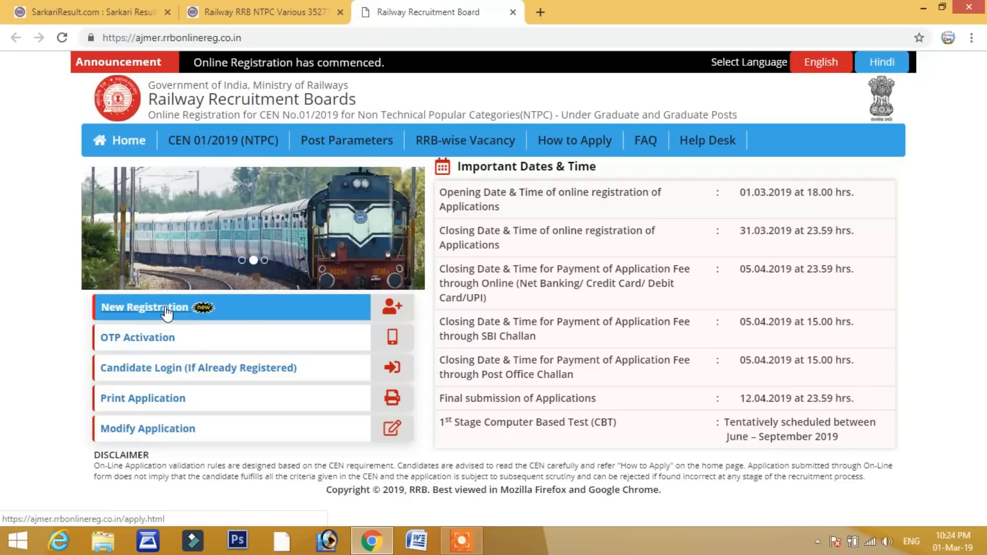
# Step: Start a new registration and choose RRB Ranchi as the board
pyautogui.click(166, 307)
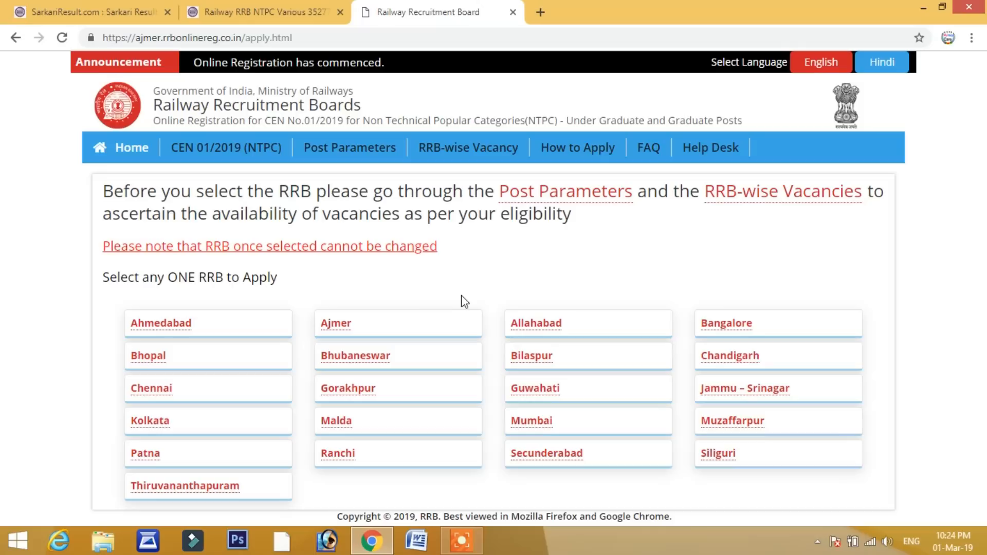
pyautogui.click(337, 462)
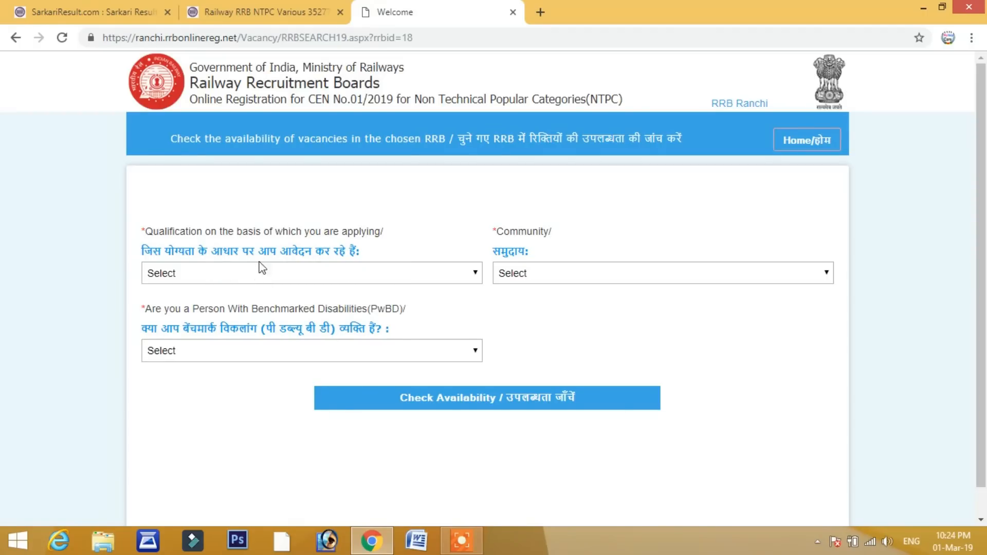
# Step: Check RRB Ranchi vacancies for Graduate qualification, OBC-Non Creamy Layer community and PwBD No
pyautogui.click(327, 278)
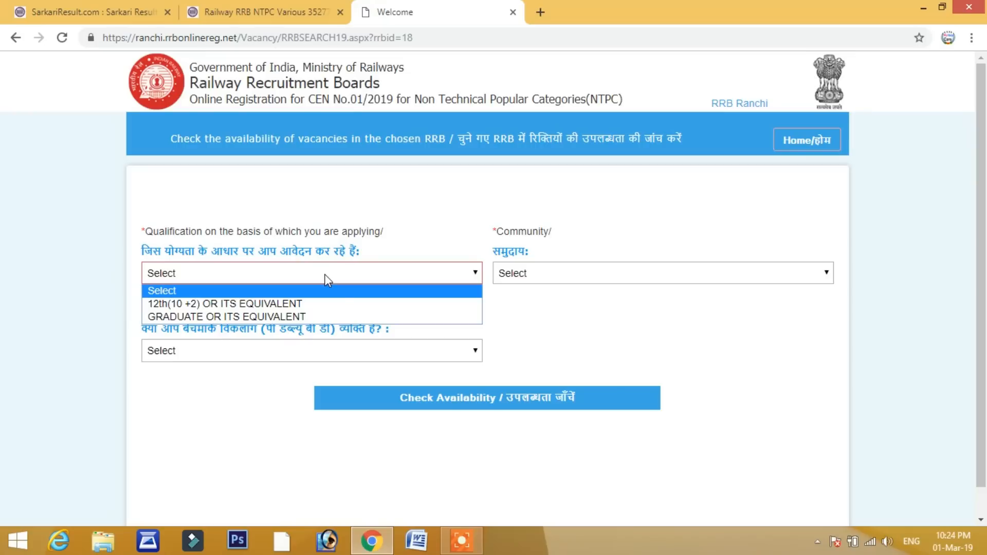
pyautogui.click(285, 317)
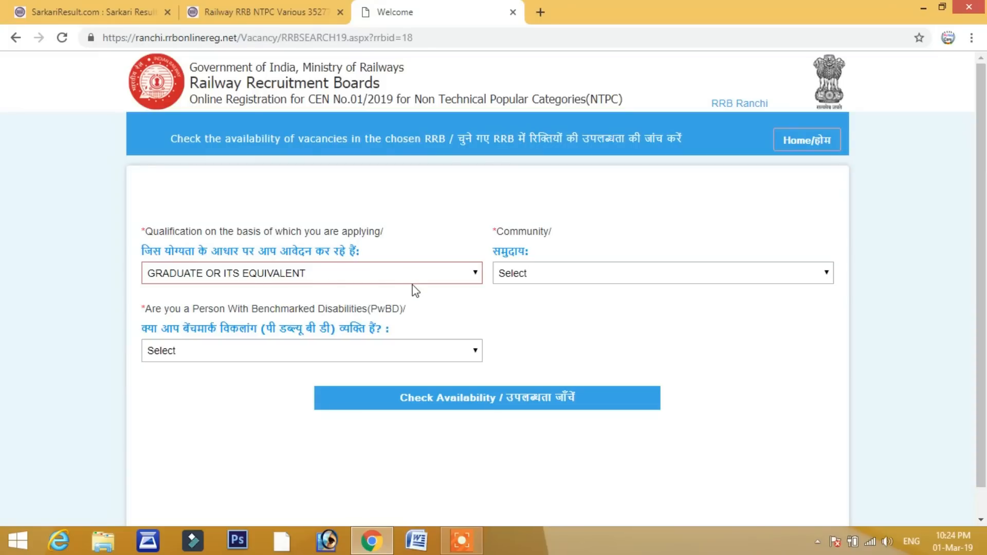
pyautogui.click(537, 275)
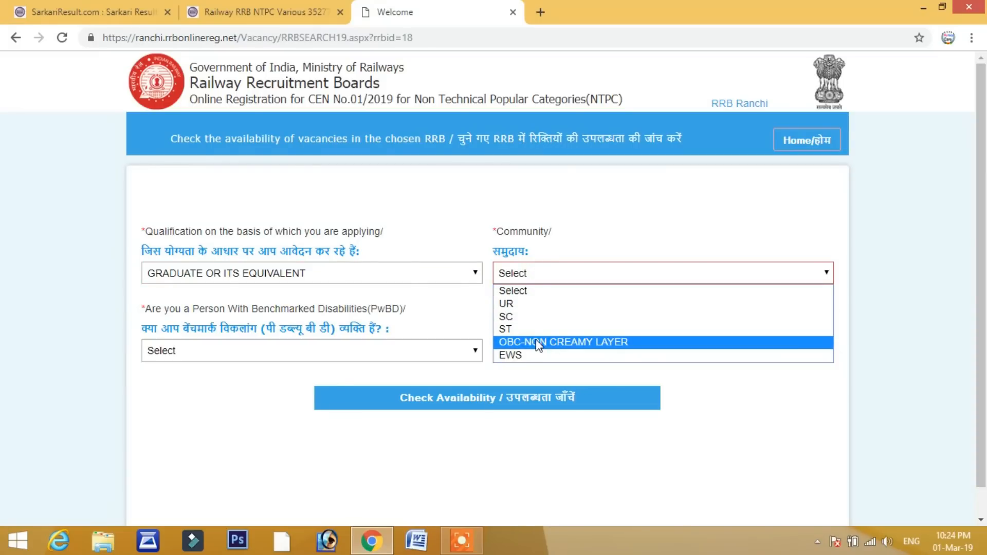
pyautogui.click(553, 344)
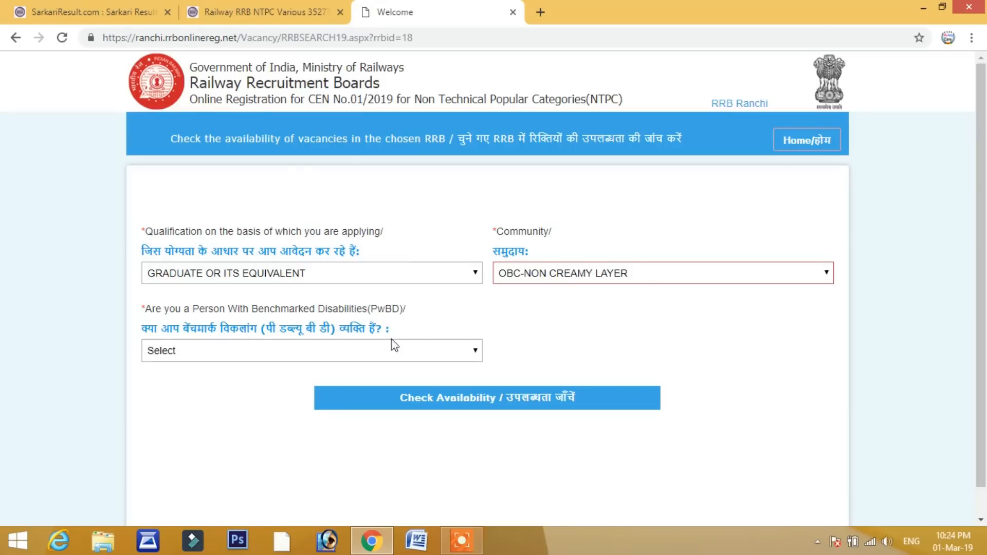
pyautogui.click(267, 350)
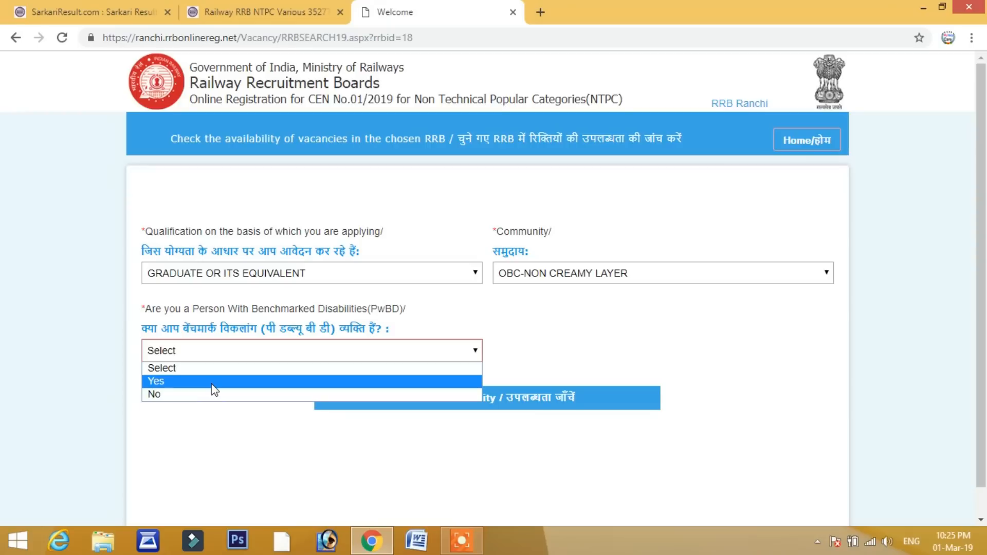
pyautogui.click(198, 394)
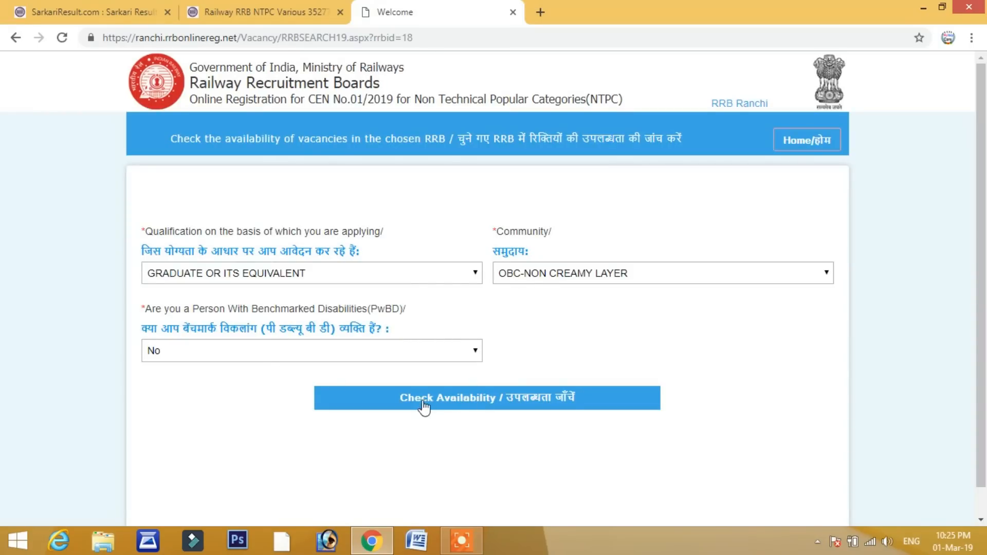
pyautogui.click(475, 401)
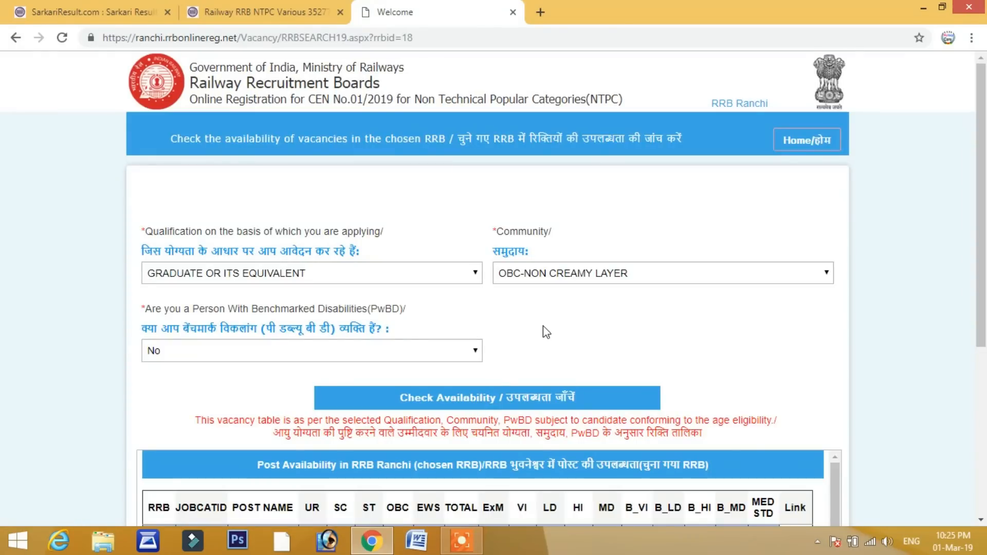
# Step: Review the Ranchi and other RRB post rows in the vacancy table, then apply for RRB Ranchi
pyautogui.scroll(-1, 605, 284)
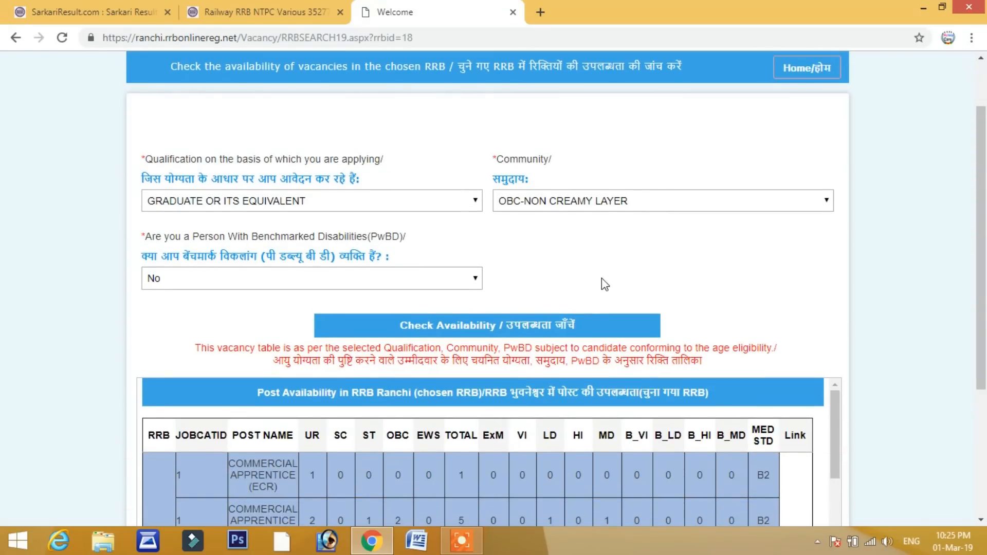
pyautogui.scroll(-1, 448, 304)
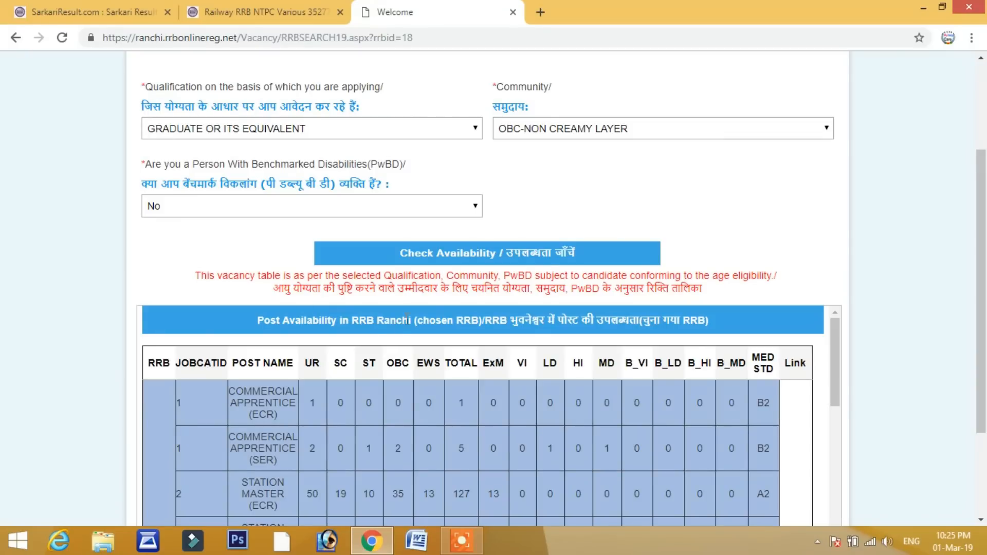
pyautogui.scroll(-1, 245, 356)
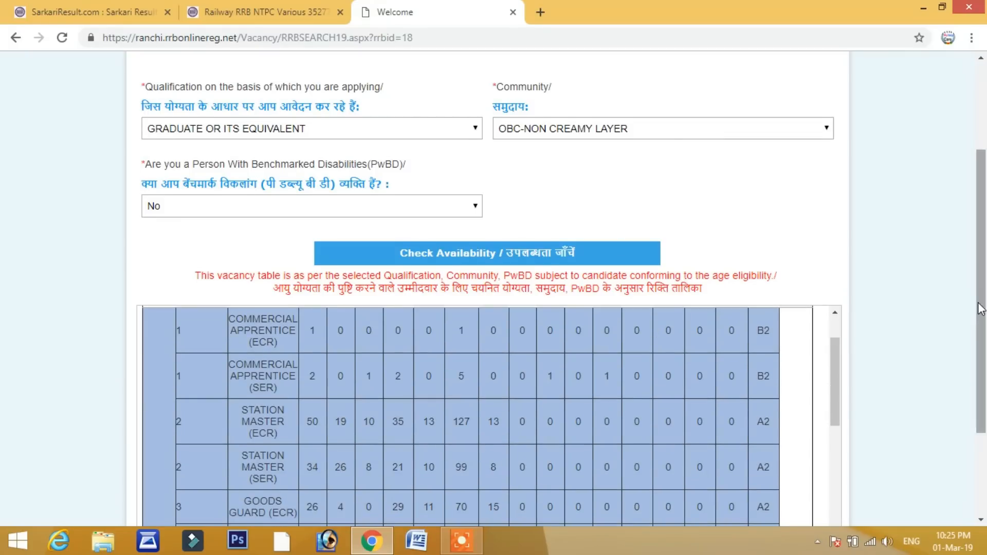
pyautogui.scroll(-2, 977, 299)
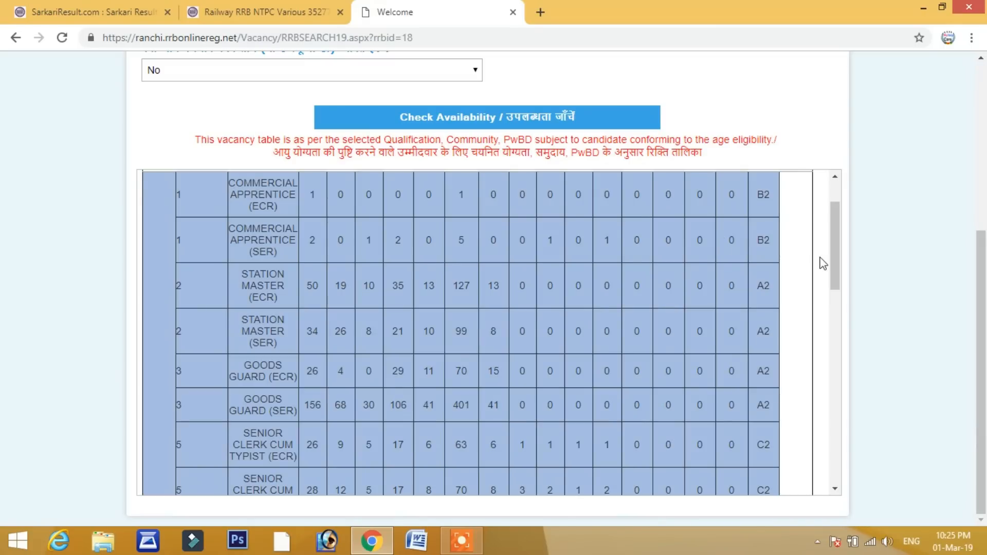
pyautogui.moveTo(833, 269); pyautogui.dragTo(817, 442)
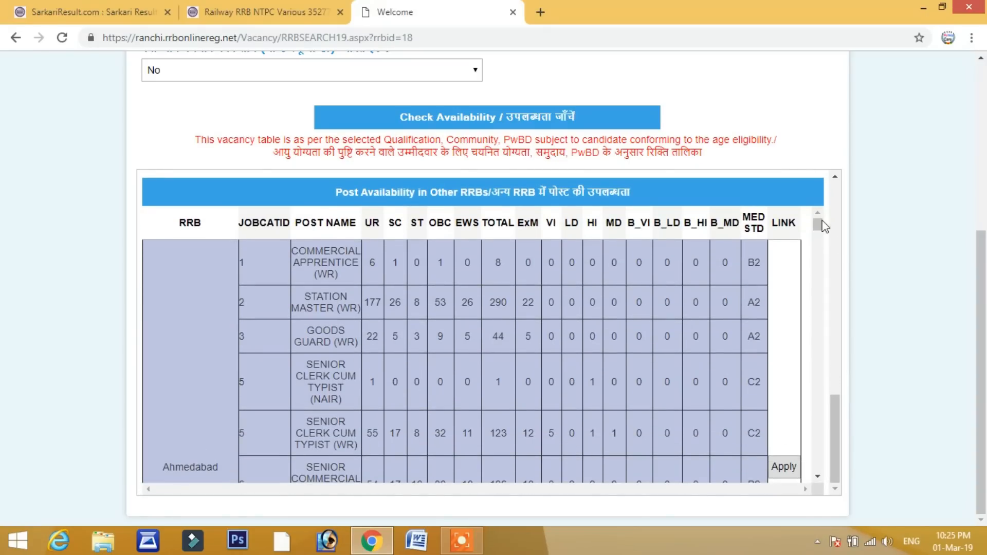
pyautogui.moveTo(817, 224)
pyautogui.mouseDown()
pyautogui.moveTo(824, 288)
pyautogui.moveTo(818, 221)
pyautogui.mouseUp()
pyautogui.scroll(2, 521, 170)
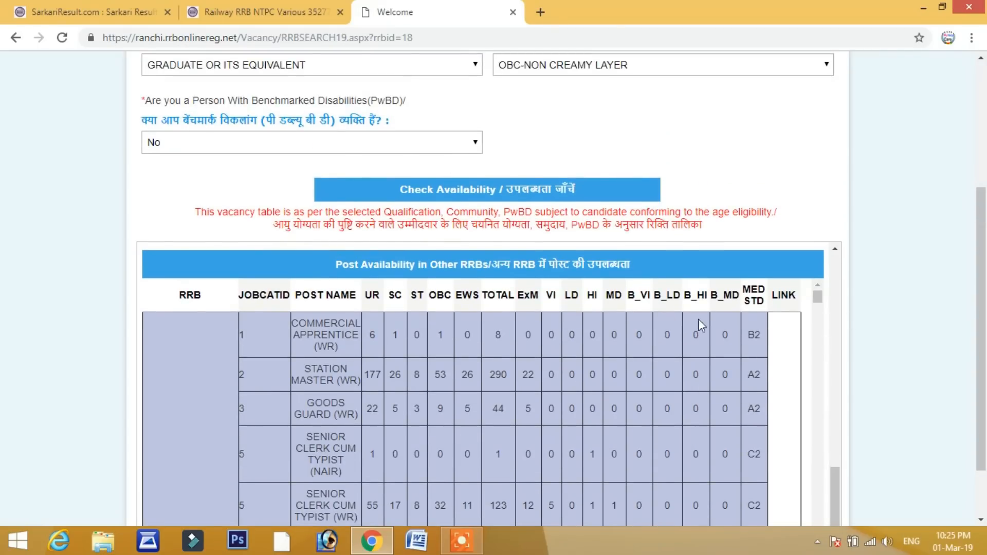
pyautogui.scroll(-2, 981, 355)
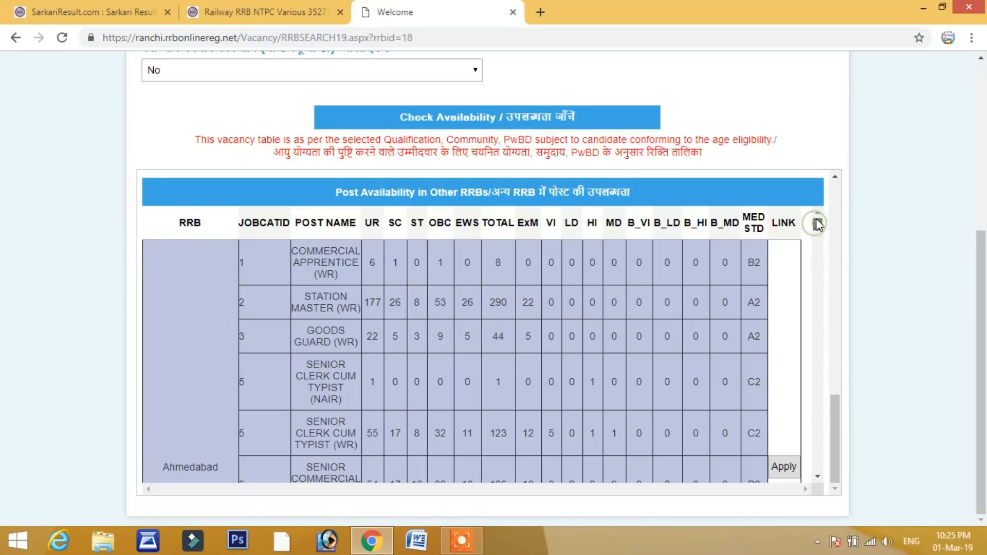
pyautogui.moveTo(835, 419); pyautogui.dragTo(847, 208)
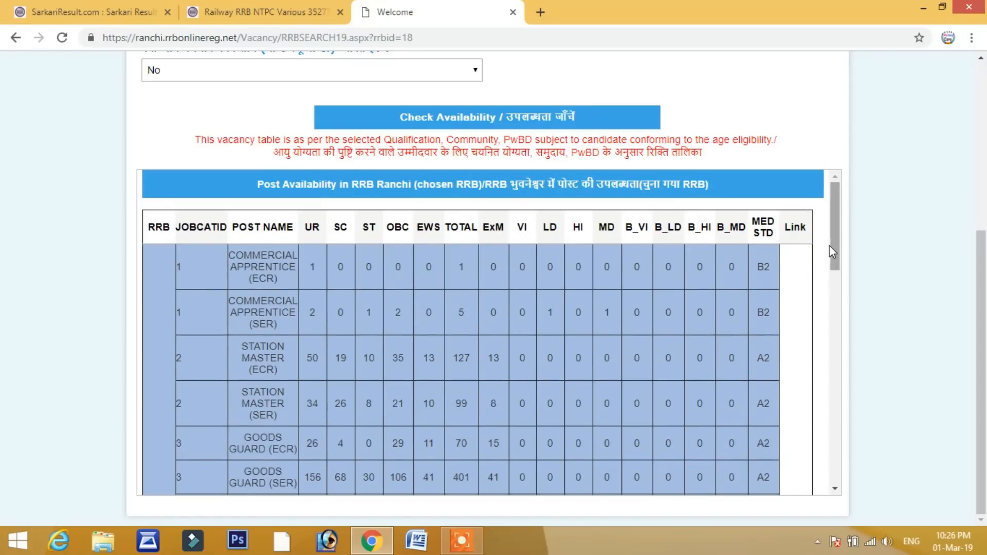
pyautogui.moveTo(836, 245); pyautogui.dragTo(839, 323)
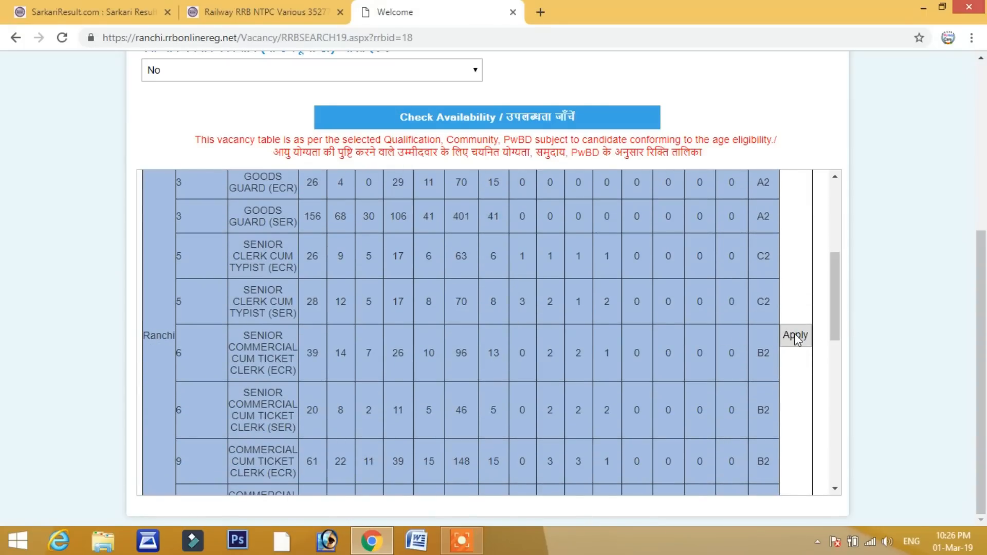
pyautogui.moveTo(835, 310); pyautogui.dragTo(828, 418)
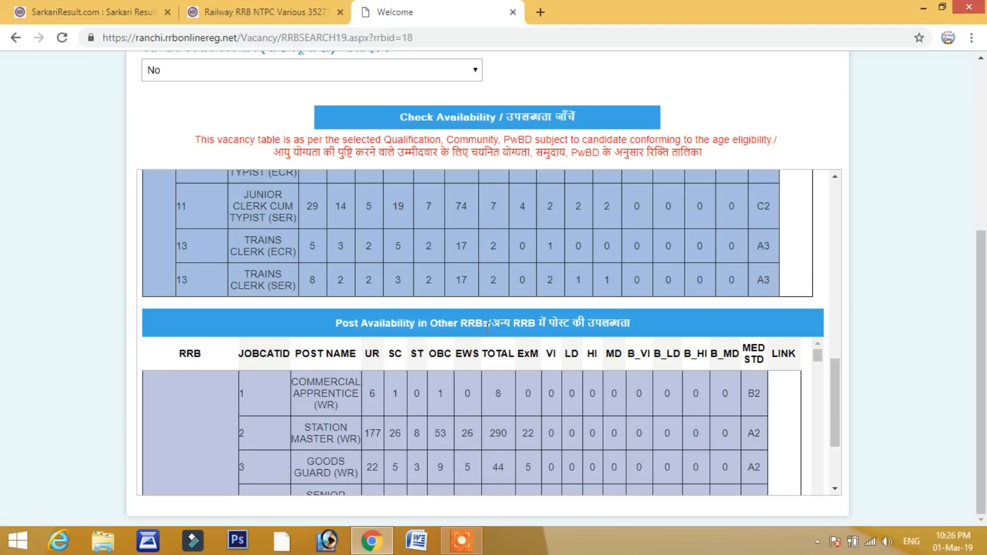
pyautogui.moveTo(834, 364); pyautogui.dragTo(832, 257)
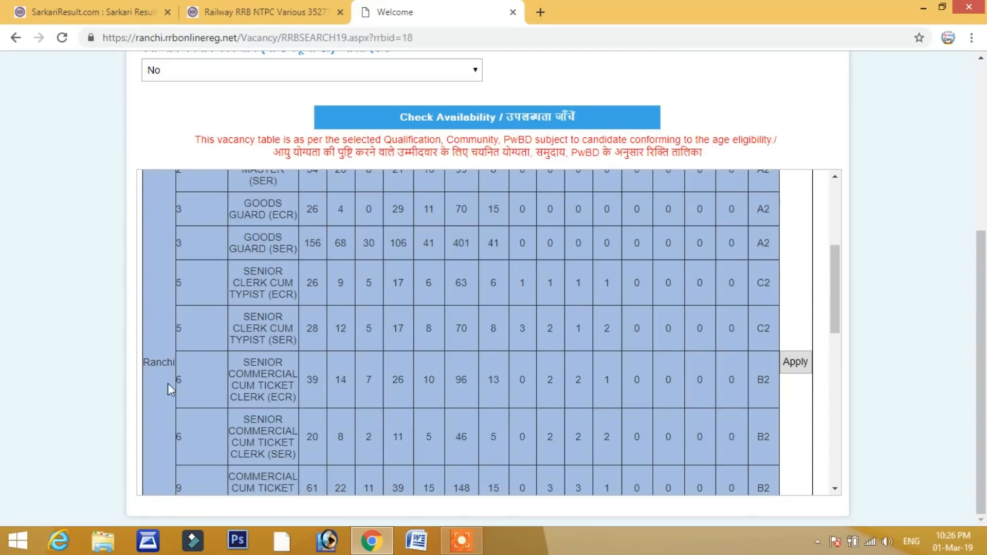
pyautogui.click(797, 362)
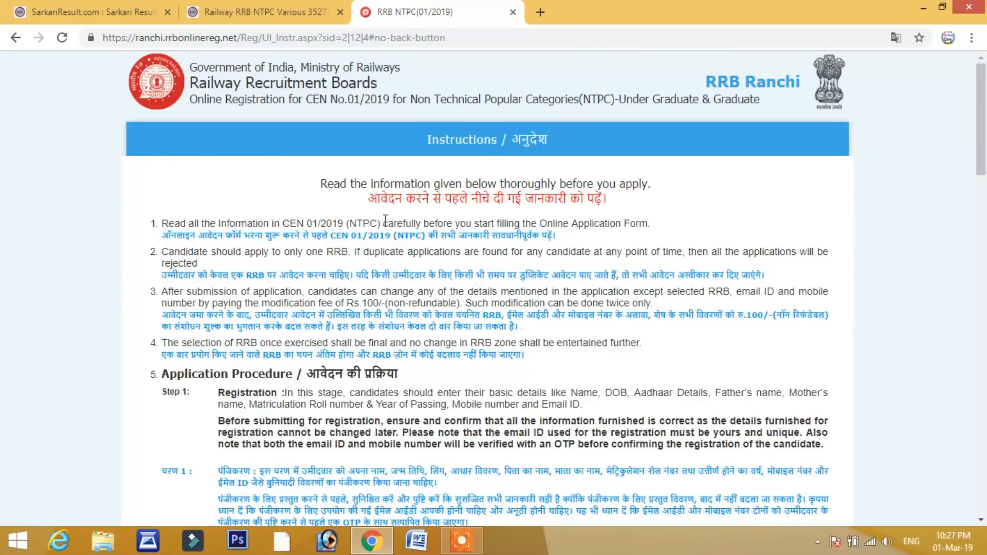
# Step: Go to the end of the NTPC CEN 01/2019 instructions, tick the declaration and submit
pyautogui.scroll(-3, 386, 221)
pyautogui.scroll(-10, 349, 246)
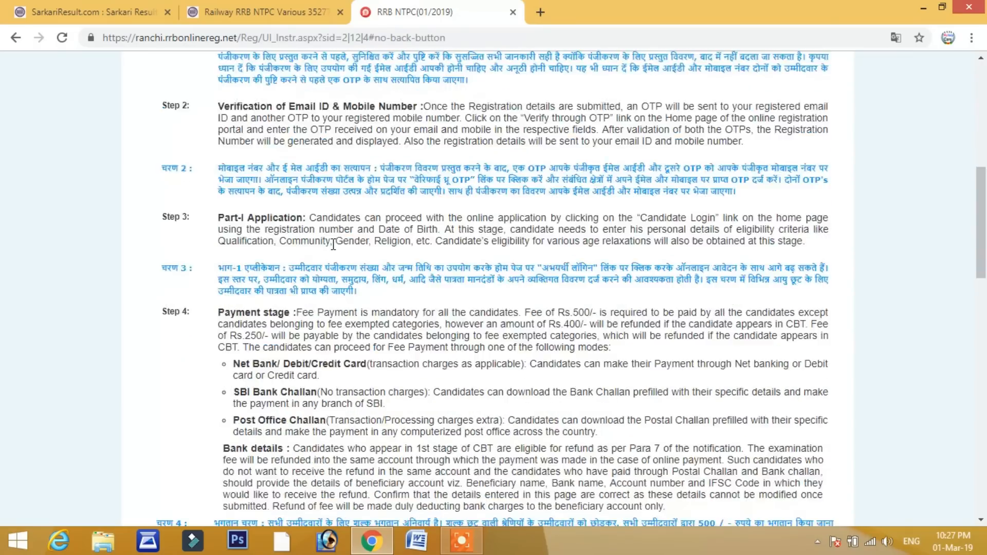
pyautogui.scroll(-9, 399, 244)
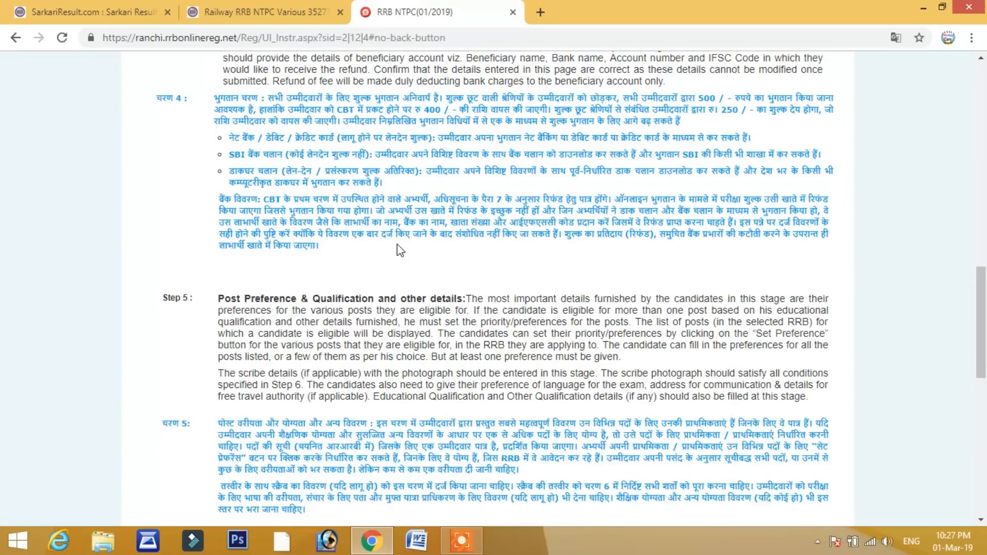
pyautogui.scroll(-7, 399, 245)
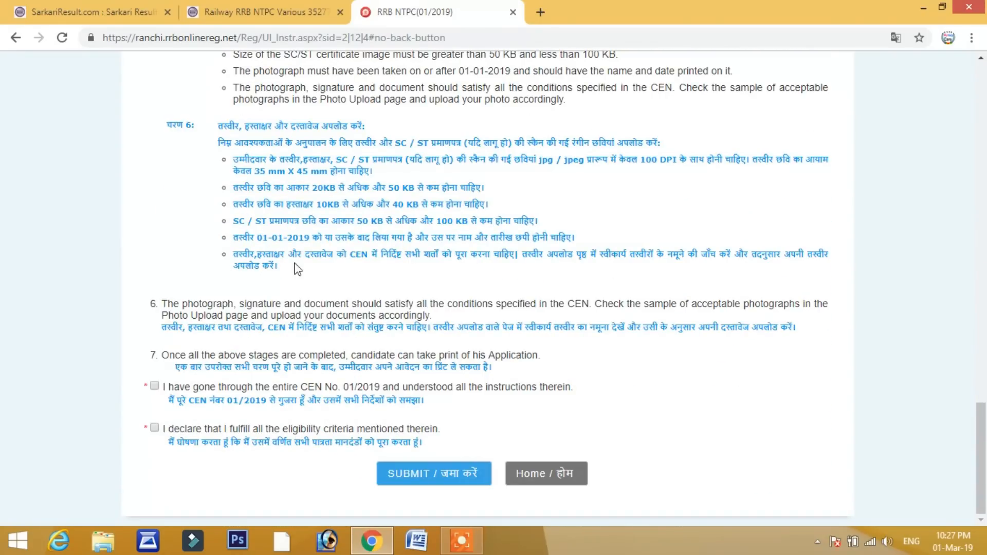
pyautogui.click(155, 386)
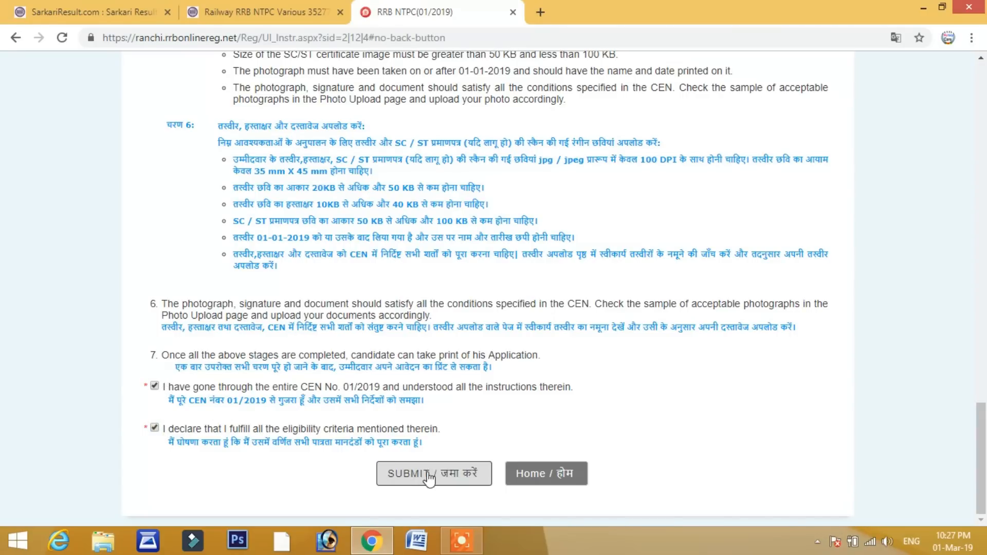
pyautogui.click(445, 479)
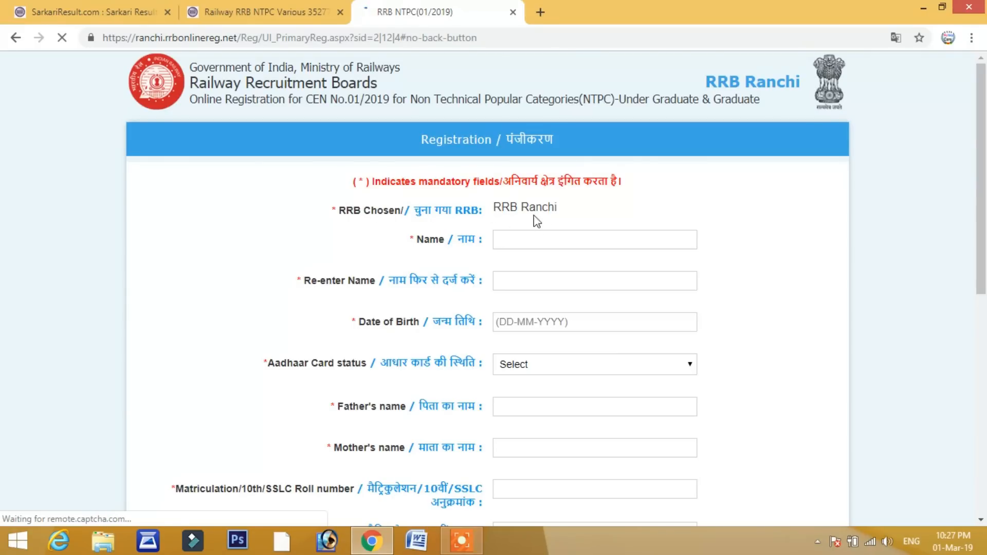
# Step: Enter the candidate's name and re-enter it in the confirmation field
pyautogui.click(520, 236)
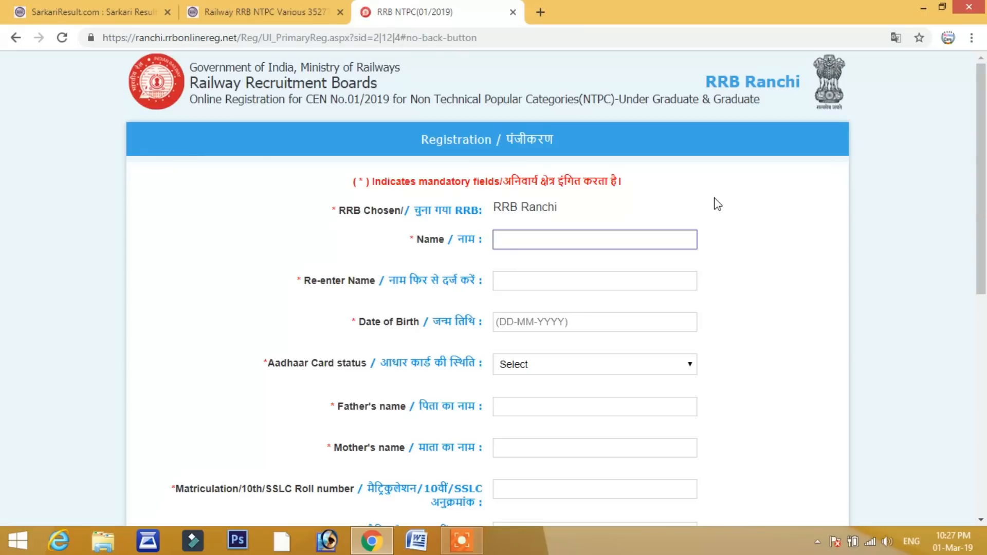
pyautogui.write('ERMA')
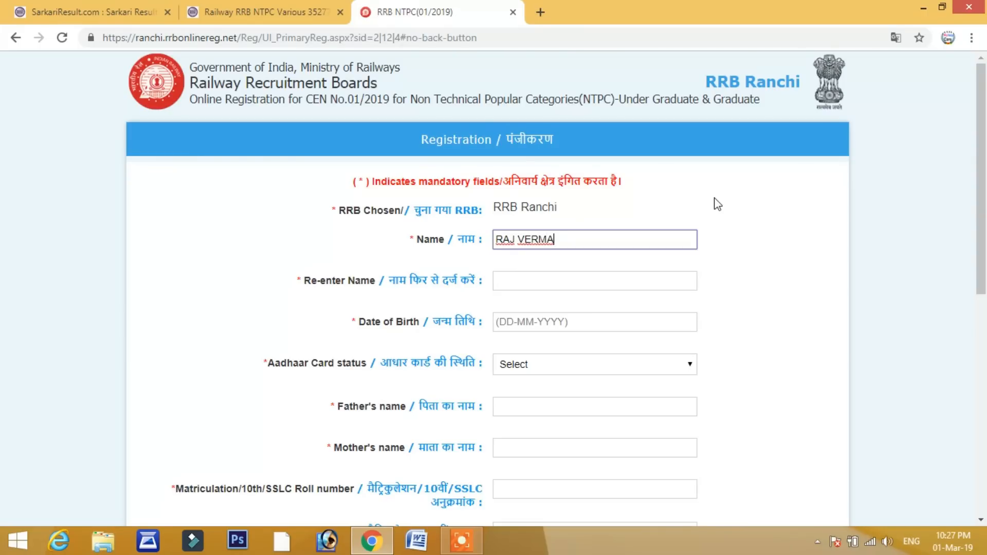
pyautogui.click(526, 286)
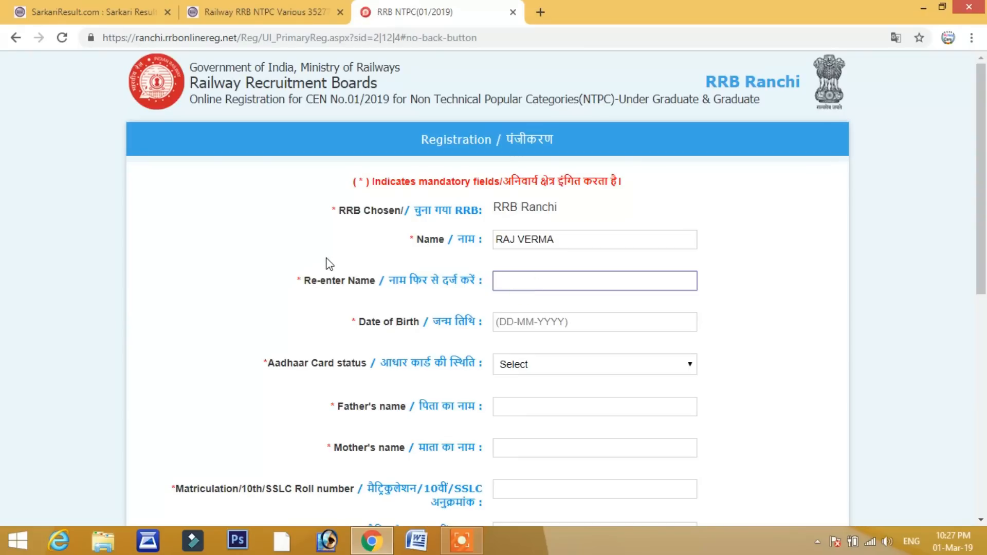
pyautogui.click(504, 321)
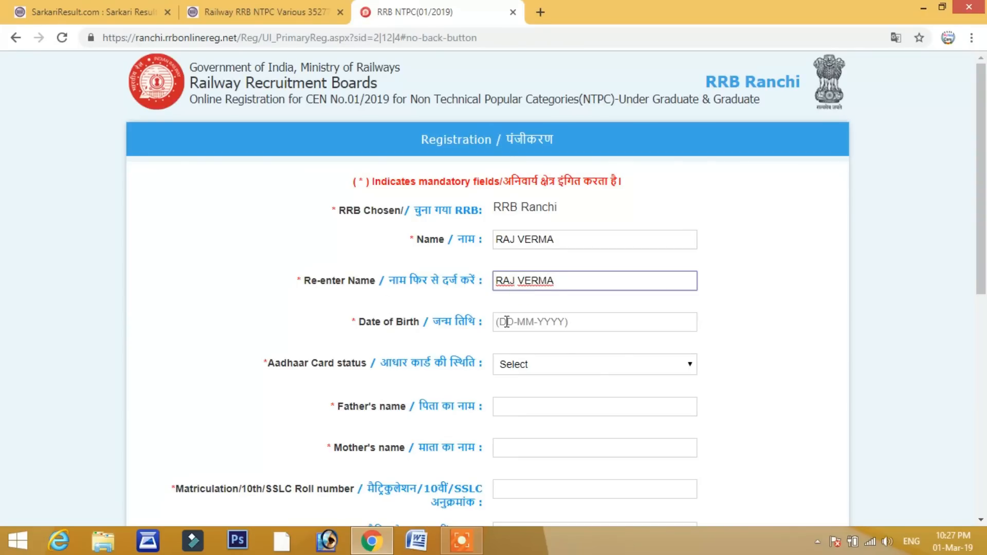
pyautogui.click(621, 349)
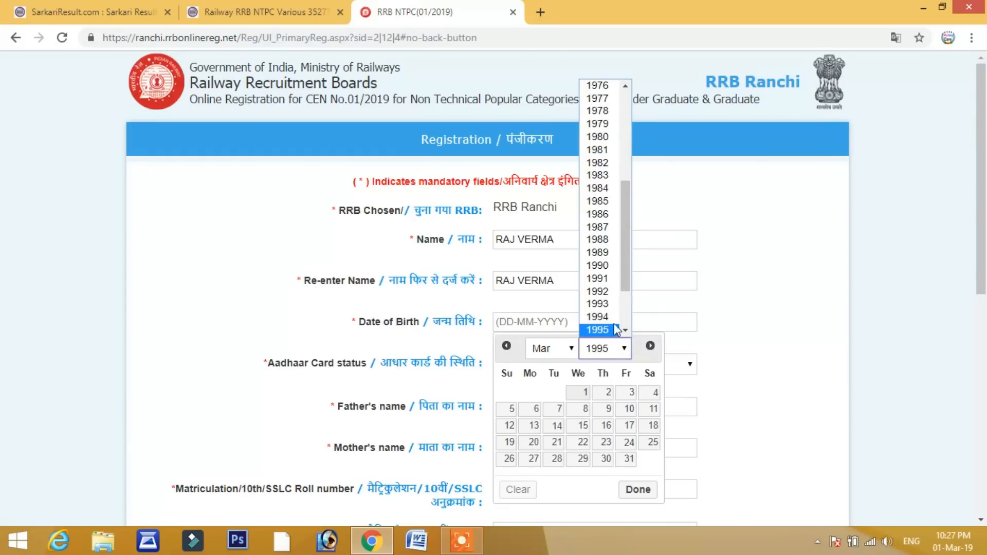
pyautogui.click(611, 305)
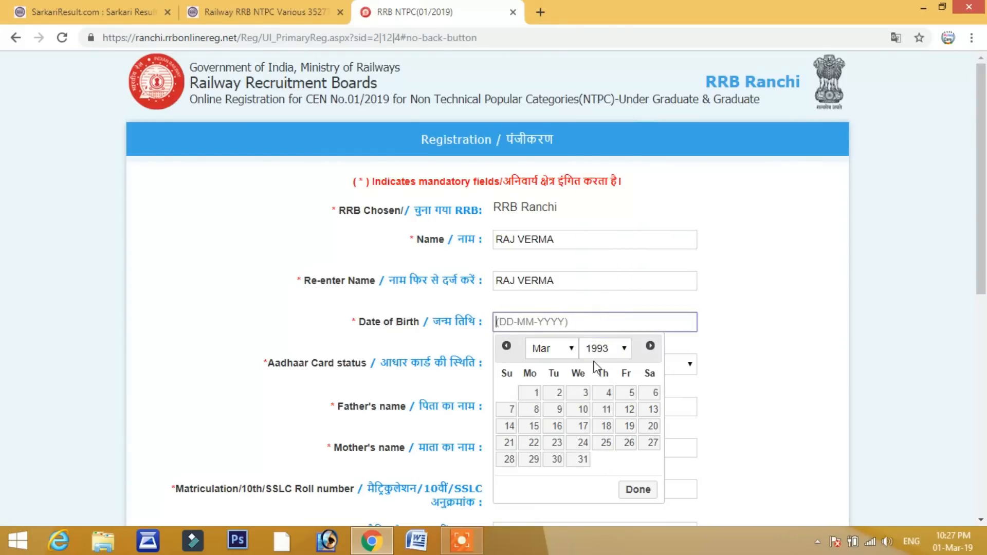
pyautogui.click(570, 349)
pyautogui.click(558, 469)
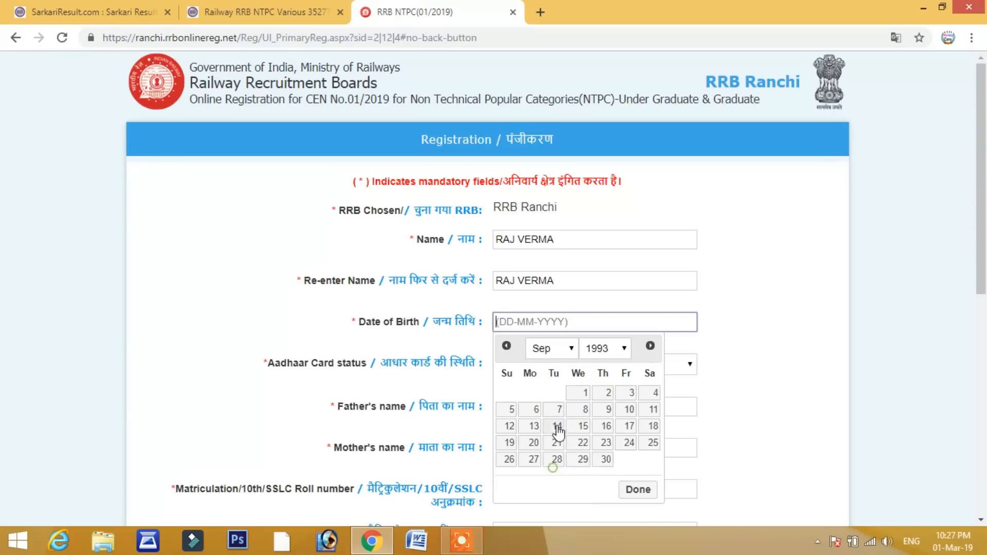
pyautogui.click(586, 393)
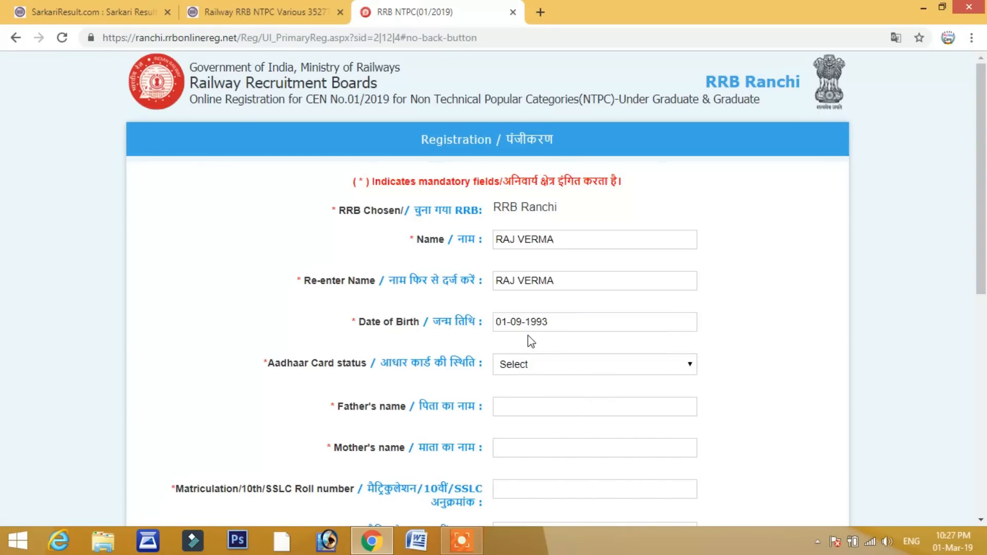
# Step: Set Aadhaar status to 'I have Aadhaar Card' and enter the applicant's Aadhaar number
pyautogui.click(567, 365)
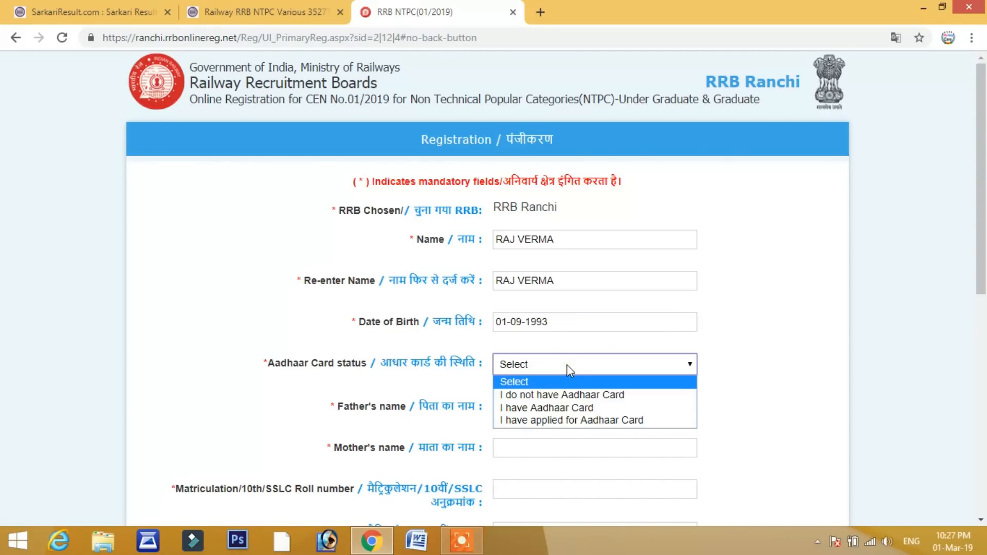
pyautogui.click(561, 409)
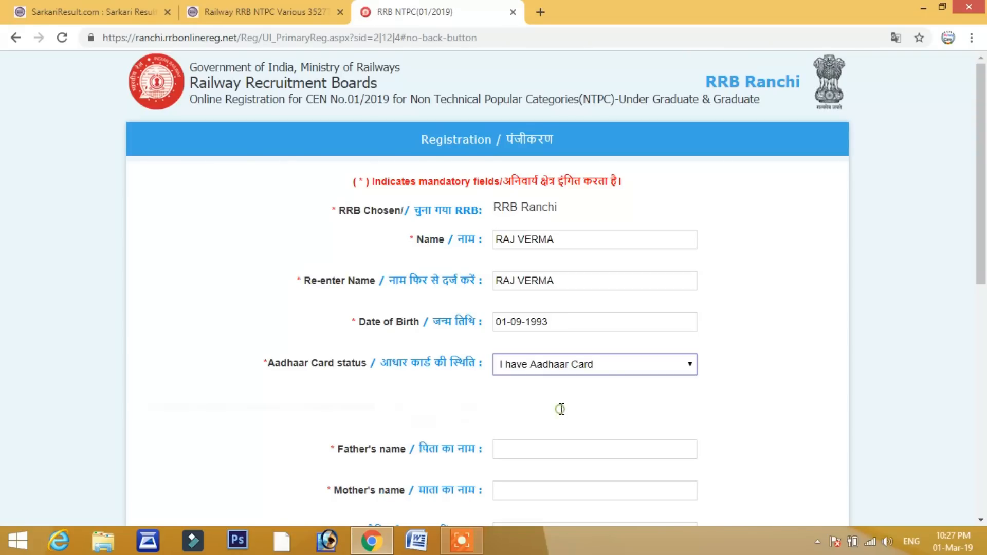
pyautogui.click(549, 369)
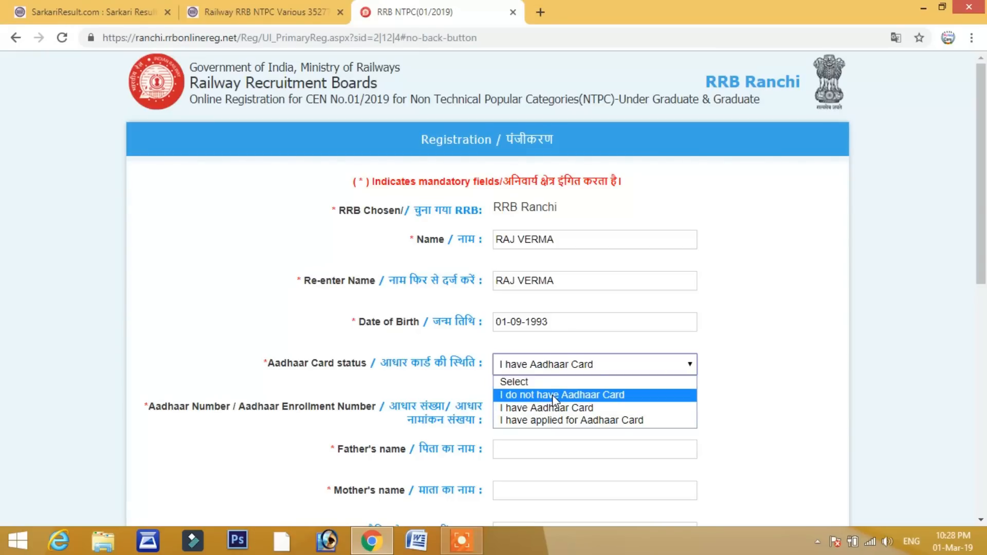
pyautogui.click(552, 395)
pyautogui.click(568, 366)
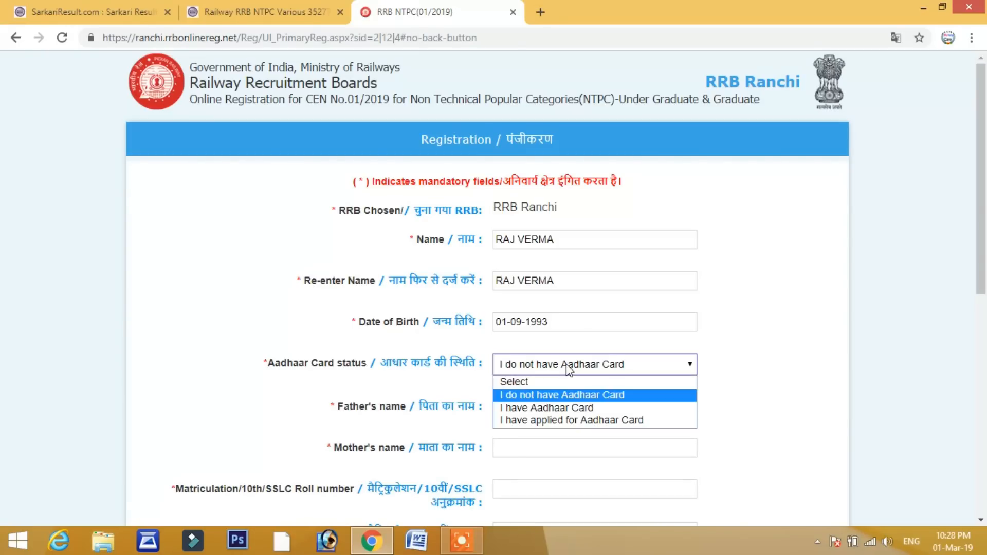
pyautogui.click(562, 408)
pyautogui.click(513, 407)
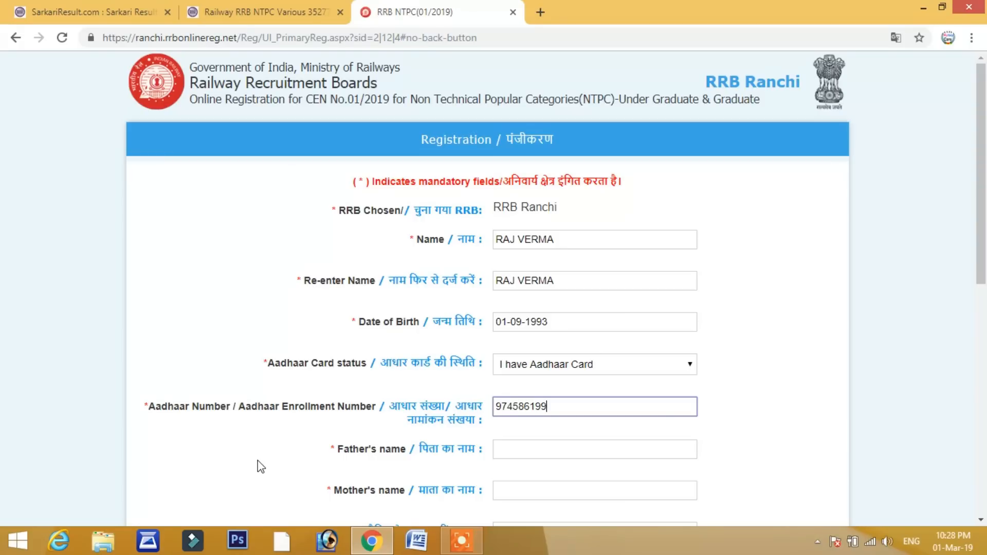
# Step: Enter the father's name
pyautogui.scroll(-3, 494, 419)
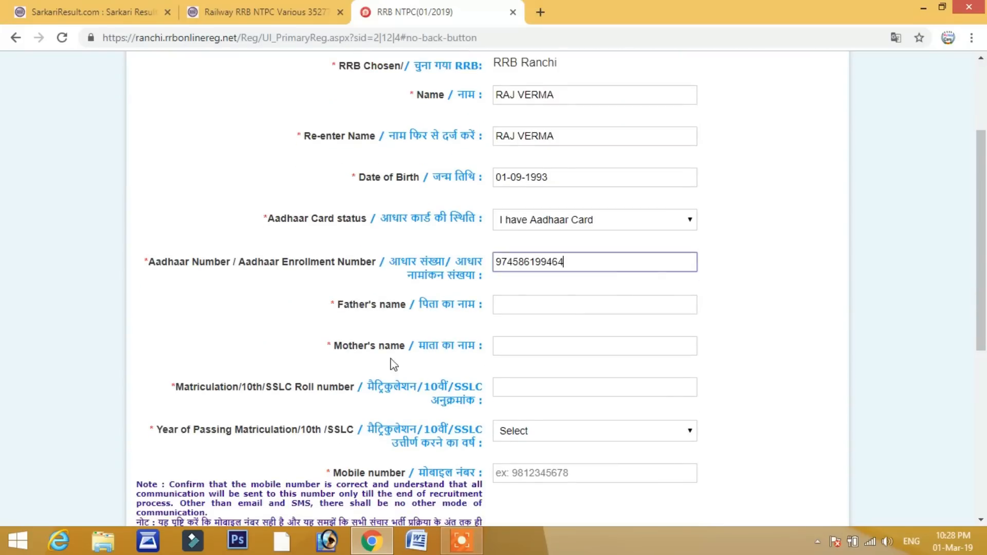
pyautogui.click(514, 309)
# Step: Enter the mother's name and the matriculation roll number
pyautogui.press('Tab')
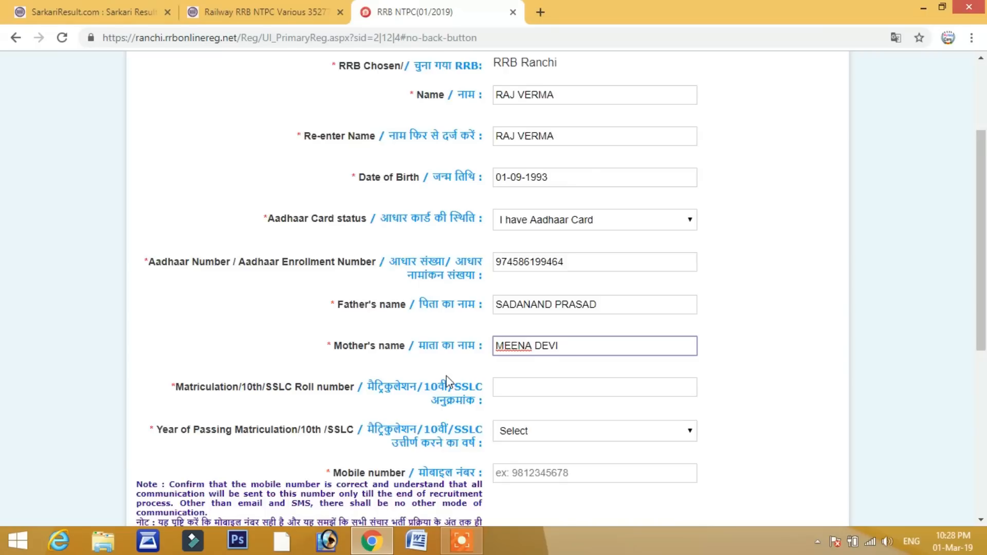
pyautogui.scroll(-1, 451, 382)
pyautogui.click(514, 309)
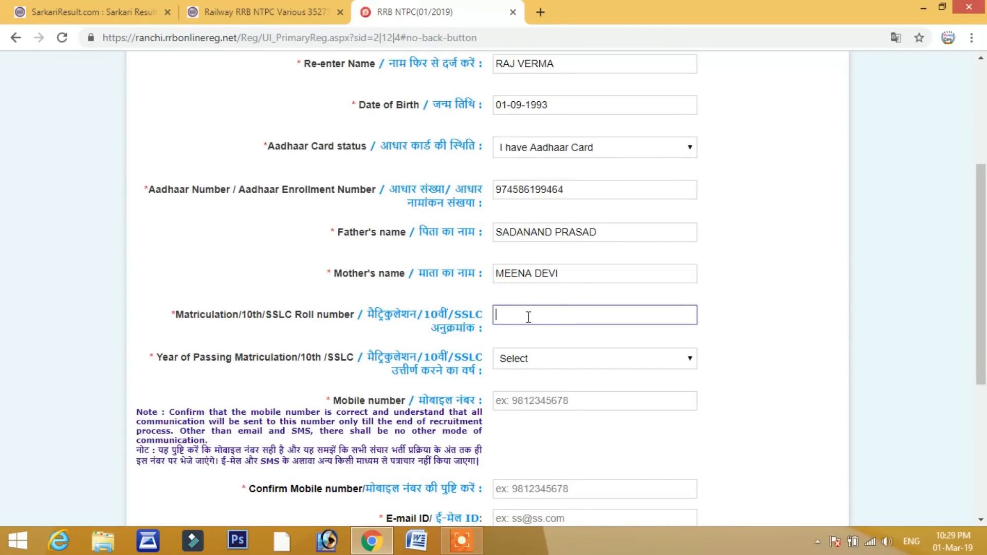
pyautogui.write('0303')
pyautogui.click(528, 334)
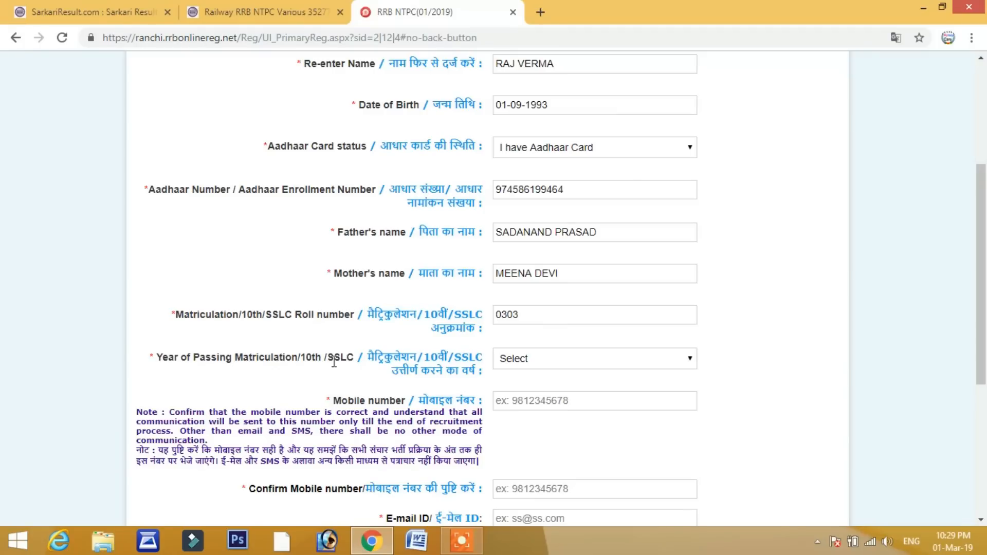
# Step: Set the matriculation passing year to 2009 and enter the applicant's mobile number
pyautogui.click(539, 362)
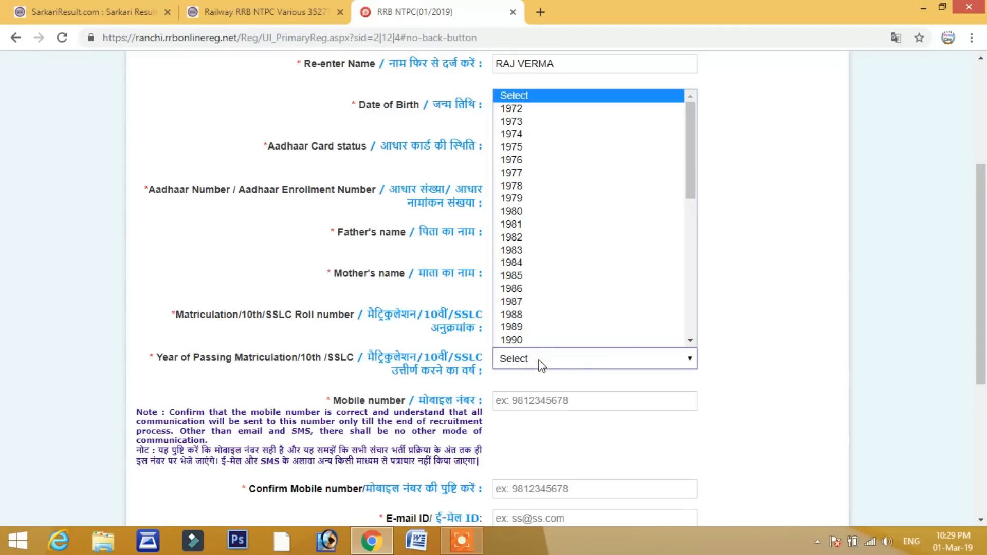
pyautogui.moveTo(690, 173); pyautogui.dragTo(687, 282)
pyautogui.click(560, 278)
pyautogui.scroll(-1, 744, 297)
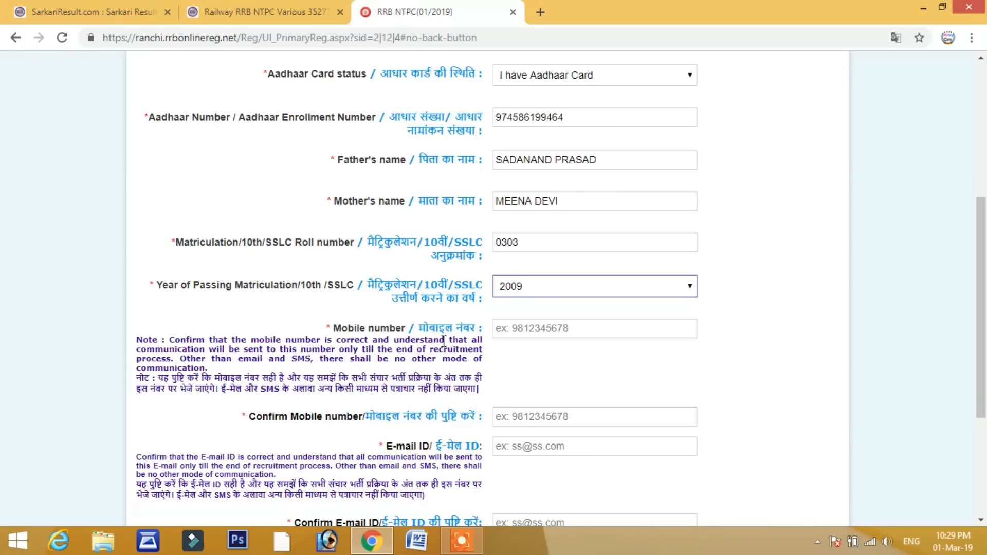
pyautogui.click(508, 329)
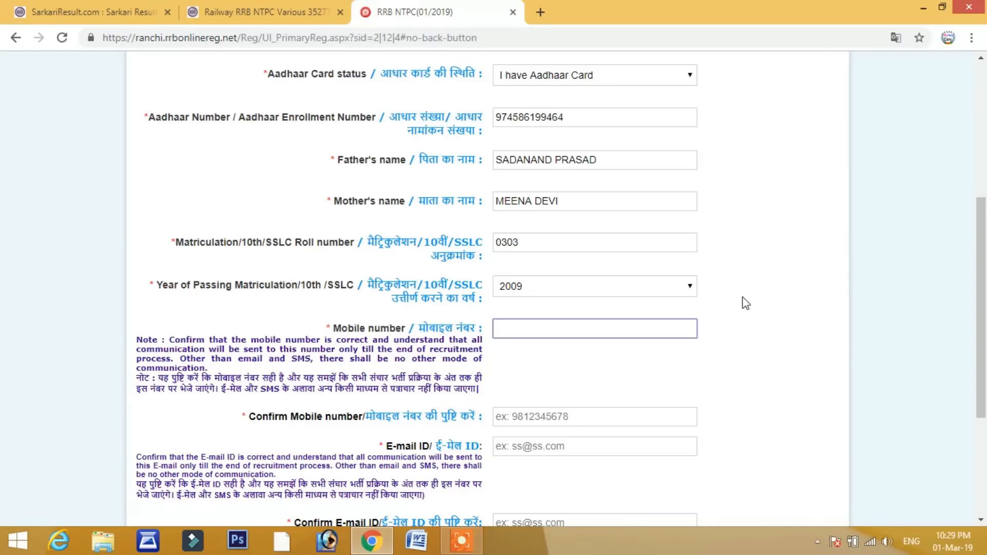
# Step: Confirm the mobile number, then enter the applicant's e-mail ID and confirm it
pyautogui.click(544, 417)
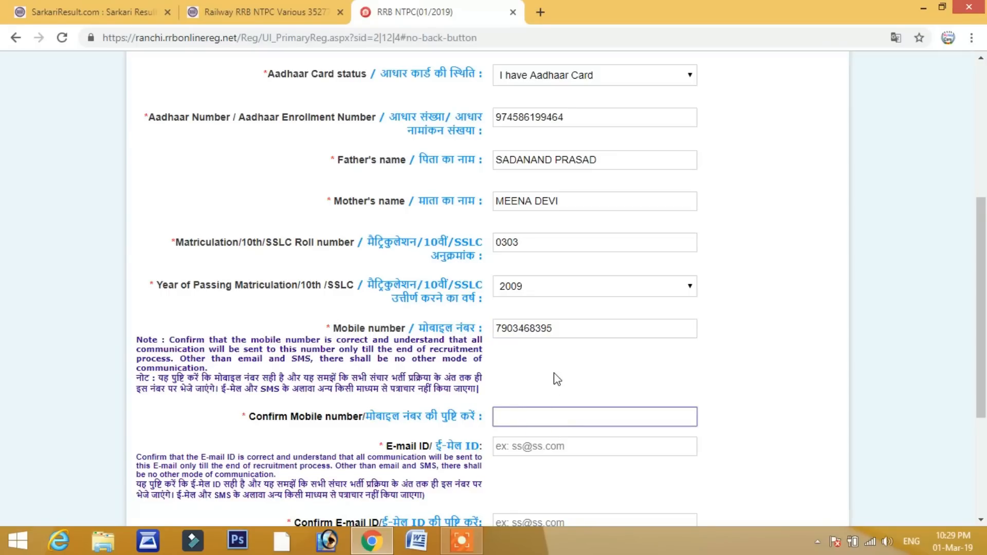
pyautogui.scroll(-1, 557, 379)
pyautogui.click(531, 374)
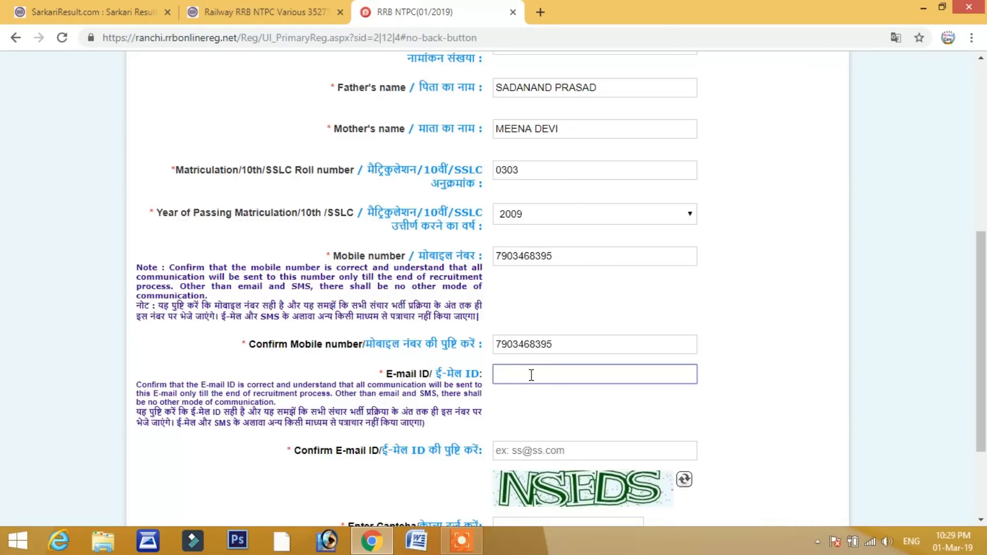
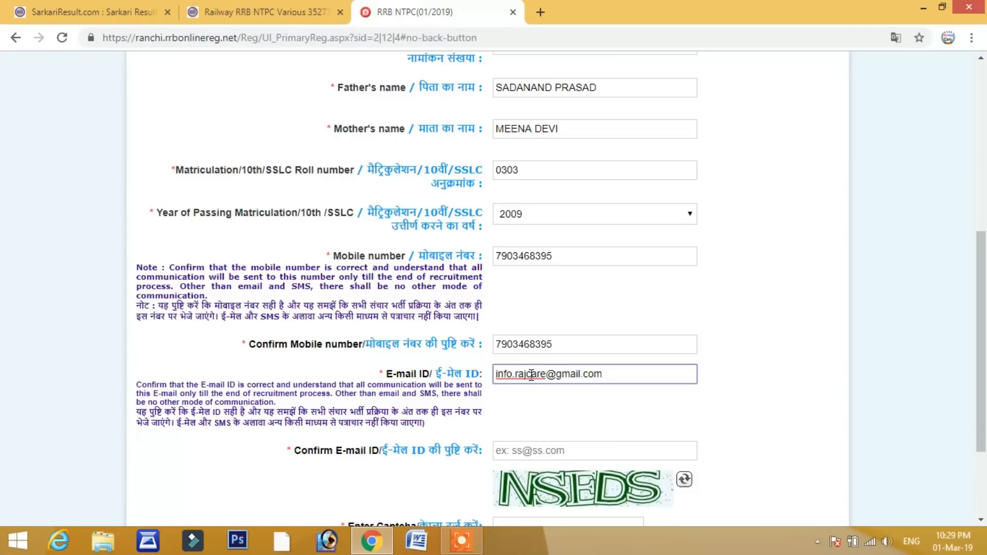
pyautogui.scroll(-3, 531, 376)
pyautogui.press('Tab')
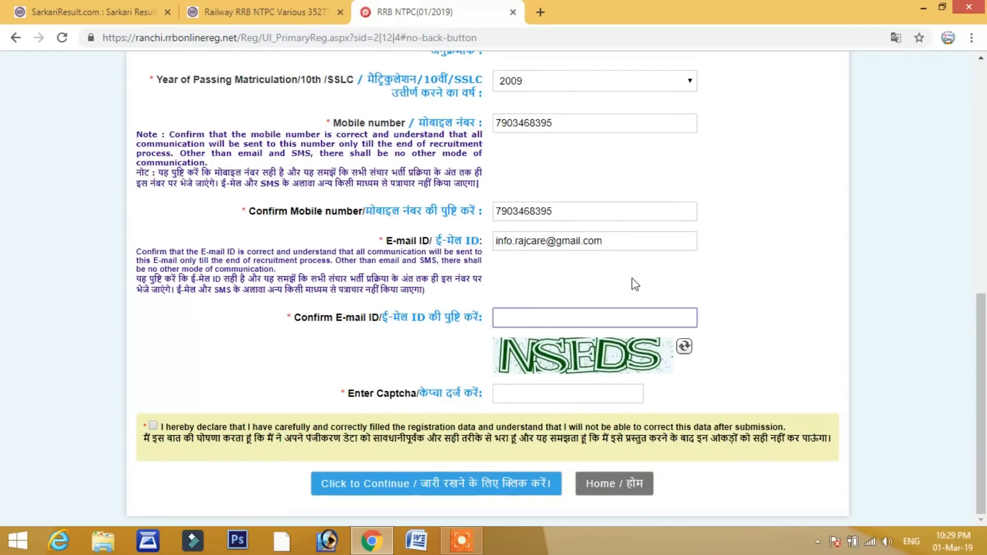
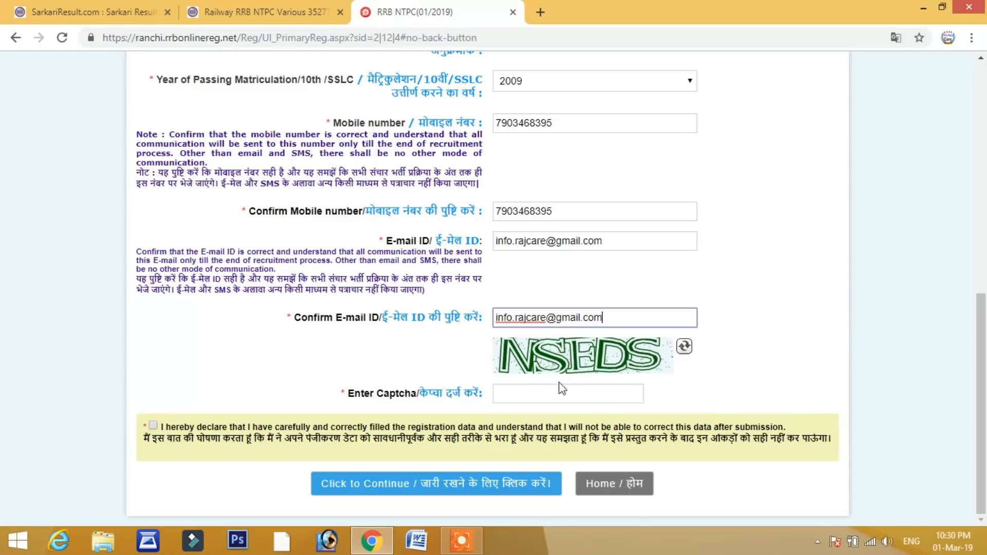
# Step: Fill in the captcha text and tick the data-correctness declaration
pyautogui.click(561, 391)
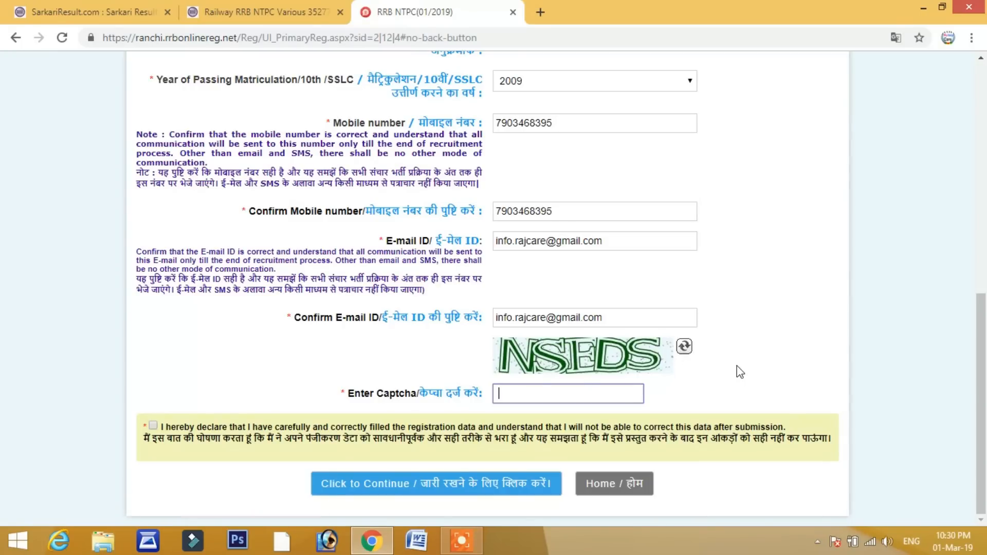
pyautogui.write('NSEDS')
pyautogui.click(153, 427)
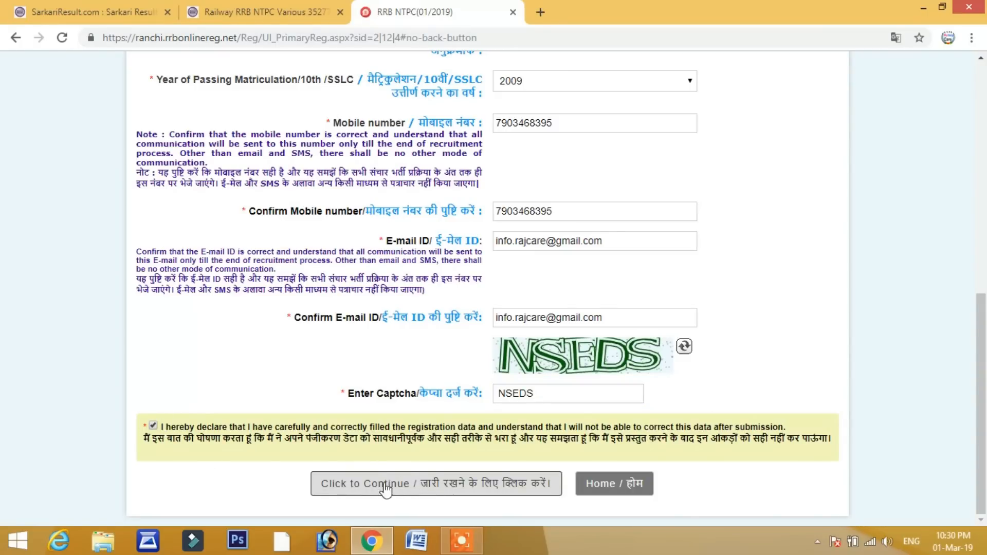
# Step: Mark the details as verified in the Registration Confirmation popup and submit the registration
pyautogui.click(409, 490)
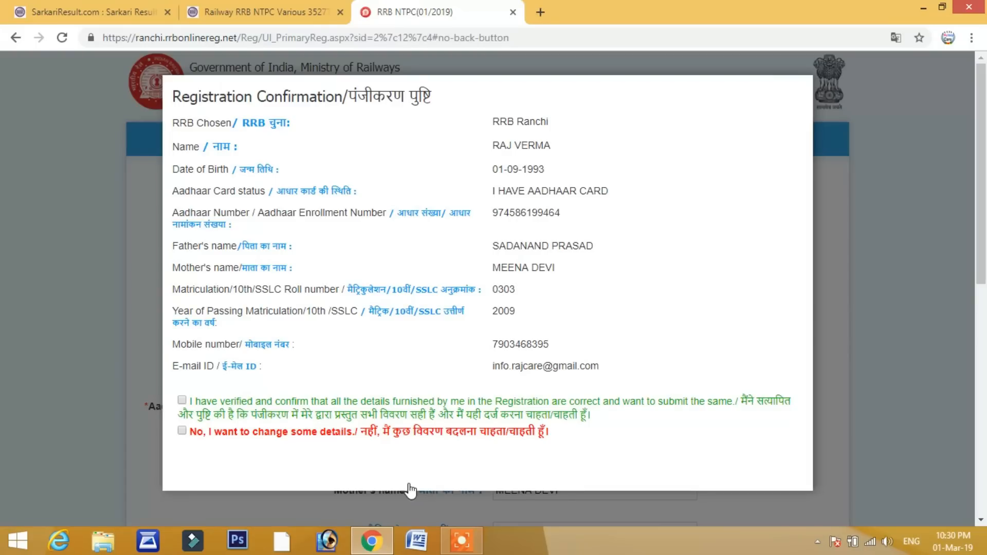
pyautogui.scroll(-1, 327, 152)
pyautogui.scroll(1, 378, 156)
pyautogui.click(181, 400)
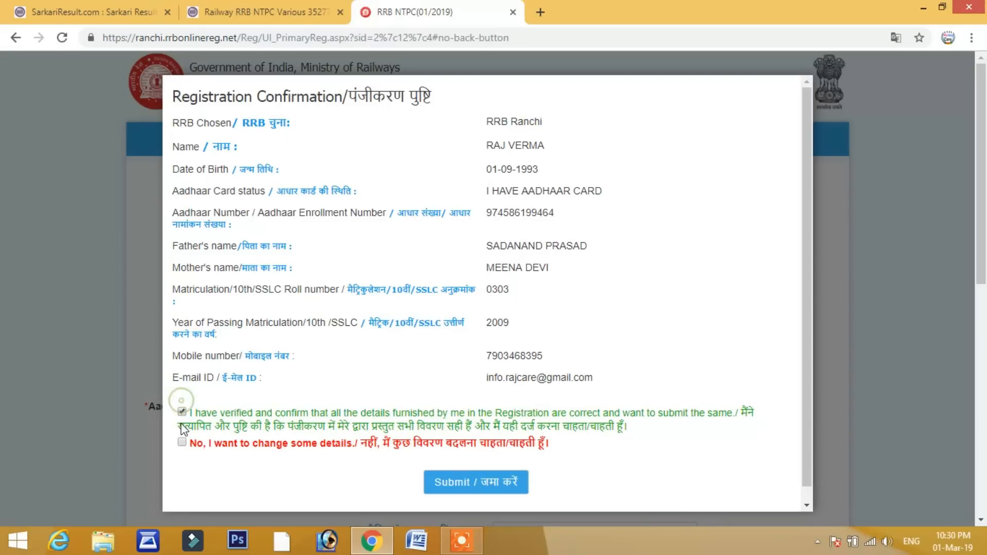
pyautogui.click(182, 443)
pyautogui.click(183, 412)
pyautogui.click(182, 442)
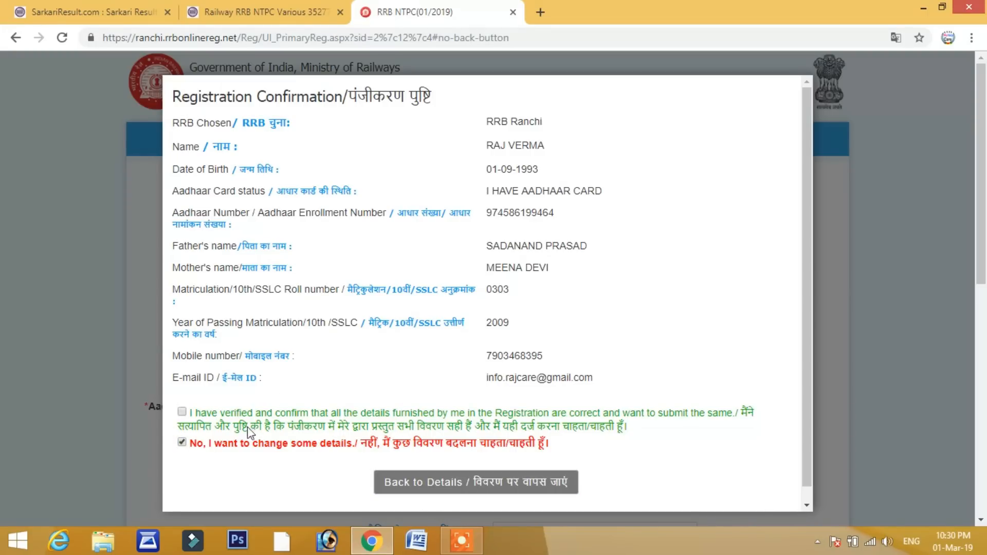
pyautogui.click(183, 411)
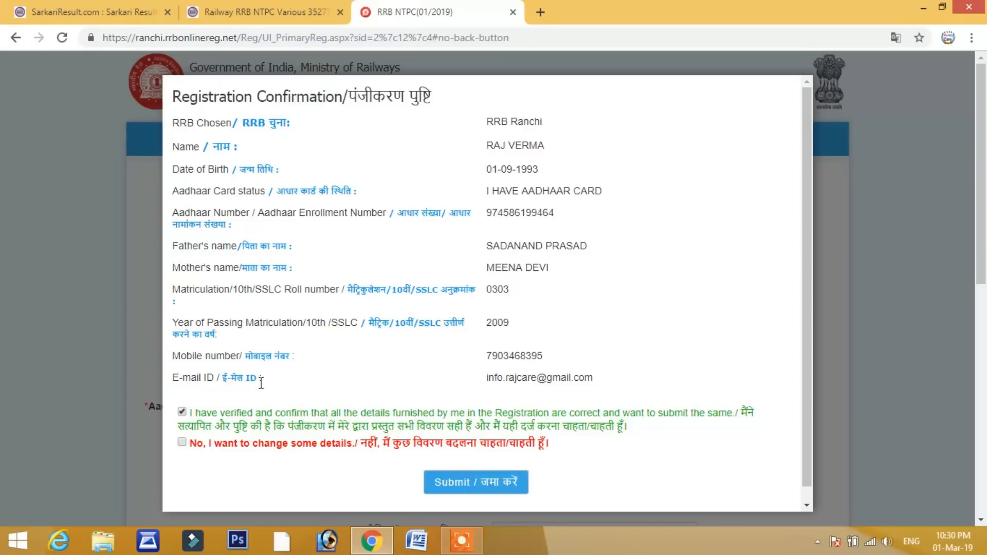
pyautogui.click(469, 486)
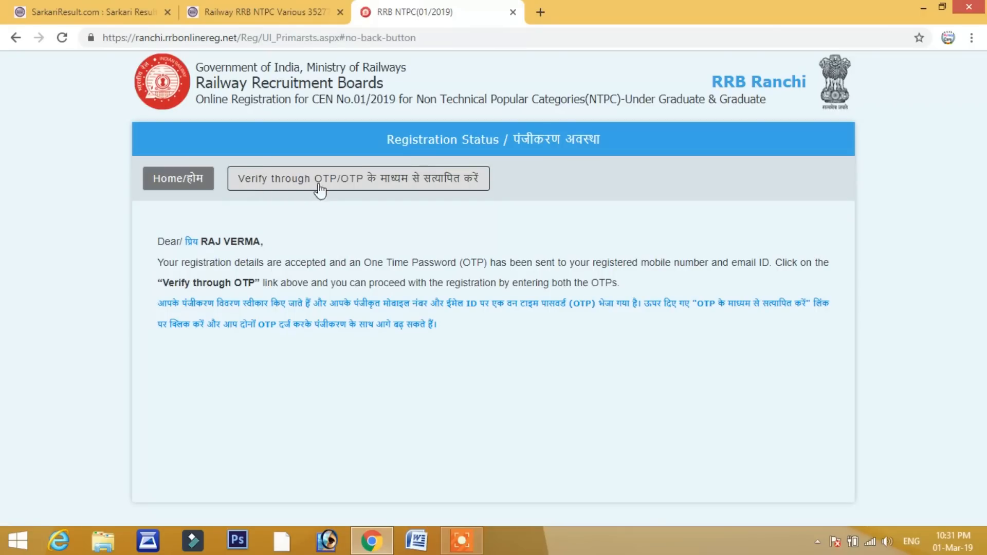
# Step: On the OTP verification form, enter the registered e-mail ID and the e-mail OTP
pyautogui.click(336, 178)
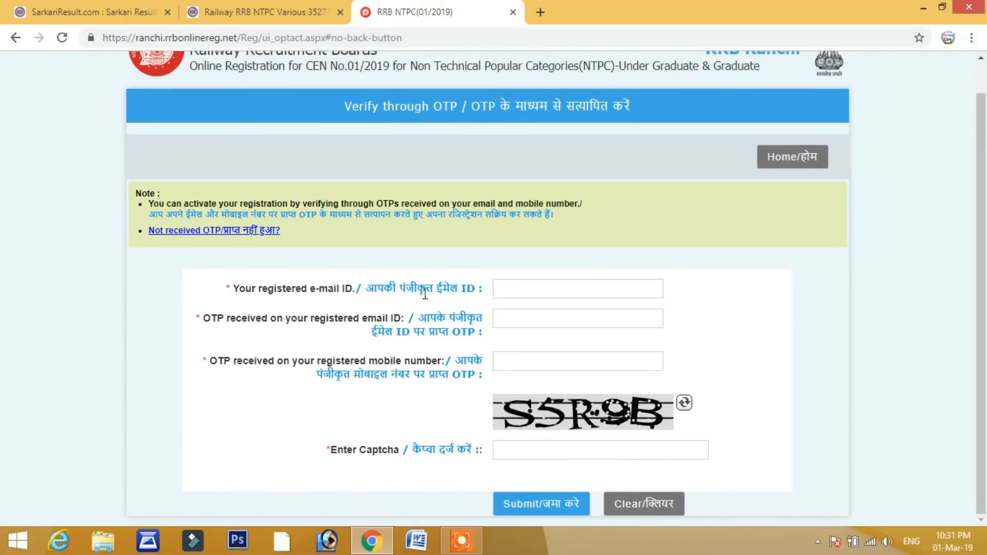
pyautogui.click(504, 289)
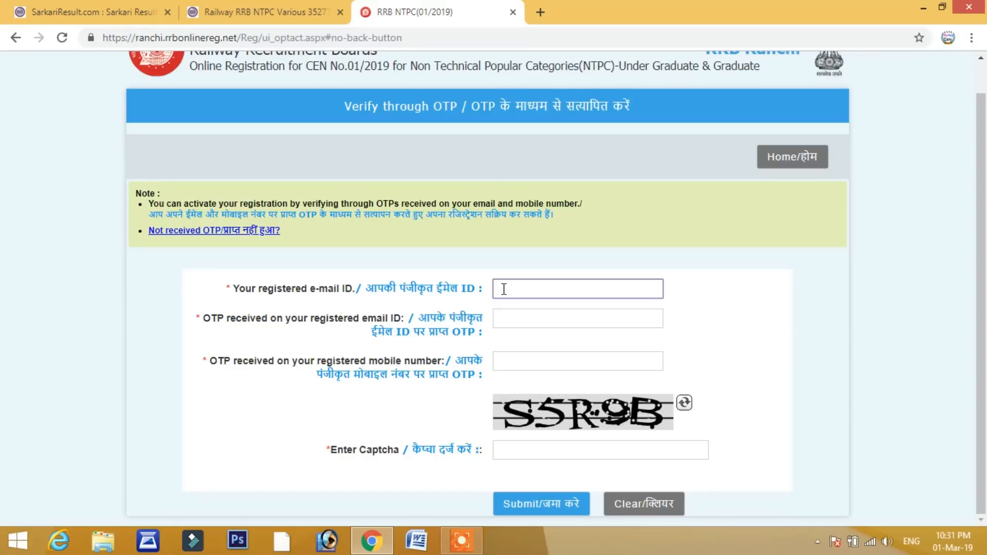
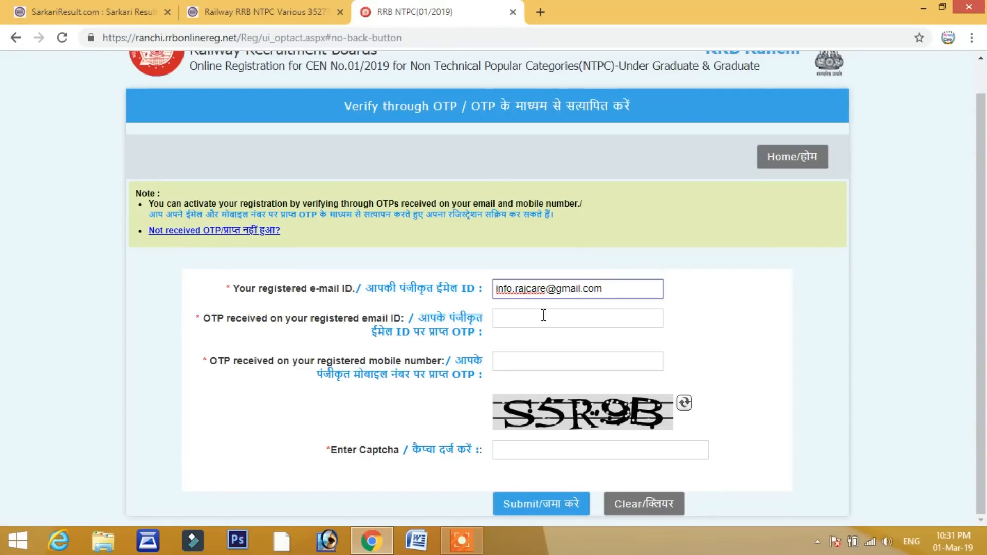
pyautogui.click(522, 318)
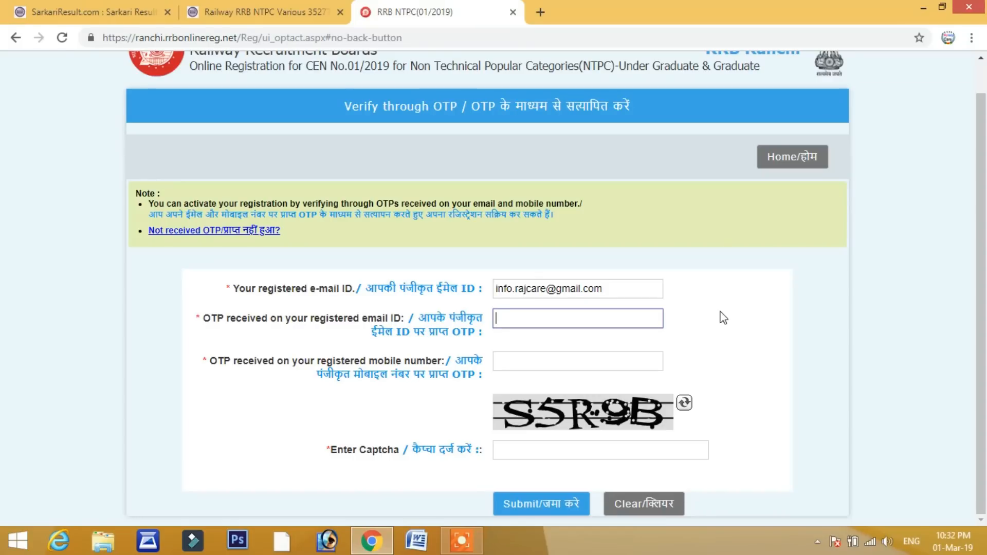
# Step: Enter the mobile OTP and the captcha, then submit the verification form
pyautogui.click(568, 361)
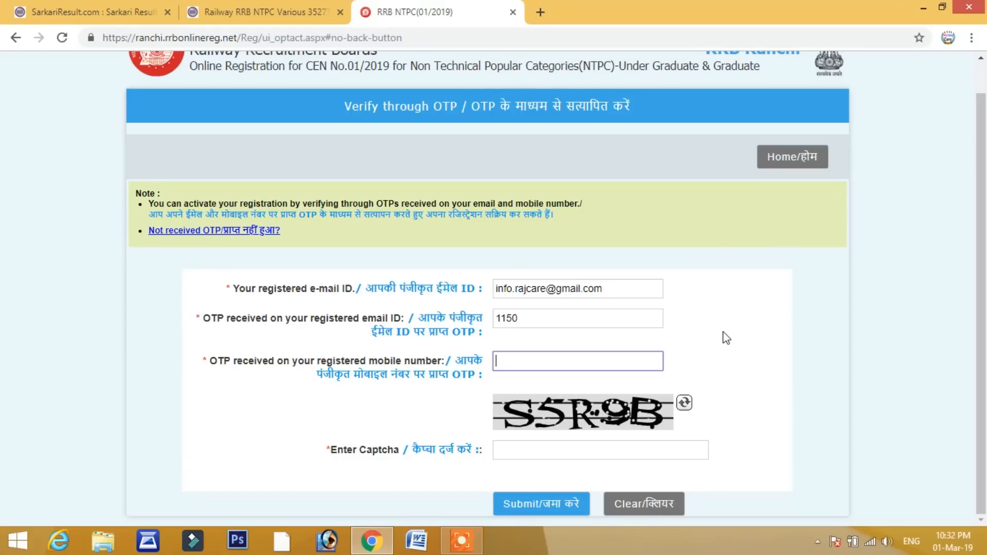
pyautogui.click(550, 451)
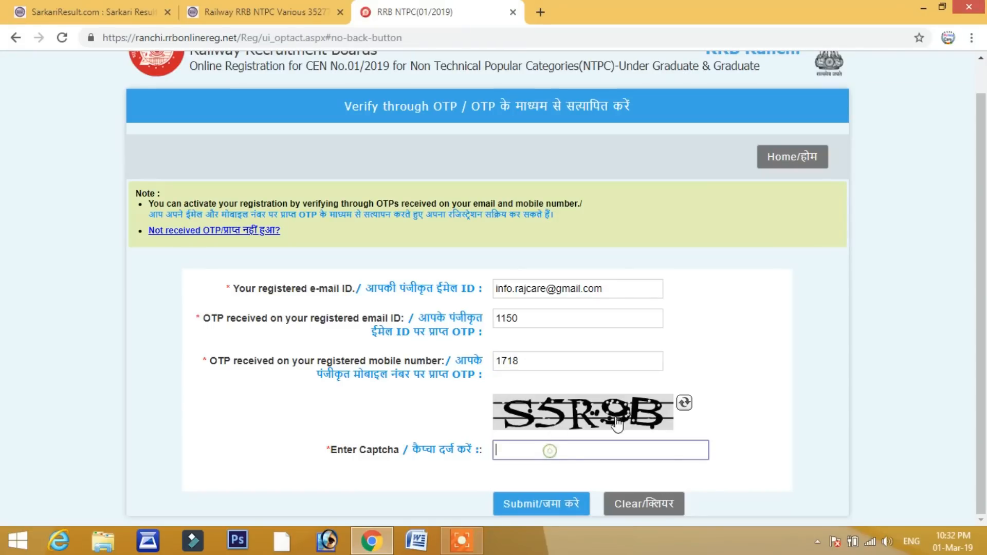
pyautogui.write('S5R9B')
pyautogui.click(543, 509)
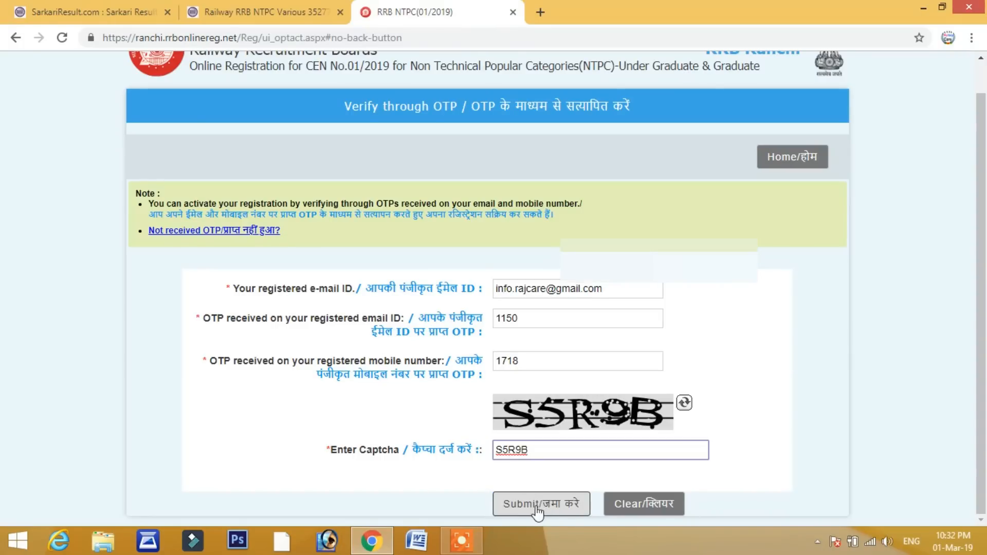
pyautogui.click(538, 510)
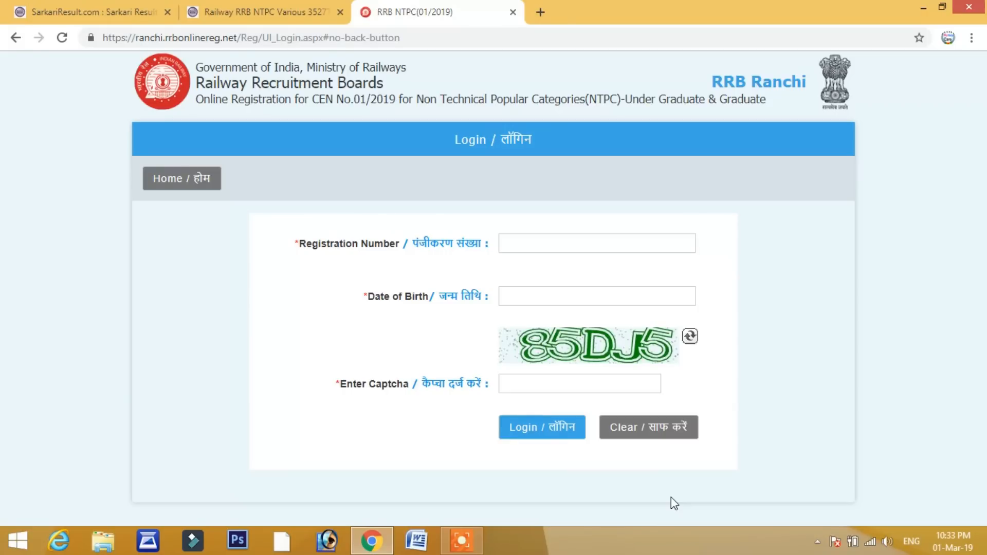
pyautogui.click(530, 238)
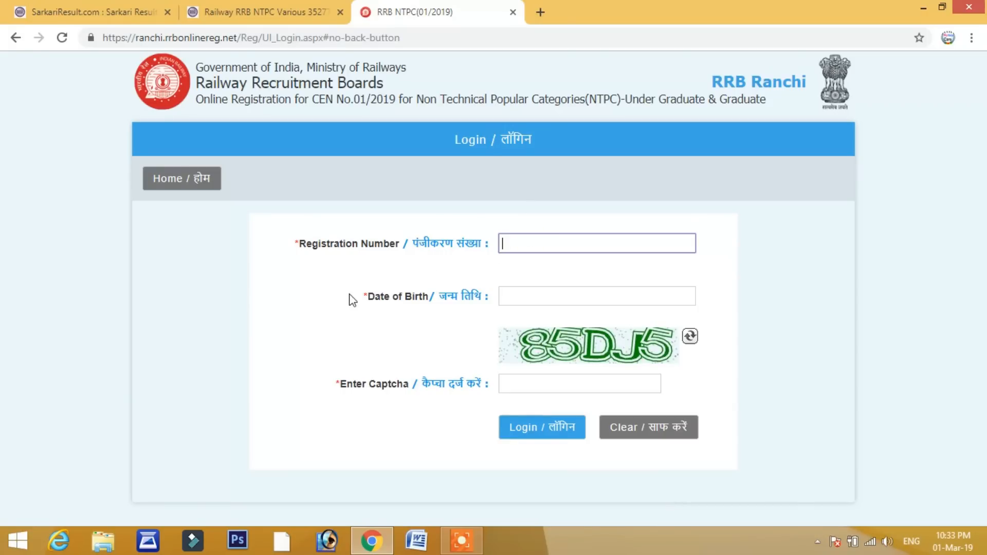
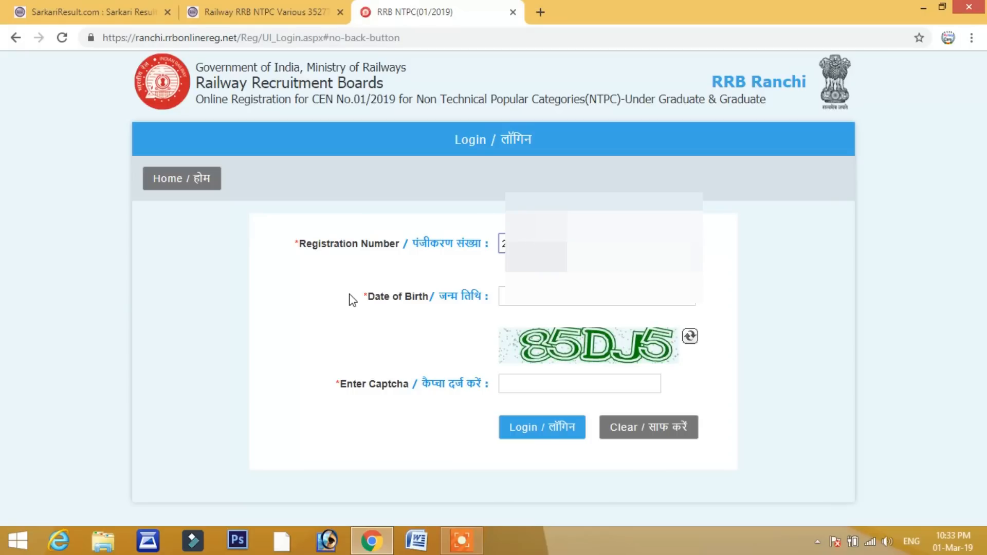
pyautogui.click(516, 303)
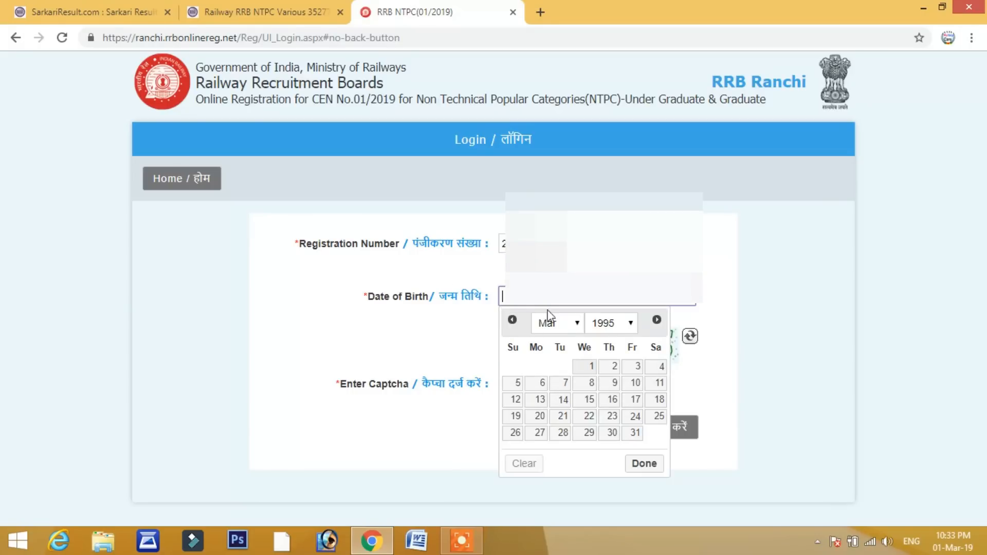
pyautogui.click(628, 324)
pyautogui.scroll(1, 612, 226)
pyautogui.scroll(-1, 612, 226)
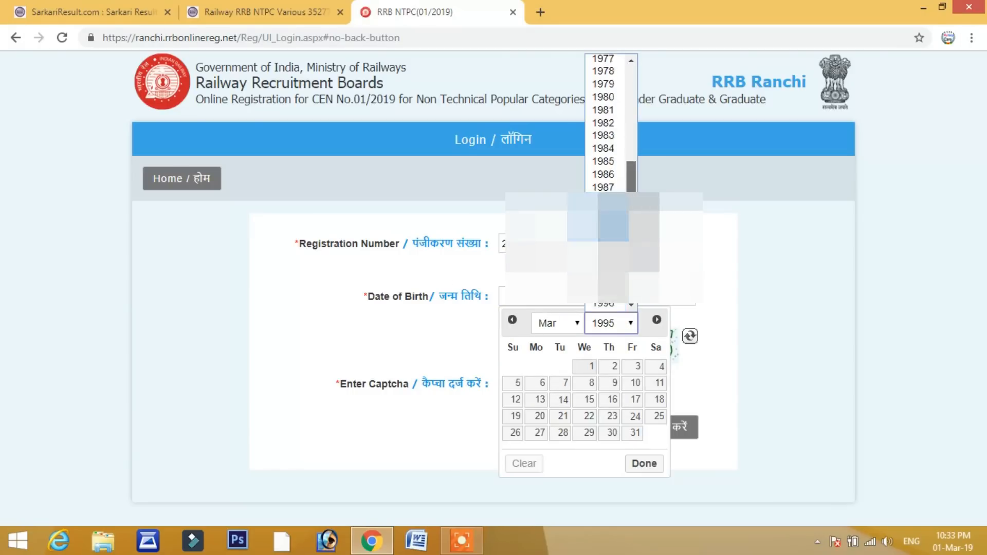
pyautogui.moveTo(631, 226); pyautogui.dragTo(632, 239)
pyautogui.click(606, 237)
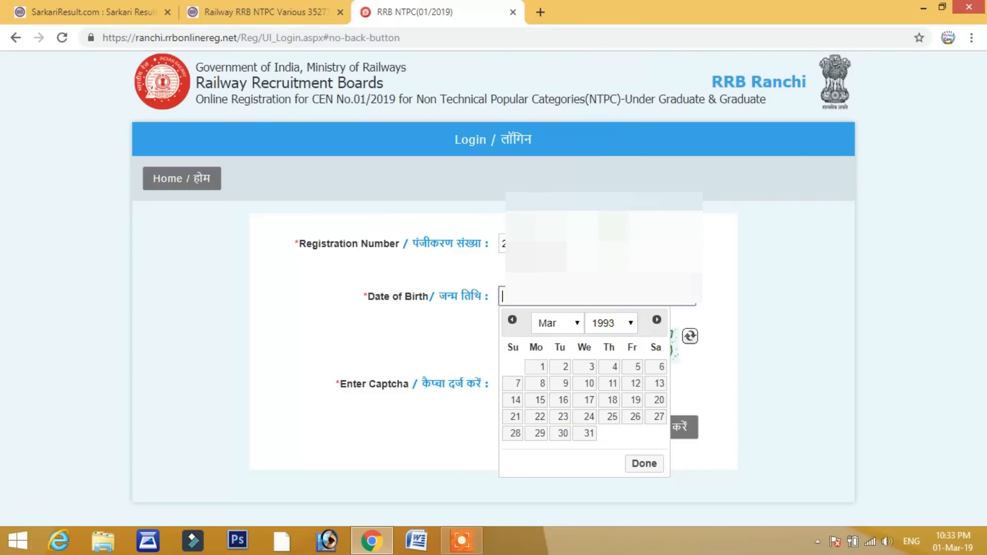
pyautogui.click(575, 324)
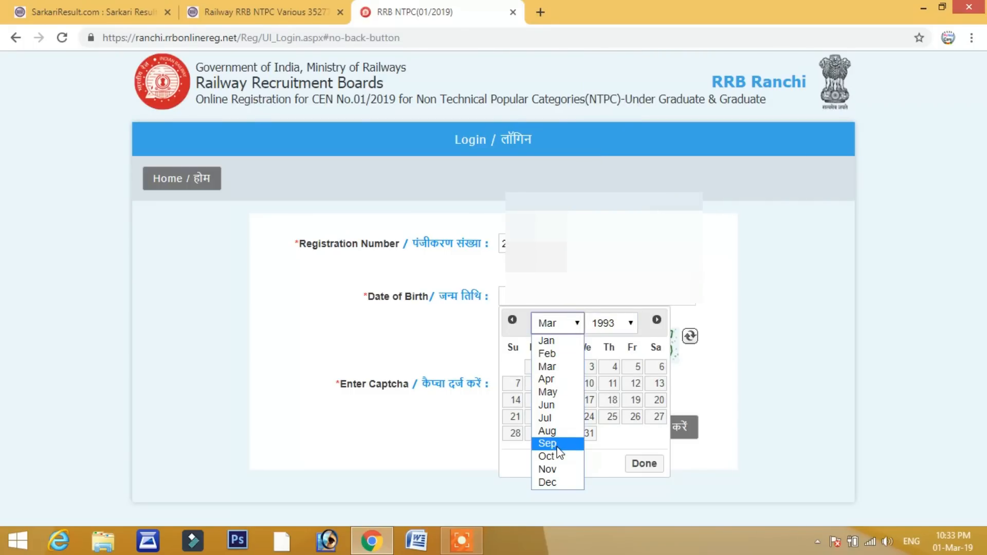
pyautogui.click(548, 444)
pyautogui.click(591, 369)
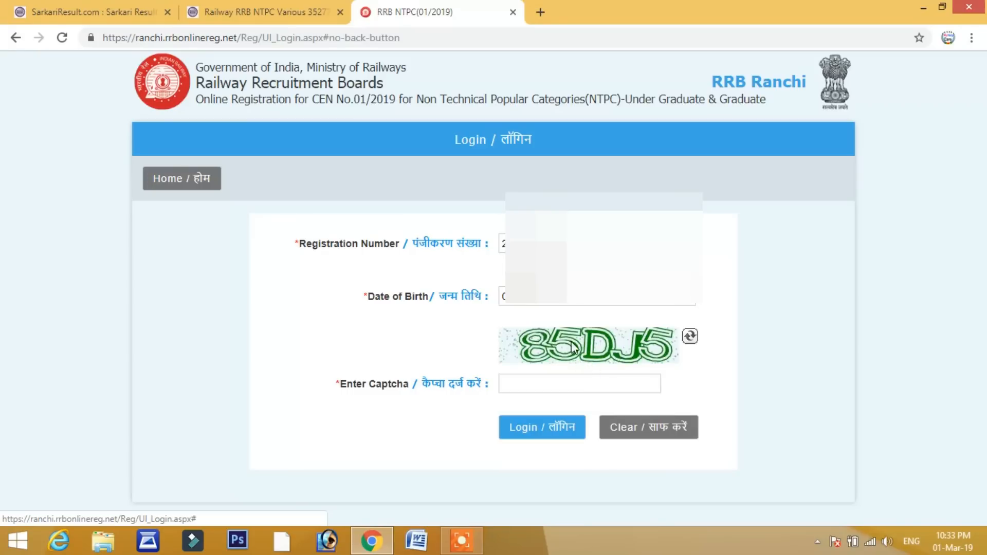
pyautogui.click(573, 384)
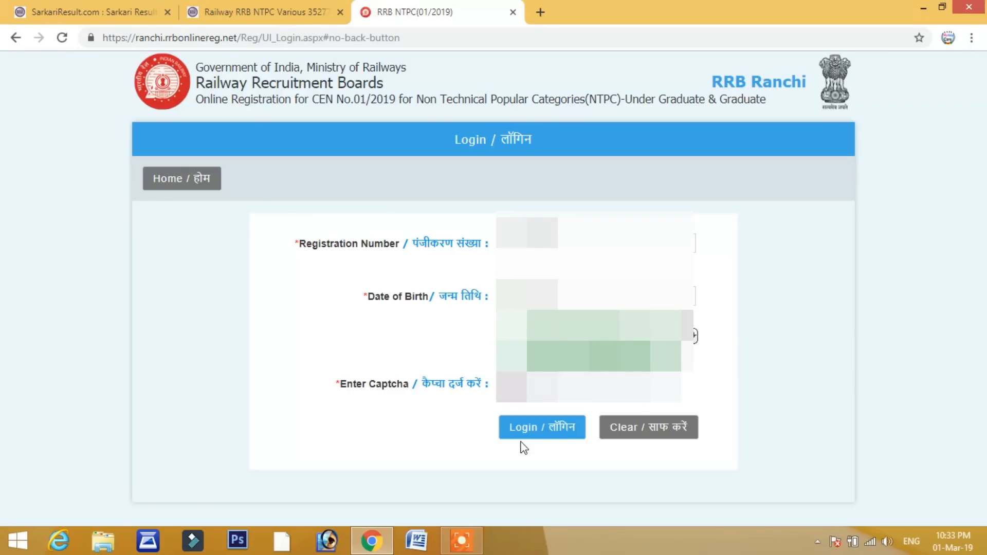
pyautogui.click(535, 431)
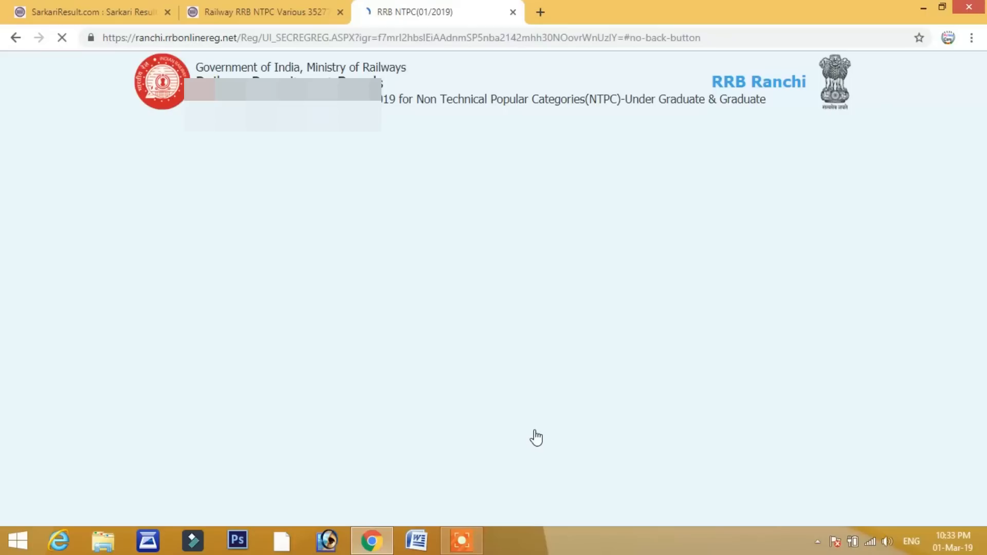
# Step: Enter 60.4 as the 12th-stage percentage and choose OBC non-creamy layer as community
pyautogui.scroll(-1, 624, 334)
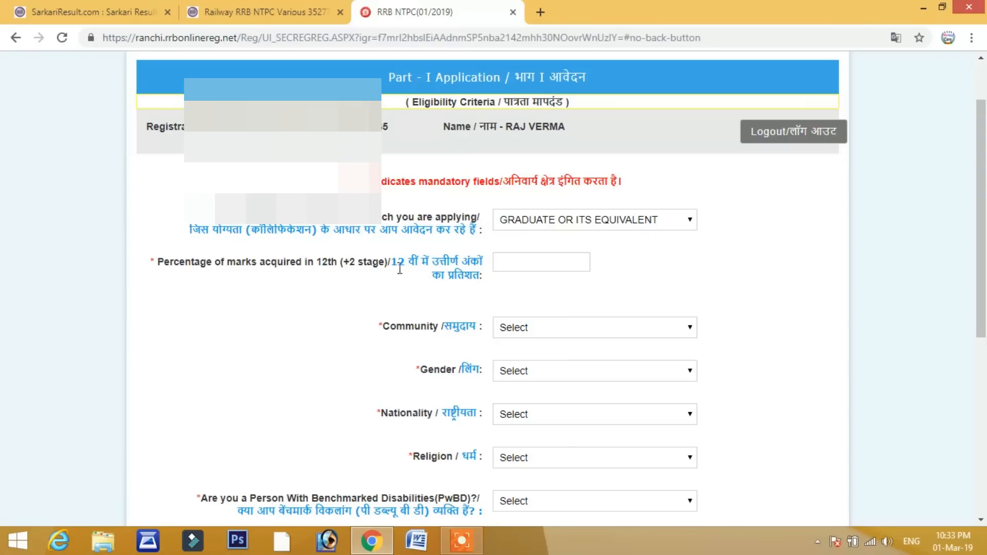
pyautogui.click(502, 264)
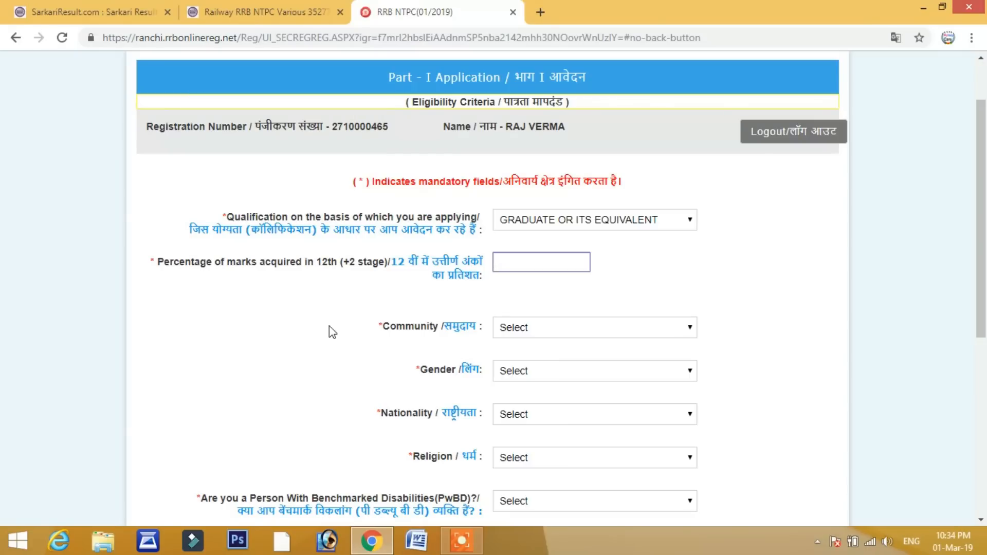
pyautogui.write('60.4')
pyautogui.click(568, 328)
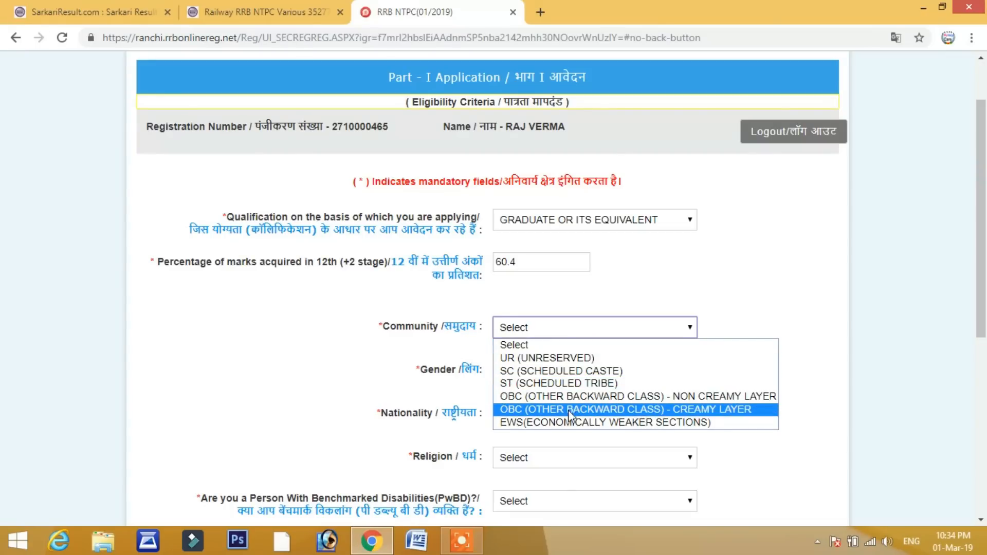
pyautogui.click(596, 397)
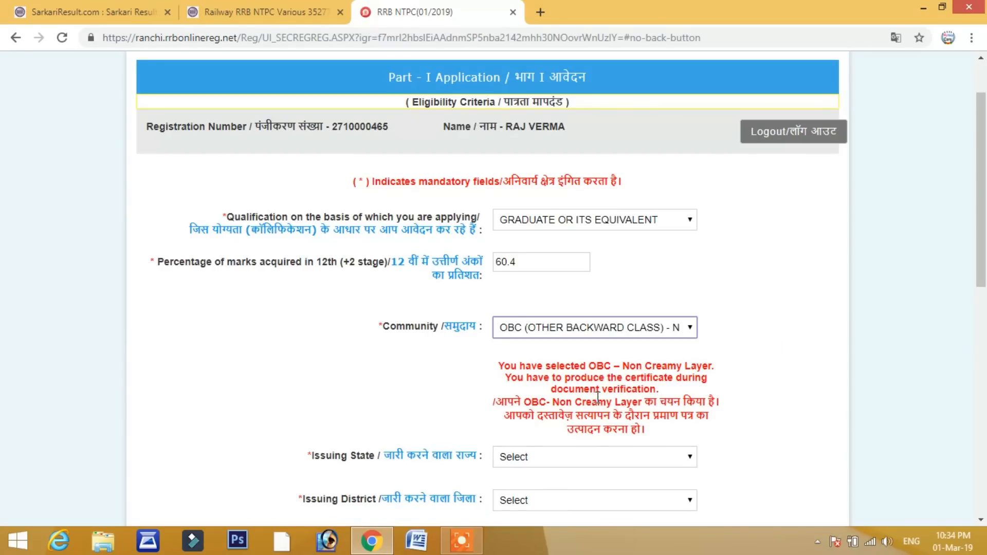
# Step: Fill the certificate details: issuing state Bihar, district Patna, caste KUSHWAHA
pyautogui.scroll(-3, 439, 384)
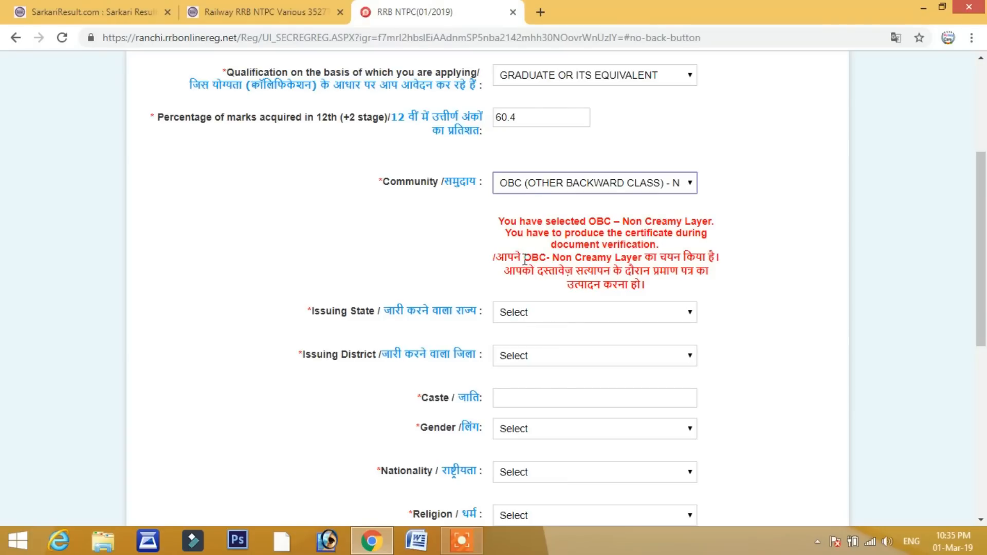
pyautogui.click(541, 313)
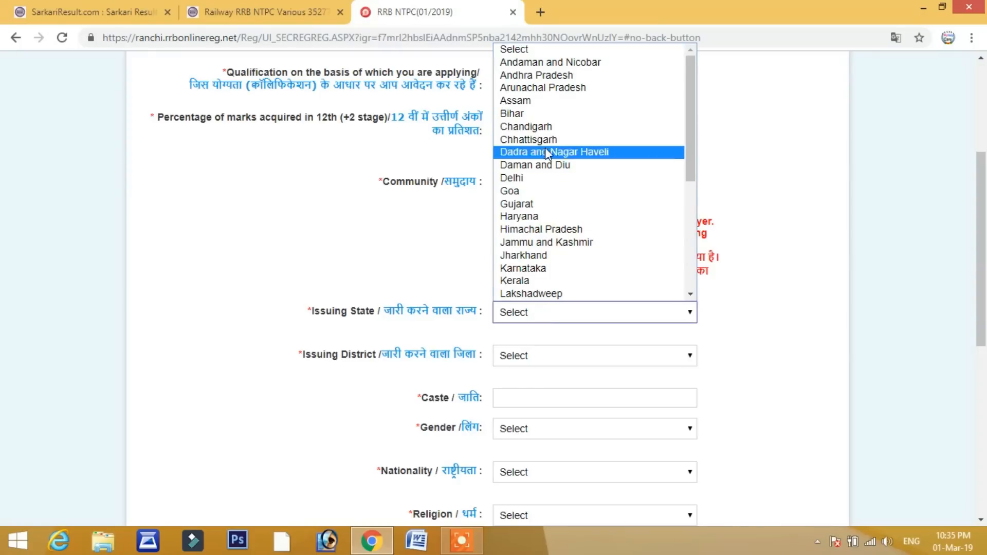
pyautogui.click(539, 113)
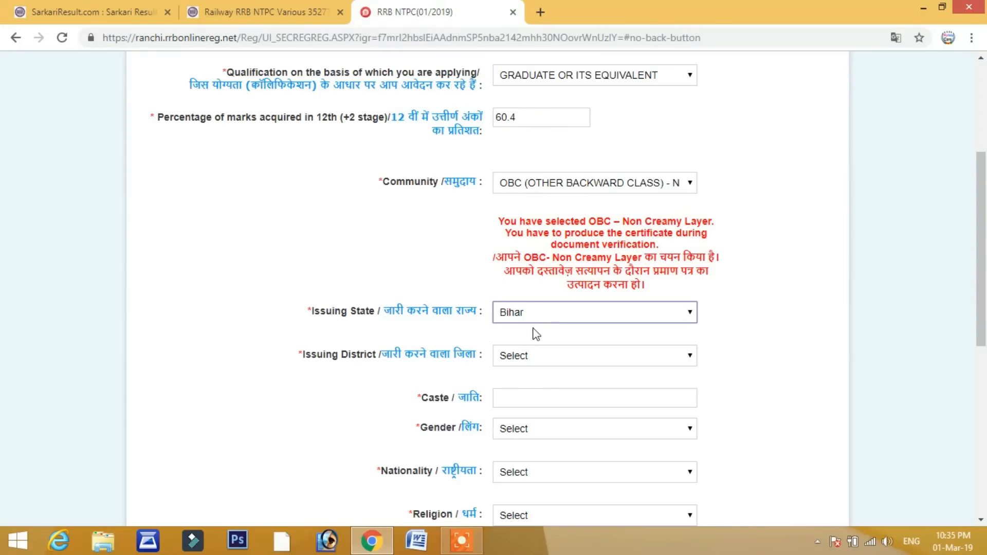
pyautogui.click(552, 360)
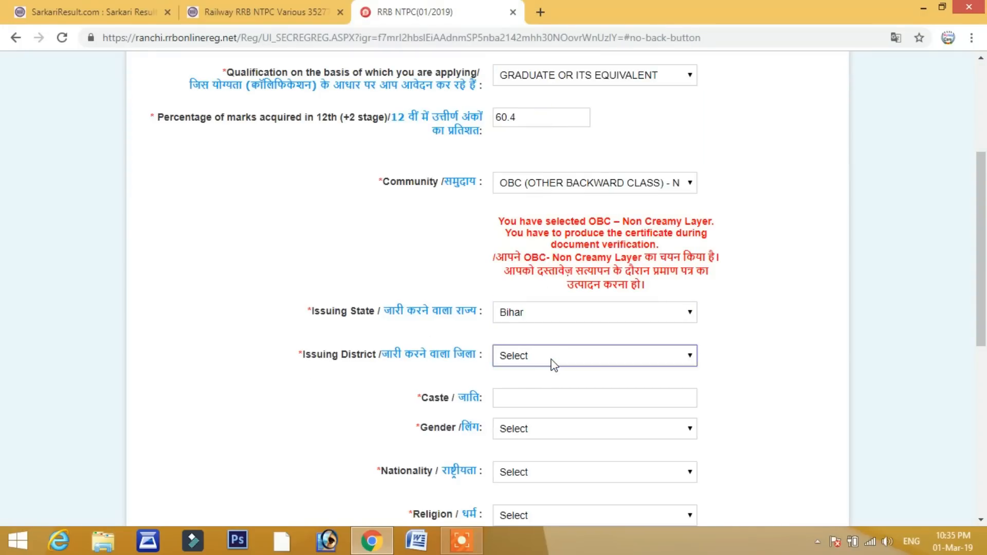
pyautogui.click(547, 359)
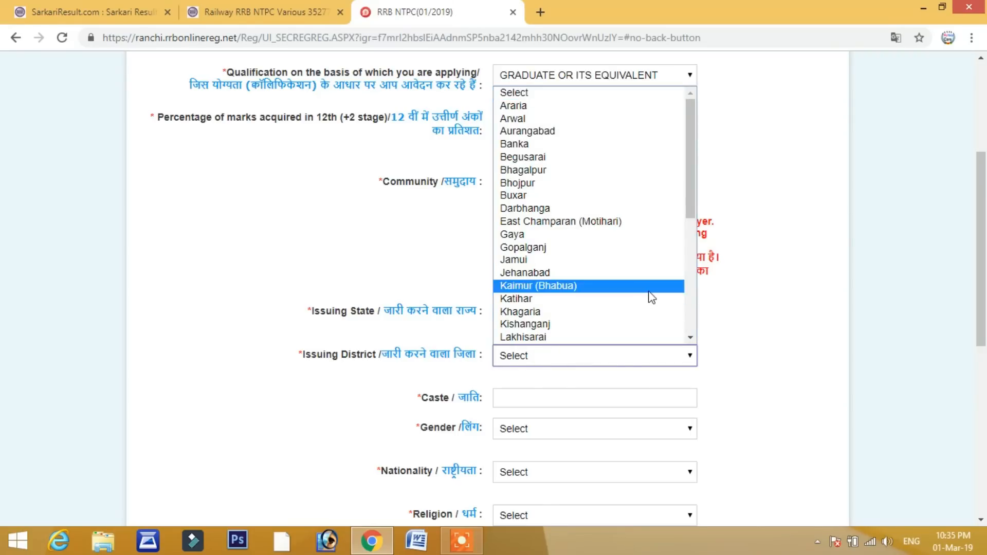
pyautogui.press('p')
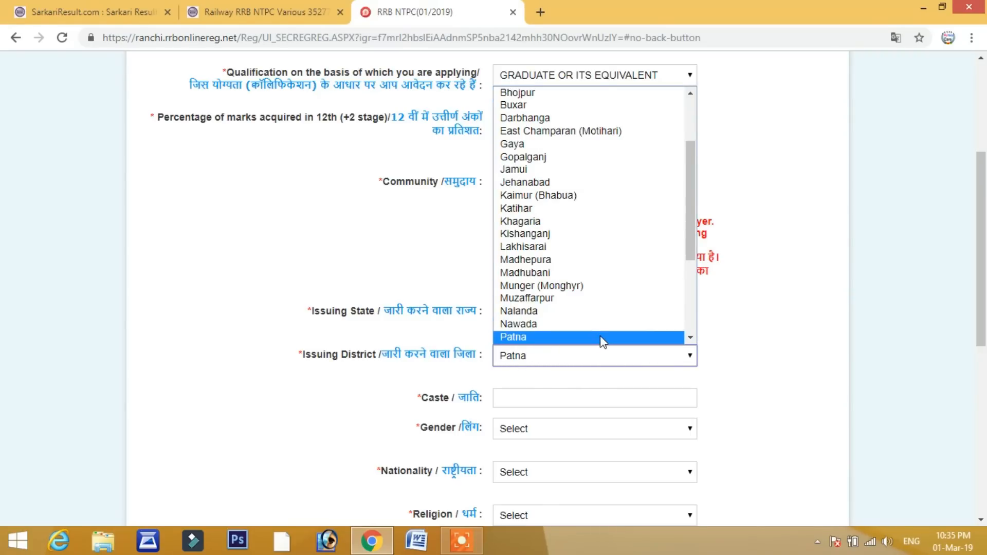
pyautogui.click(599, 338)
pyautogui.scroll(-1, 597, 355)
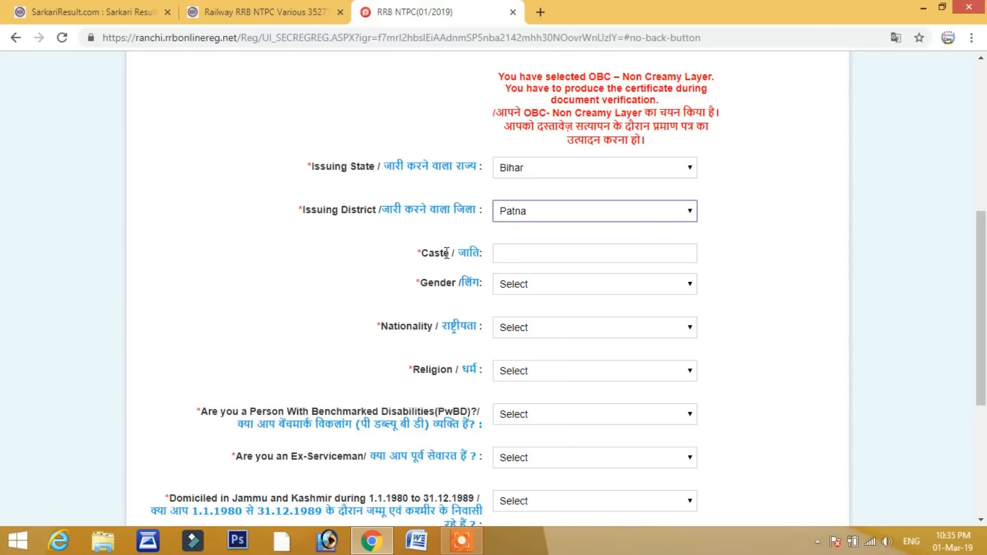
pyautogui.click(527, 252)
pyautogui.click(466, 234)
pyautogui.click(514, 254)
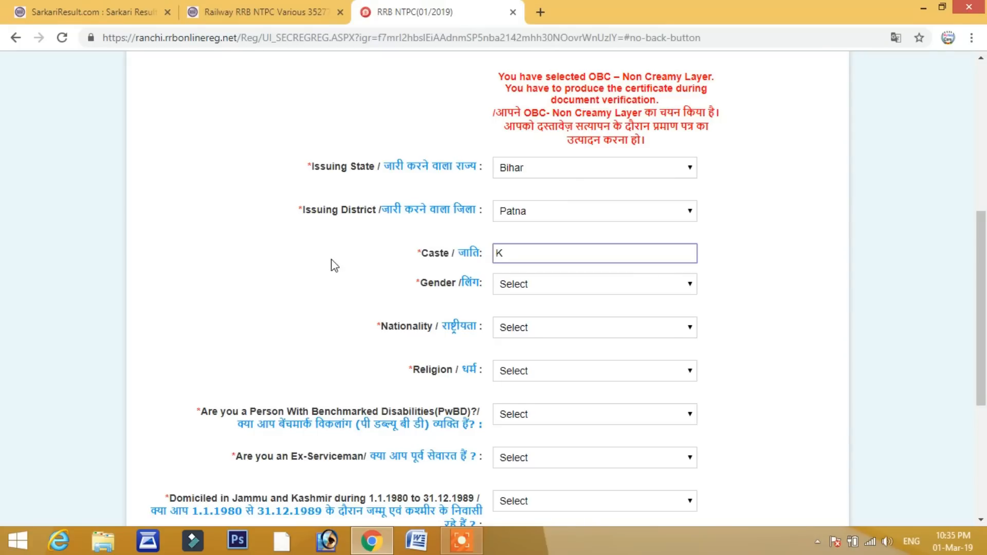
pyautogui.write('KUSHWAHA')
# Step: Set gender MALE, nationality CITIZEN OF INDIA and religion HINDU
pyautogui.click(332, 265)
pyautogui.click(536, 285)
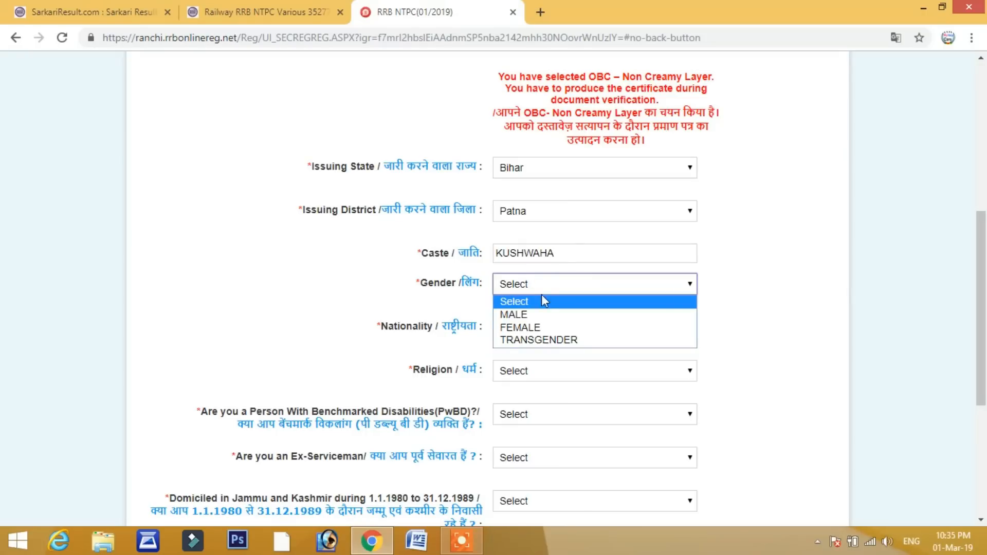
pyautogui.click(542, 317)
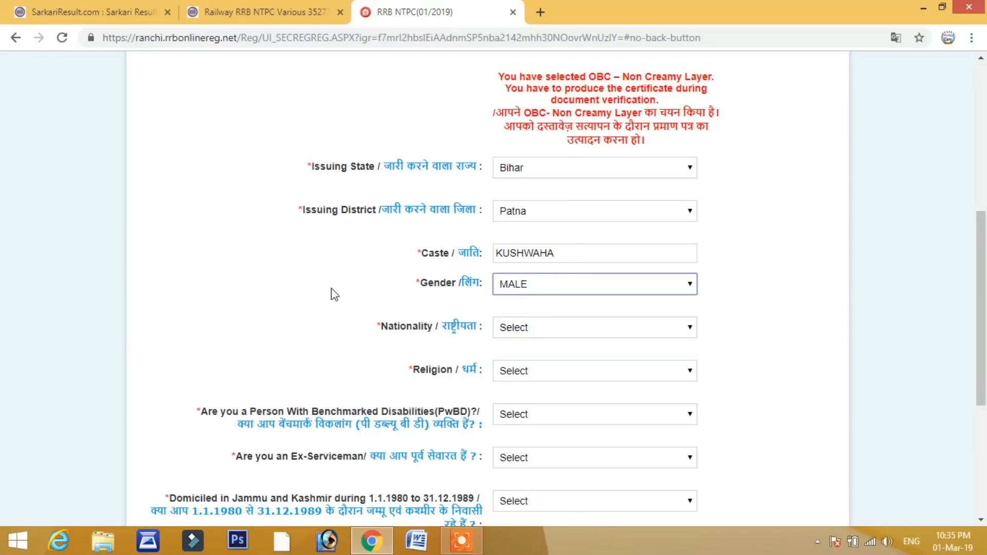
pyautogui.click(530, 330)
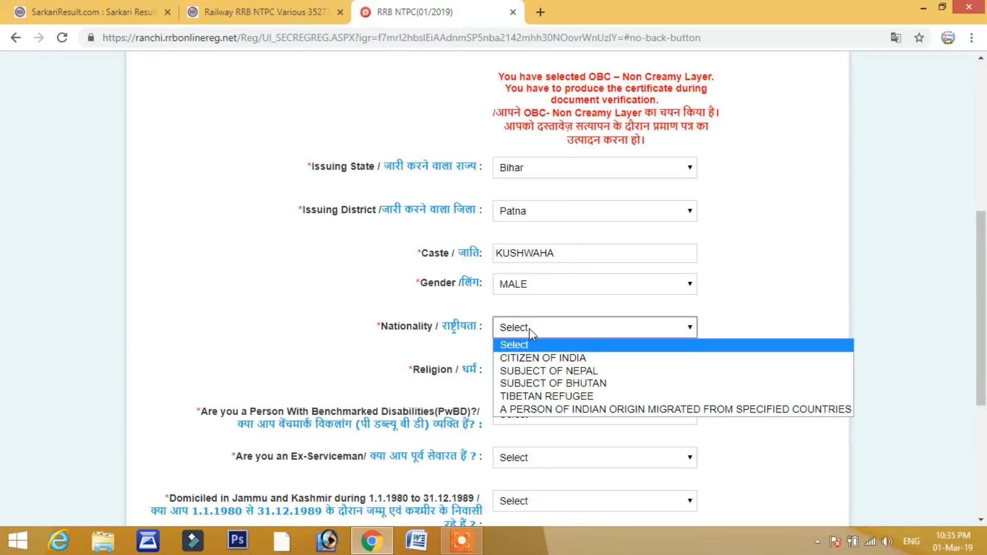
pyautogui.click(512, 358)
pyautogui.scroll(-2, 512, 349)
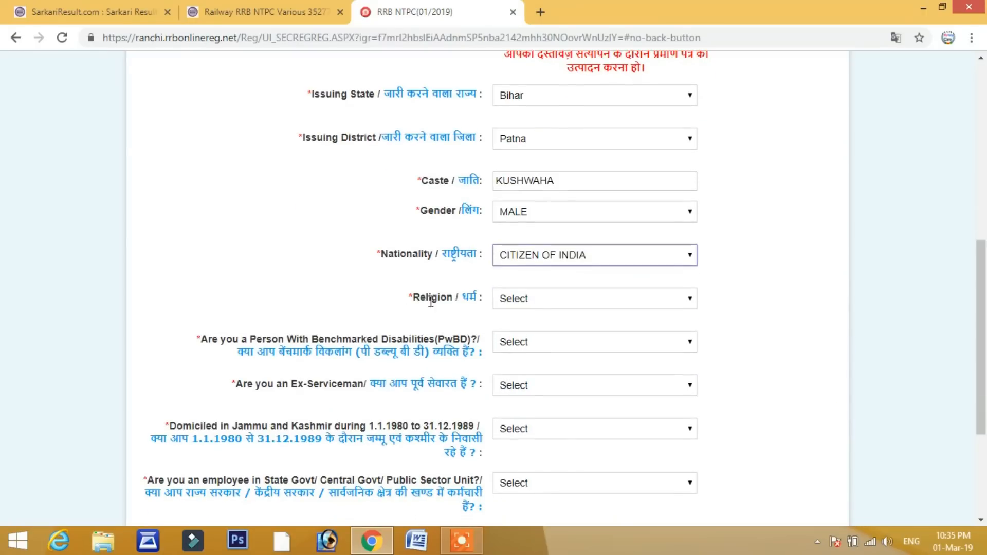
pyautogui.click(538, 298)
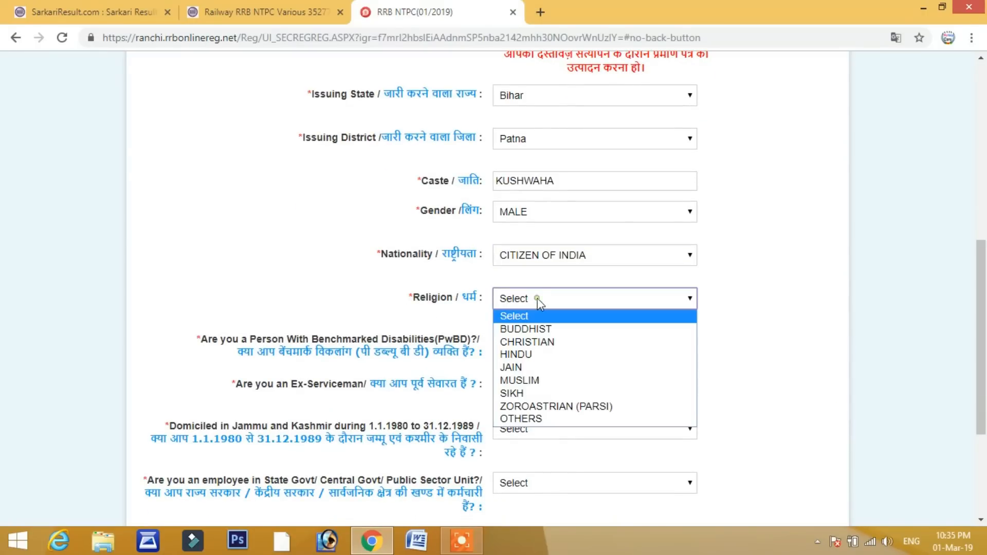
pyautogui.click(537, 354)
pyautogui.scroll(-2, 381, 297)
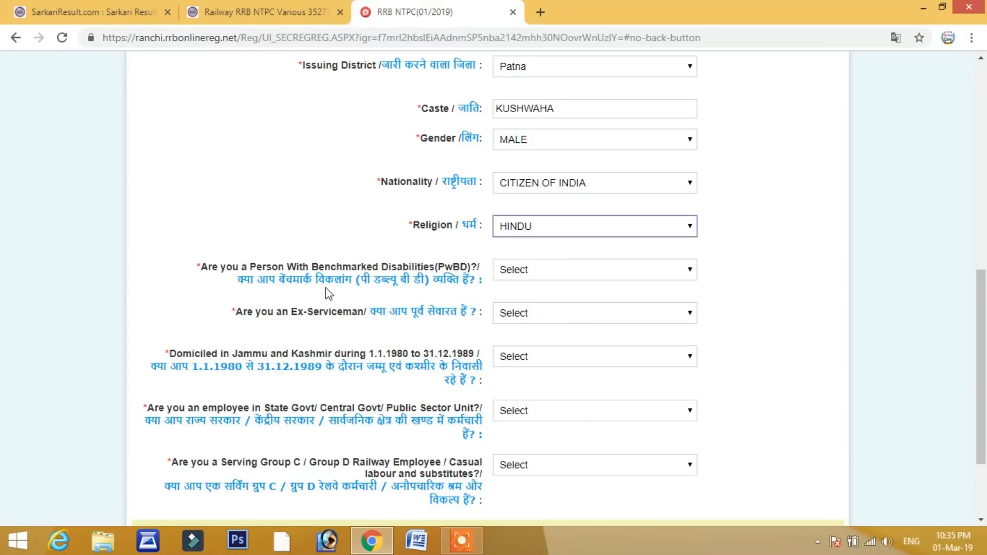
# Step: Answer NO to the PwBD, Ex-Serviceman and Jammu and Kashmir domicile questions
pyautogui.click(528, 271)
pyautogui.click(524, 313)
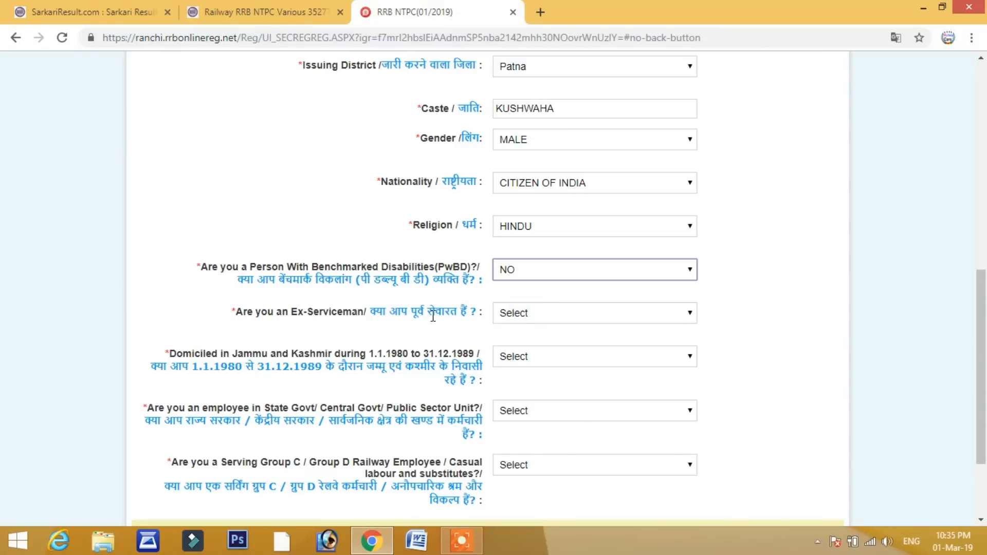
pyautogui.scroll(-1, 479, 315)
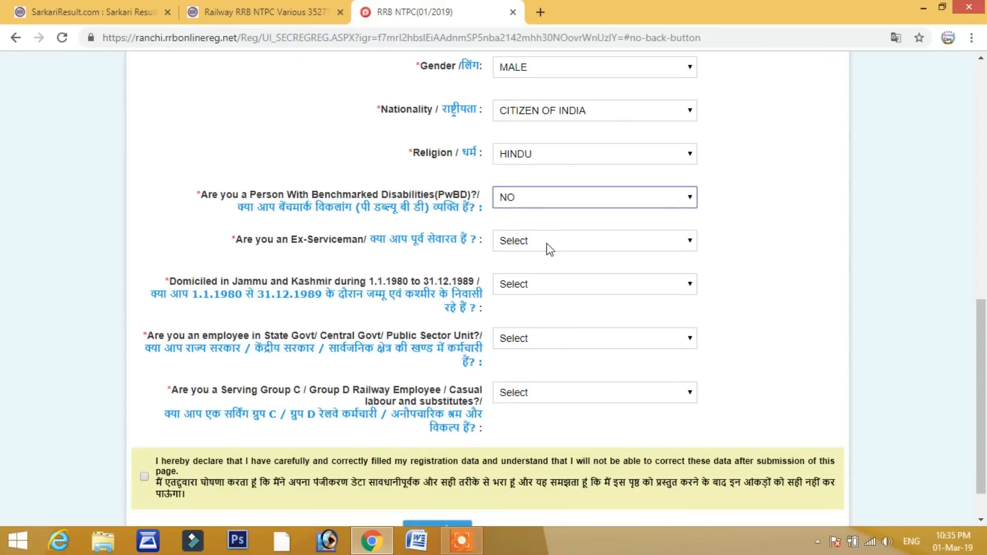
pyautogui.click(547, 243)
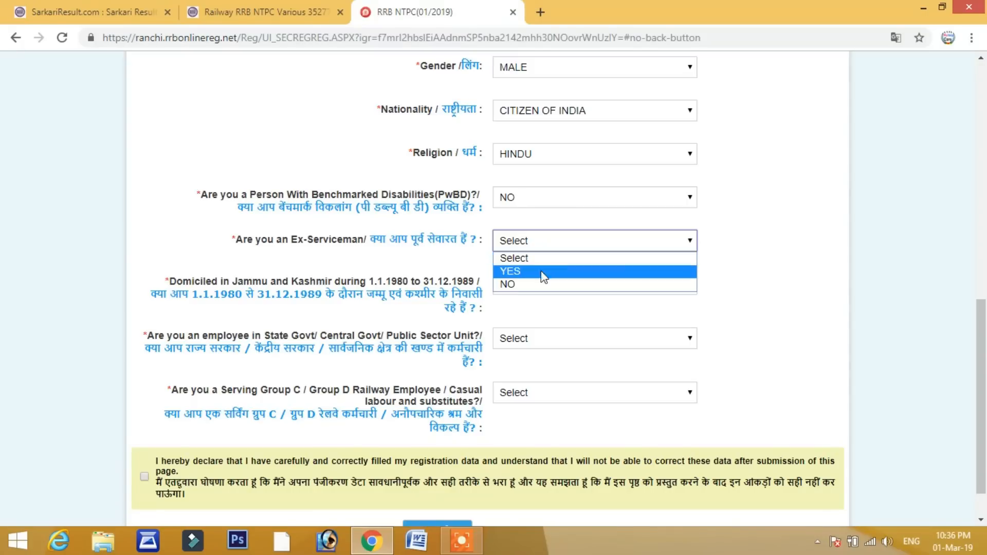
pyautogui.click(541, 284)
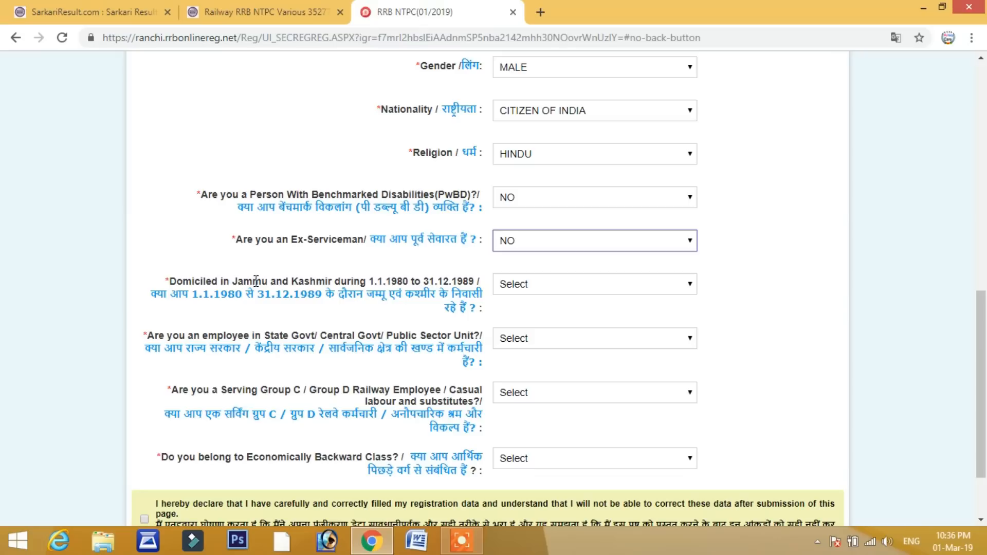
pyautogui.click(544, 282)
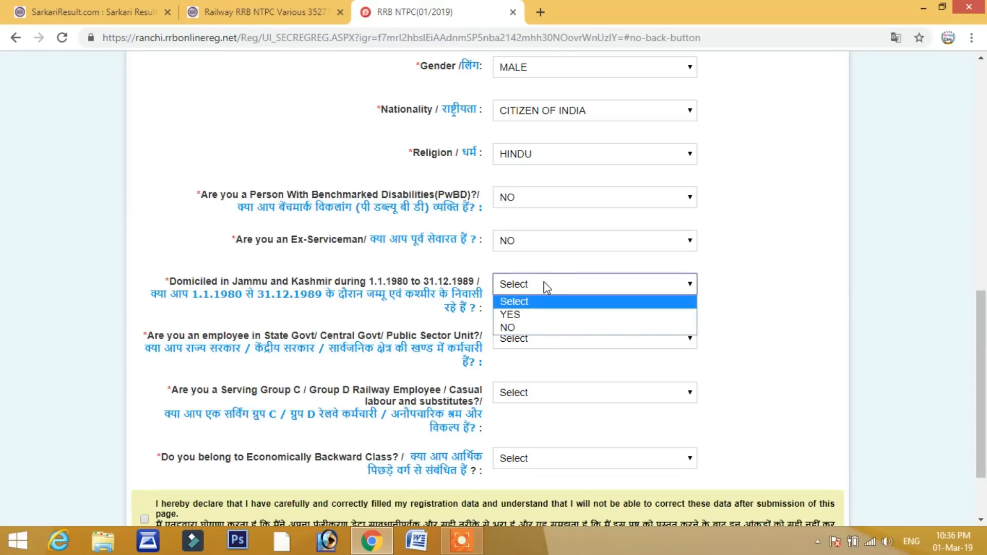
pyautogui.click(536, 327)
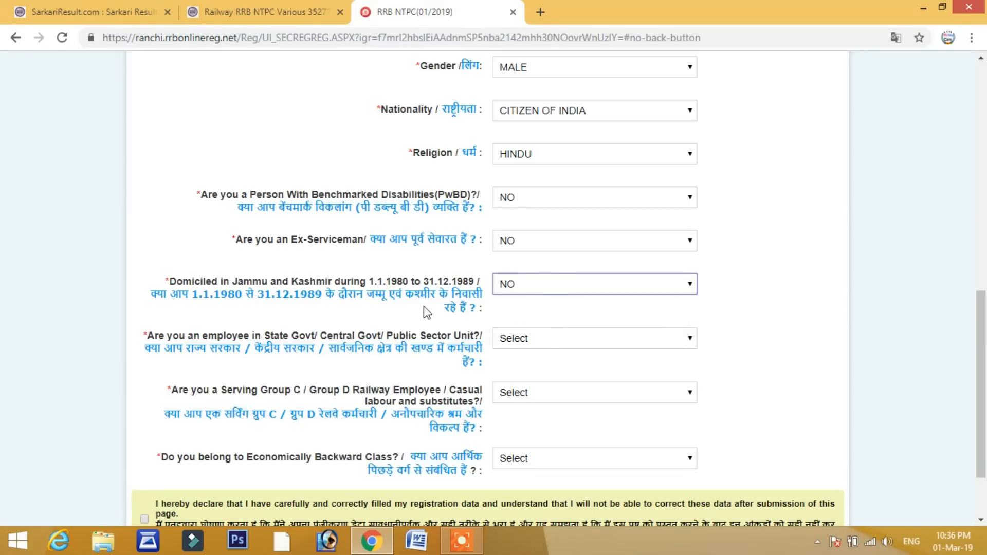
pyautogui.scroll(-1, 214, 286)
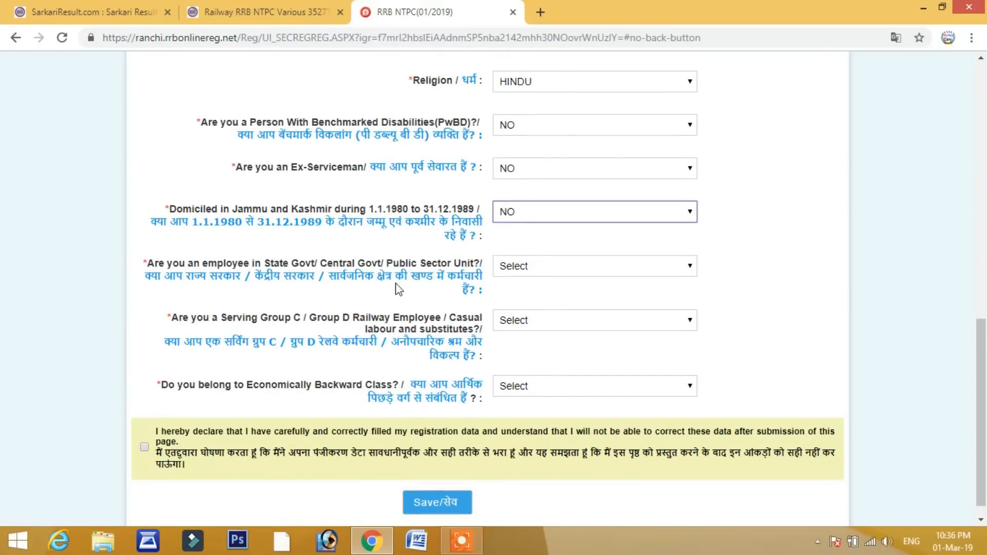
# Step: Answer NO to government, railway and quasi-administrative employment, and YES to Economically Backward Class
pyautogui.click(529, 265)
pyautogui.click(537, 308)
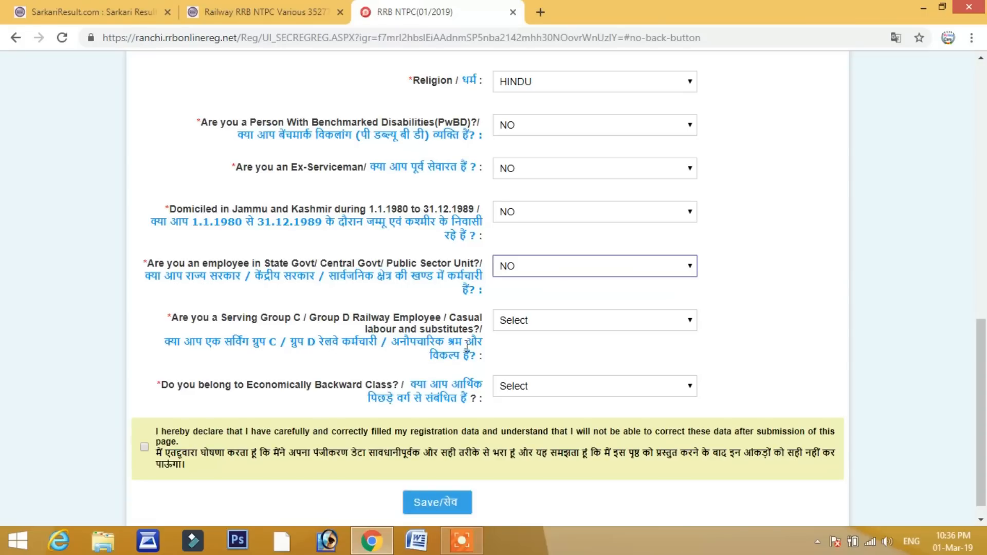
pyautogui.click(547, 318)
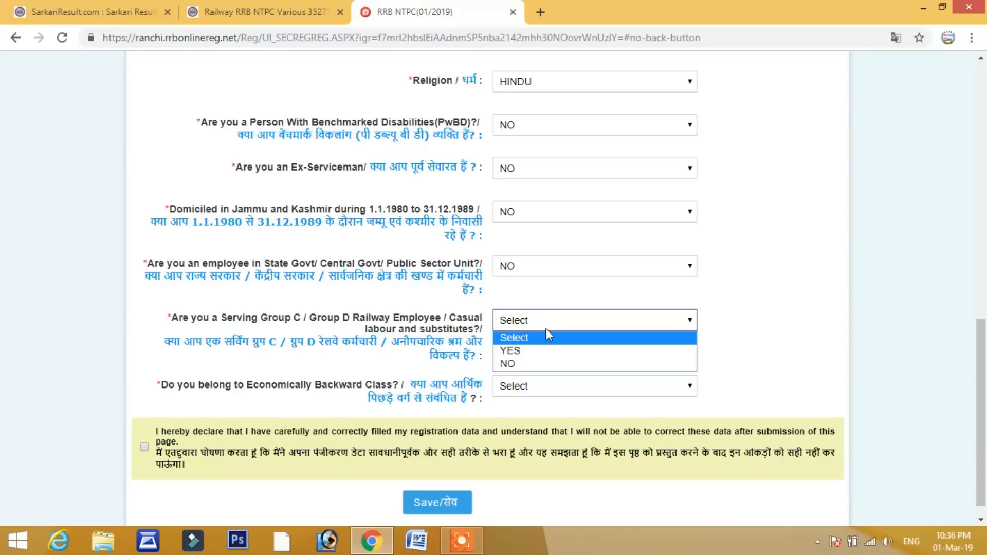
pyautogui.click(537, 363)
pyautogui.scroll(-2, 563, 324)
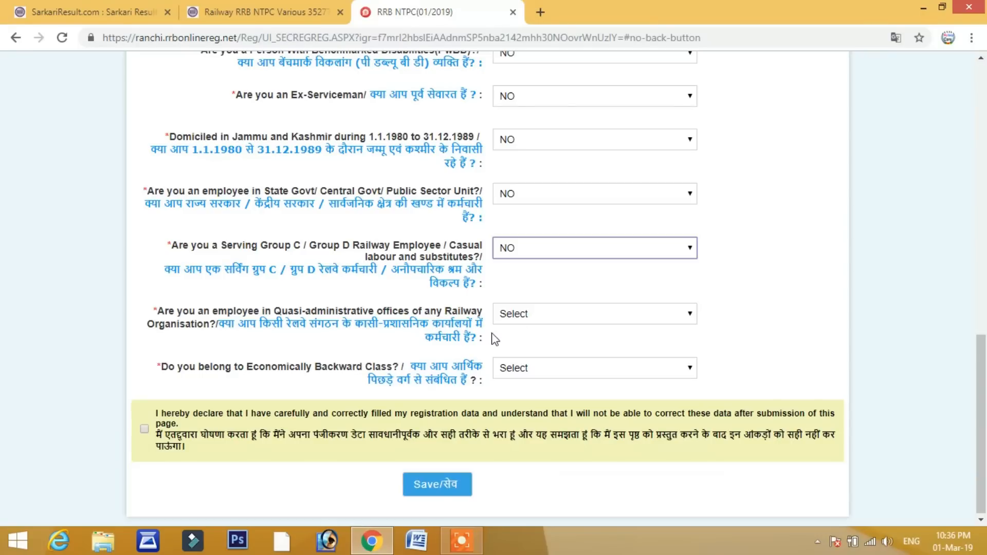
pyautogui.click(531, 314)
pyautogui.click(535, 357)
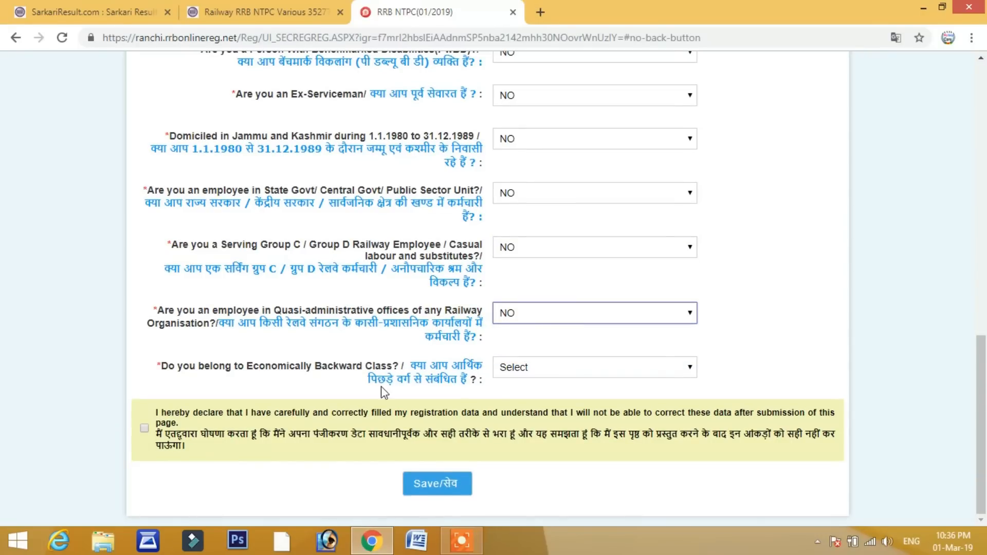
pyautogui.click(535, 368)
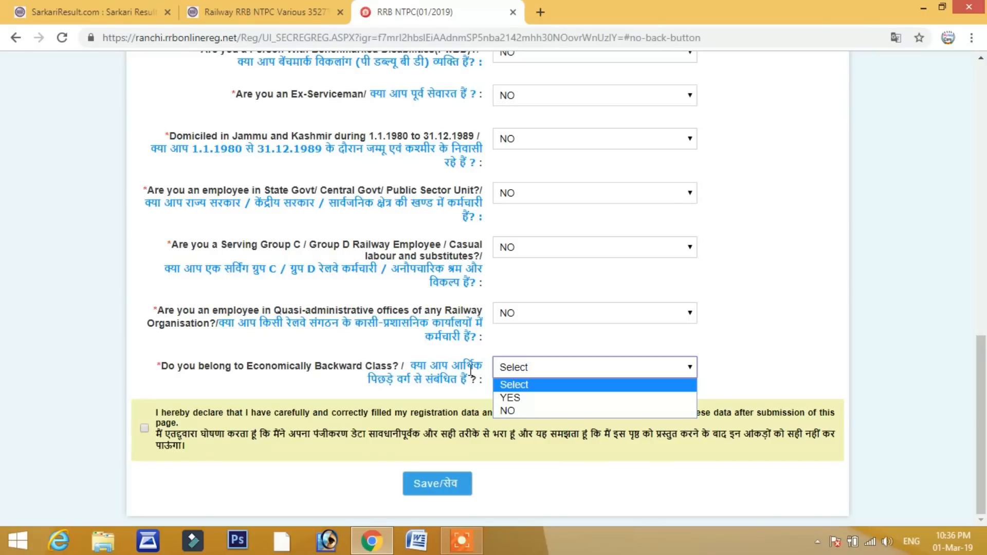
pyautogui.click(519, 397)
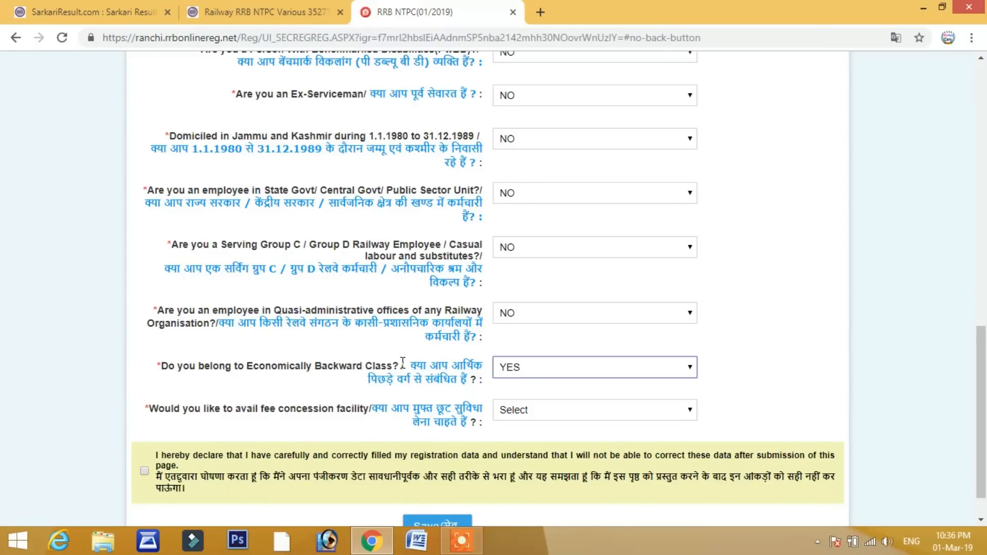
# Step: Toggle Economically Backward Class between NO and YES, requesting the fee concession facility
pyautogui.click(535, 371)
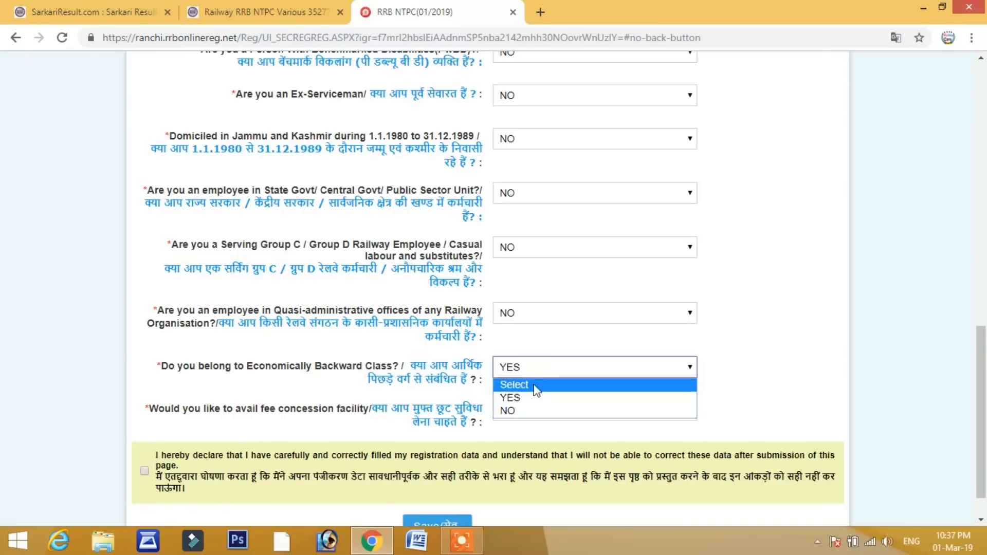
pyautogui.click(532, 410)
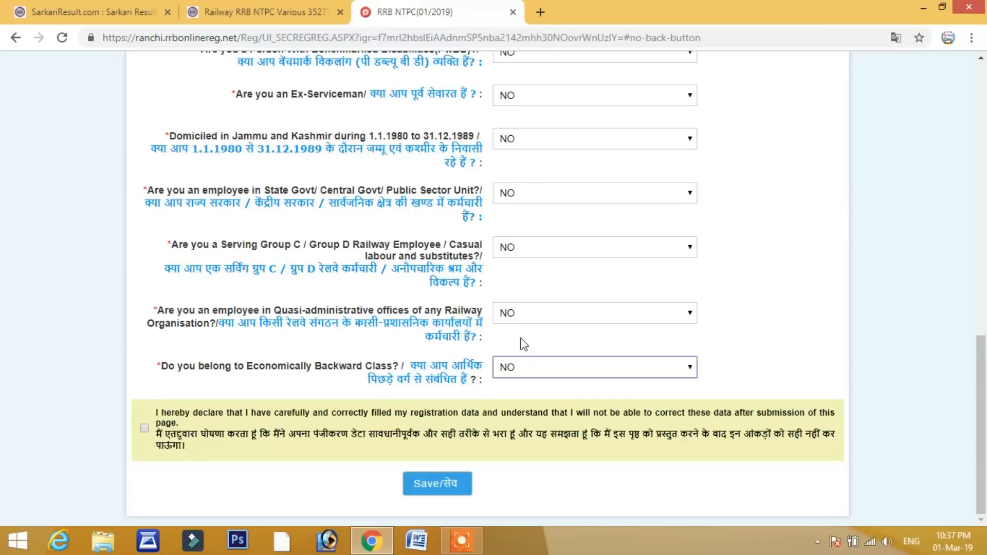
pyautogui.click(517, 368)
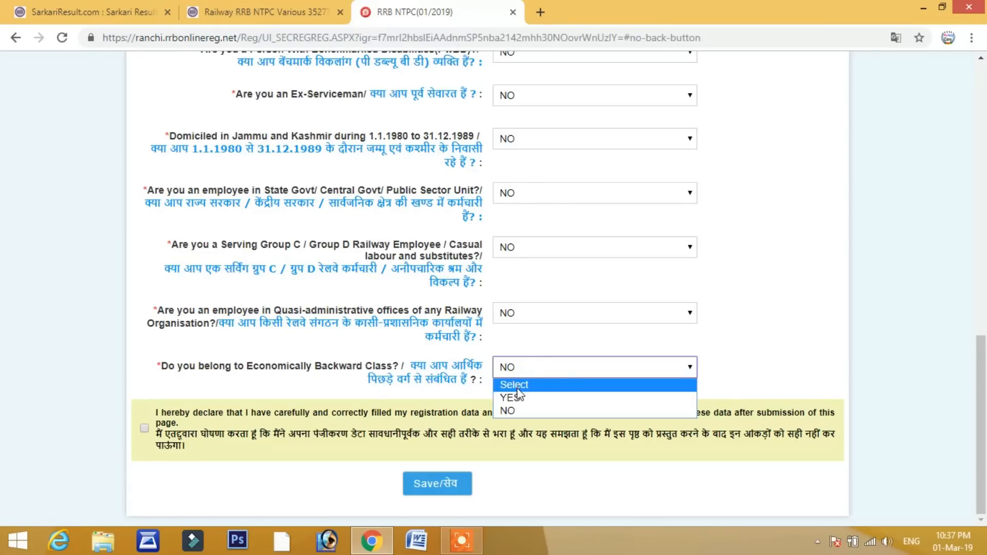
pyautogui.click(517, 408)
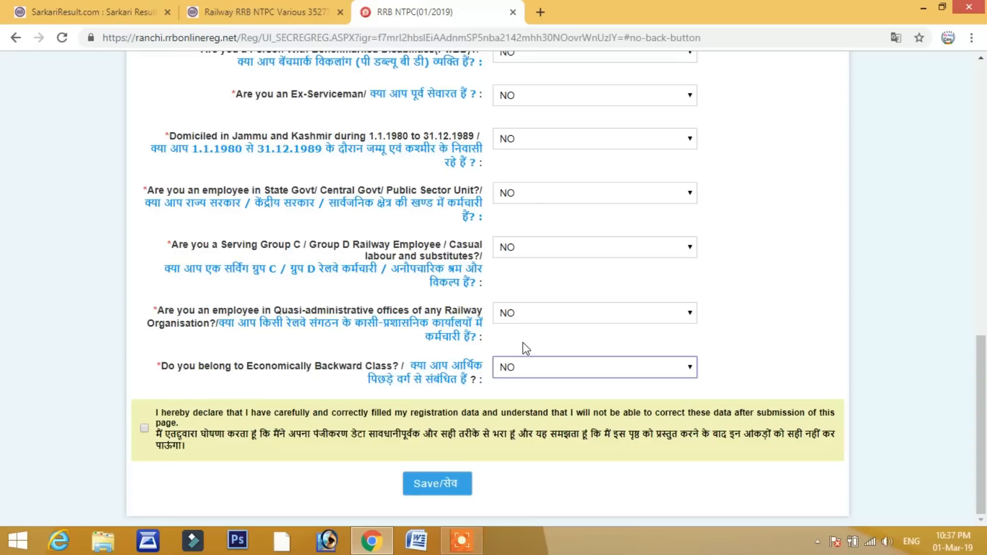
pyautogui.click(527, 369)
pyautogui.click(524, 400)
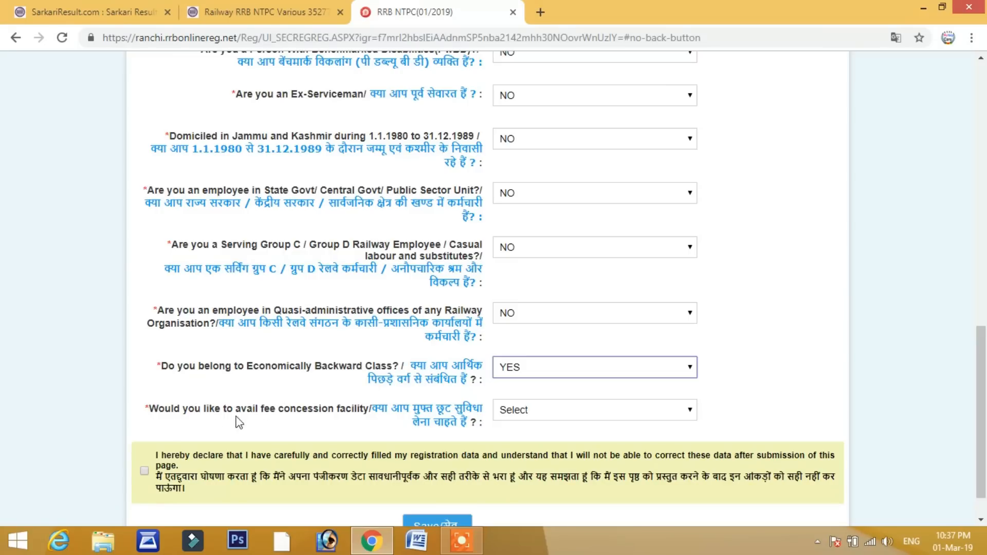
pyautogui.click(548, 411)
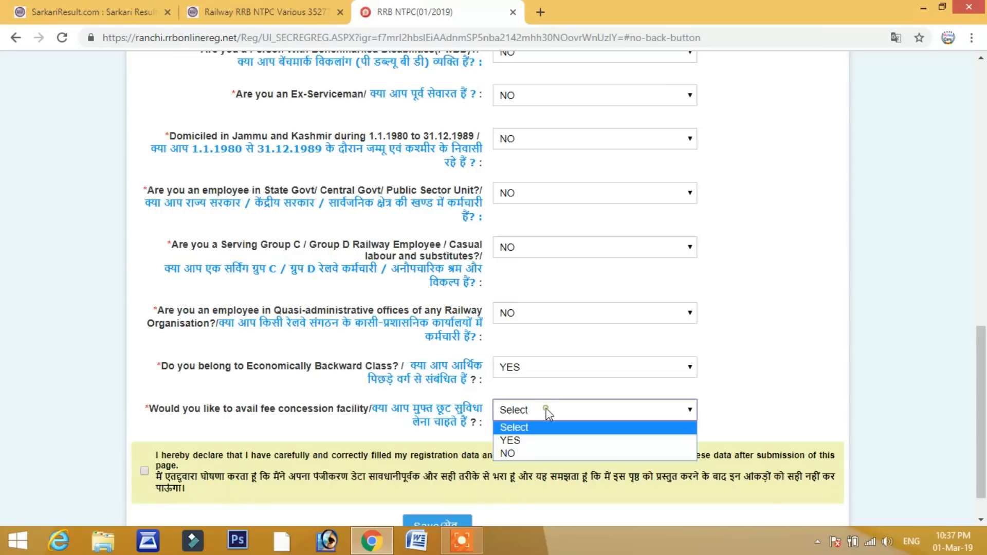
pyautogui.click(540, 438)
pyautogui.scroll(-1, 316, 400)
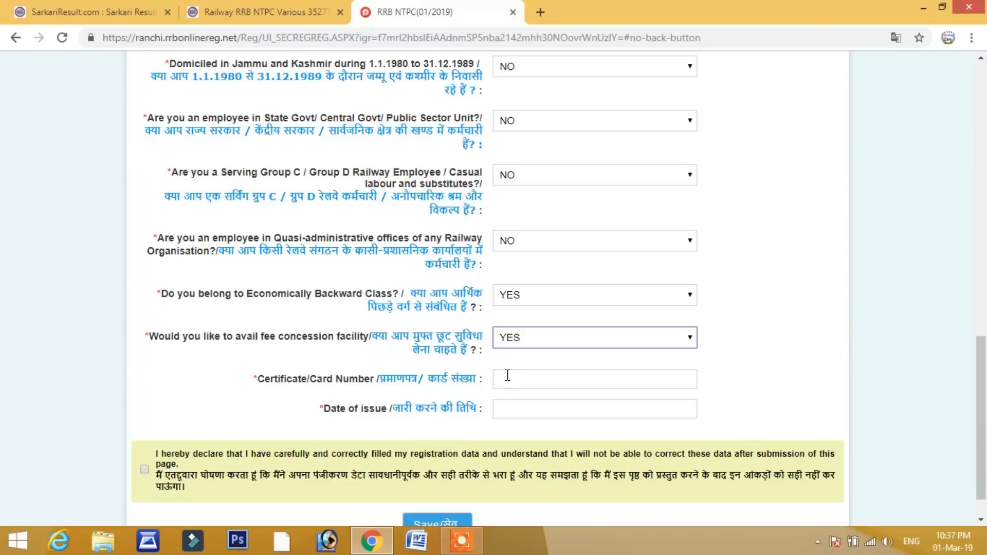
pyautogui.scroll(1, 501, 368)
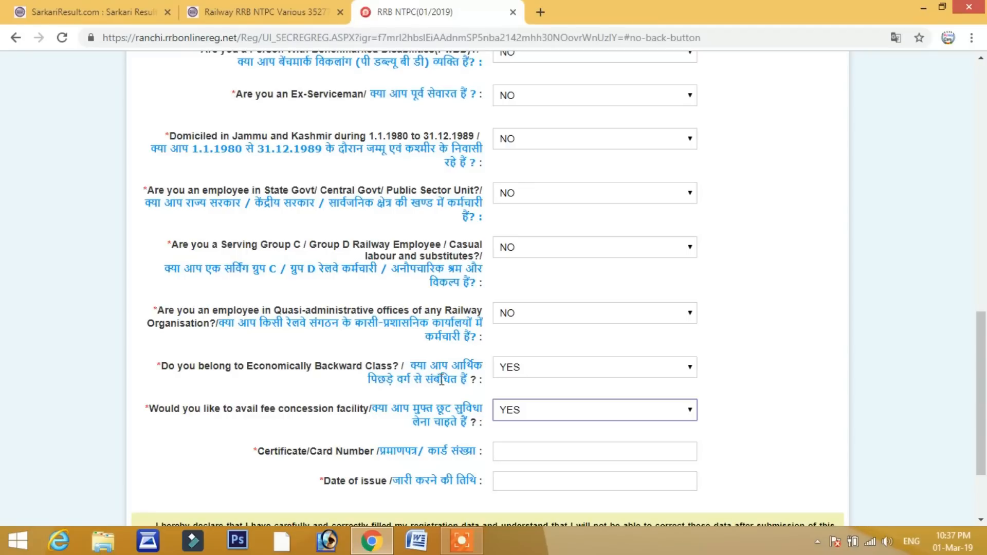
# Step: Reset Economically Backward Class to NO and tick the data-correctness declaration
pyautogui.click(536, 369)
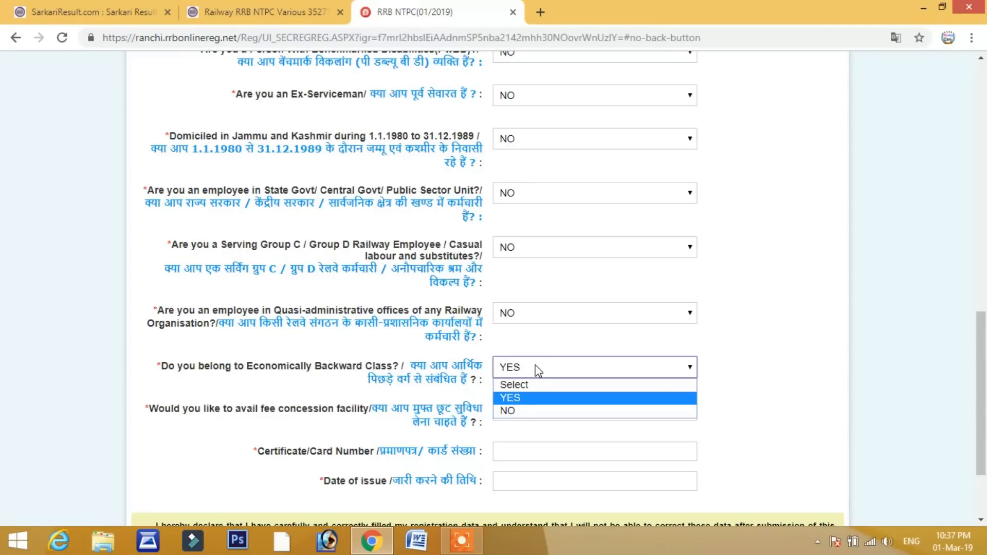
pyautogui.click(530, 411)
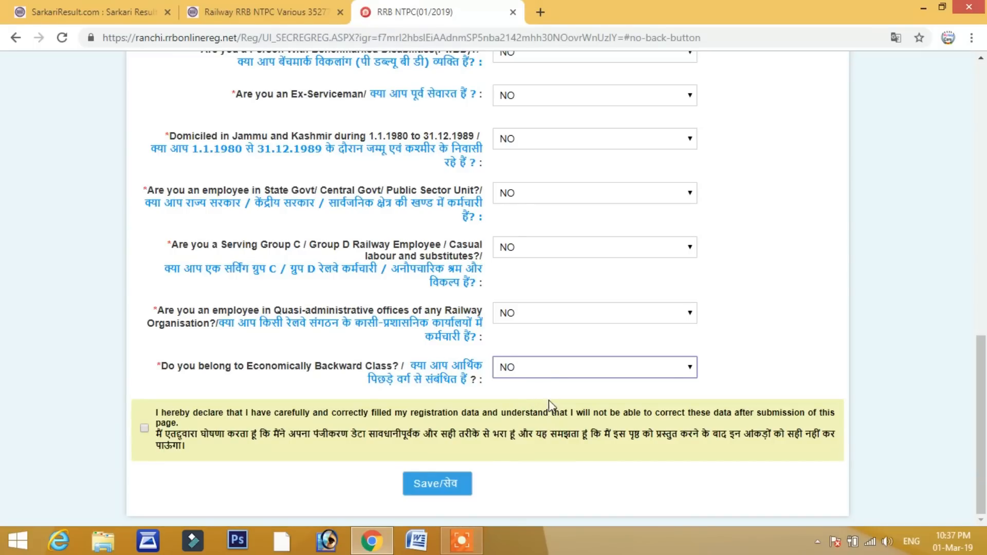
pyautogui.click(144, 429)
# Step: Save the registration, select BANK as payment mode and proceed to pay the fee
pyautogui.click(442, 484)
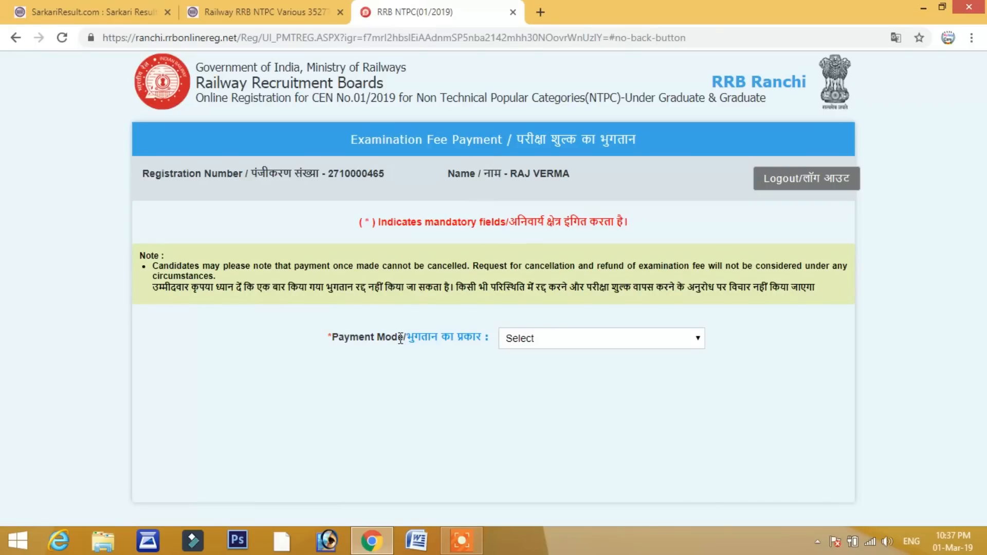
pyautogui.click(561, 337)
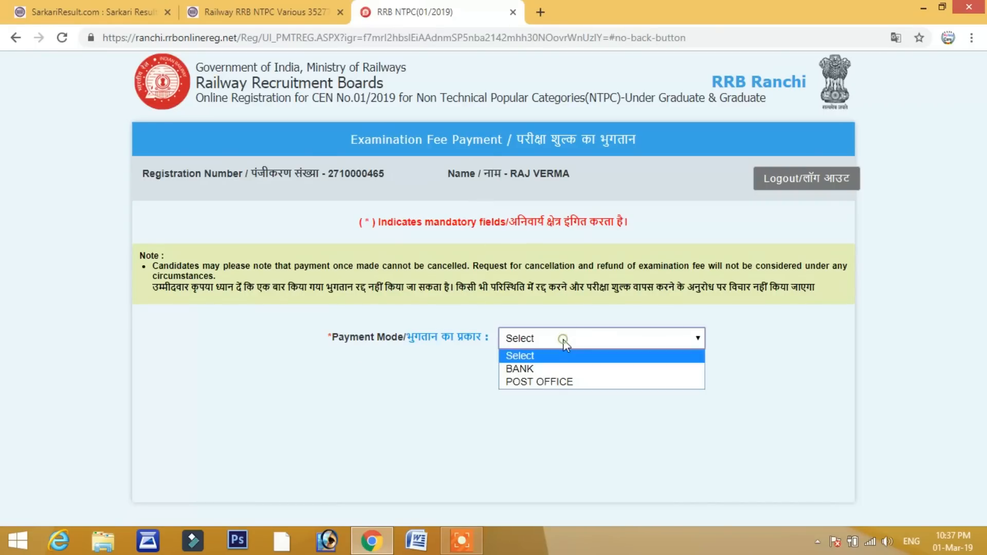
pyautogui.click(555, 370)
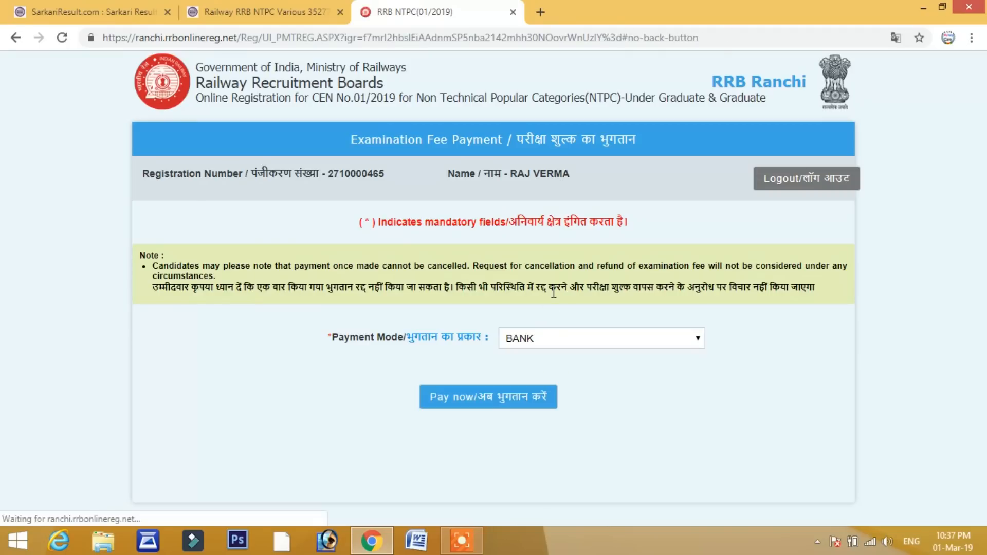
pyautogui.click(469, 398)
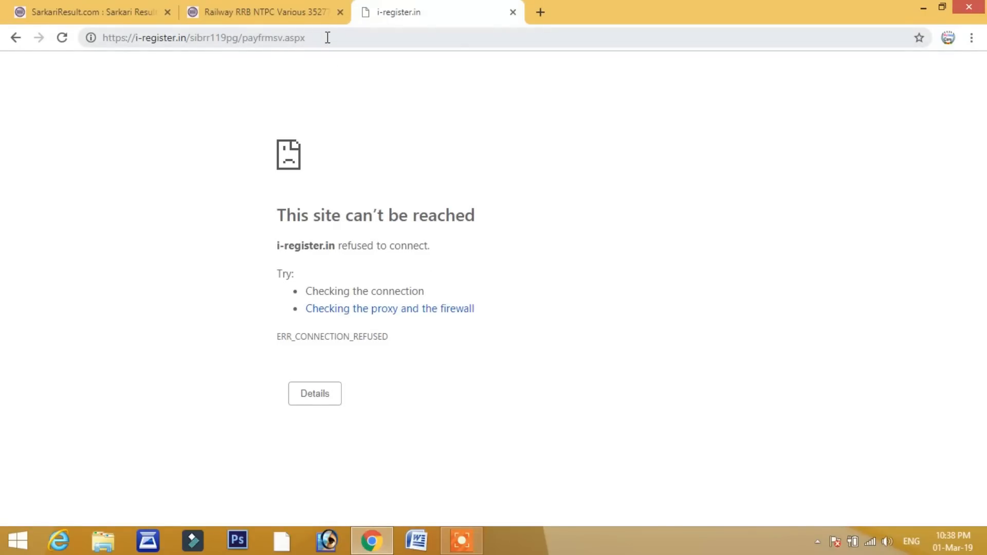
# Step: Reload the failed payment page, pick State Bank debit card and confirm the ₹500 payment
pyautogui.click(63, 37)
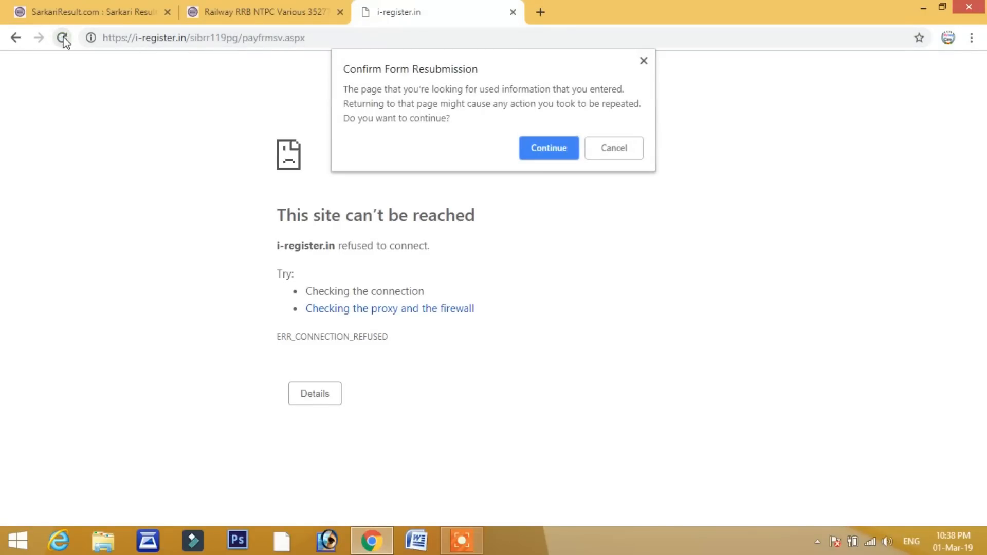
pyautogui.click(548, 149)
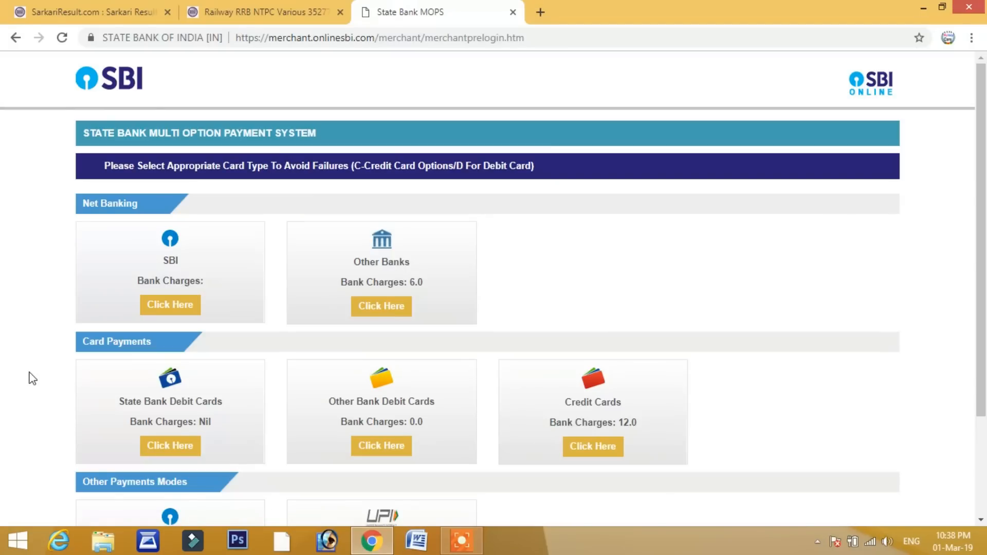
pyautogui.scroll(-1, 176, 446)
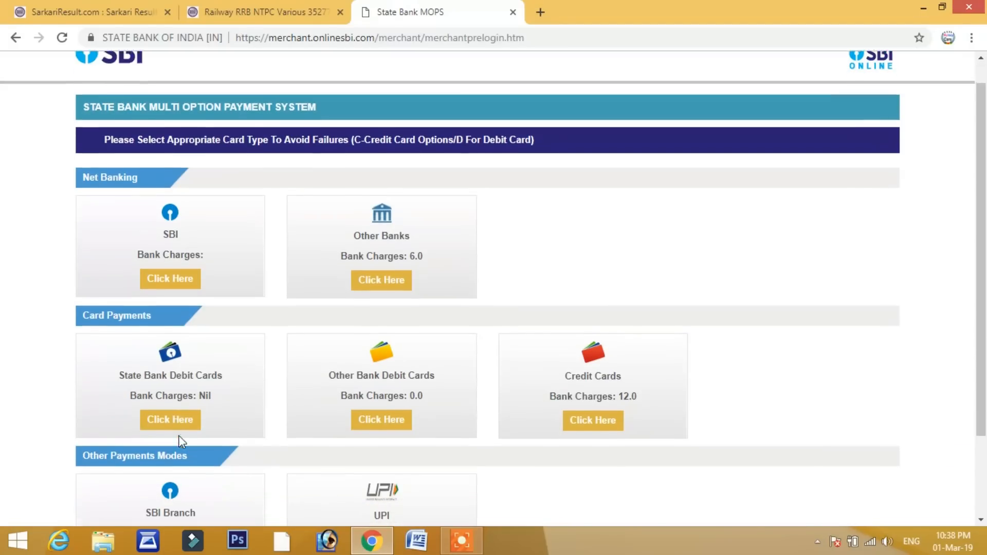
pyautogui.click(174, 375)
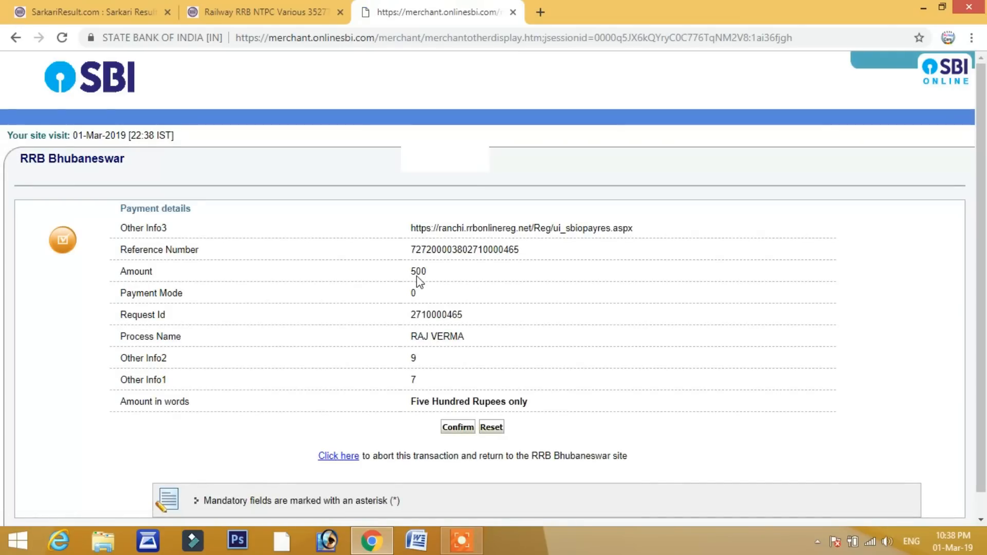
pyautogui.click(460, 429)
pyautogui.scroll(-1, 455, 346)
pyautogui.click(462, 404)
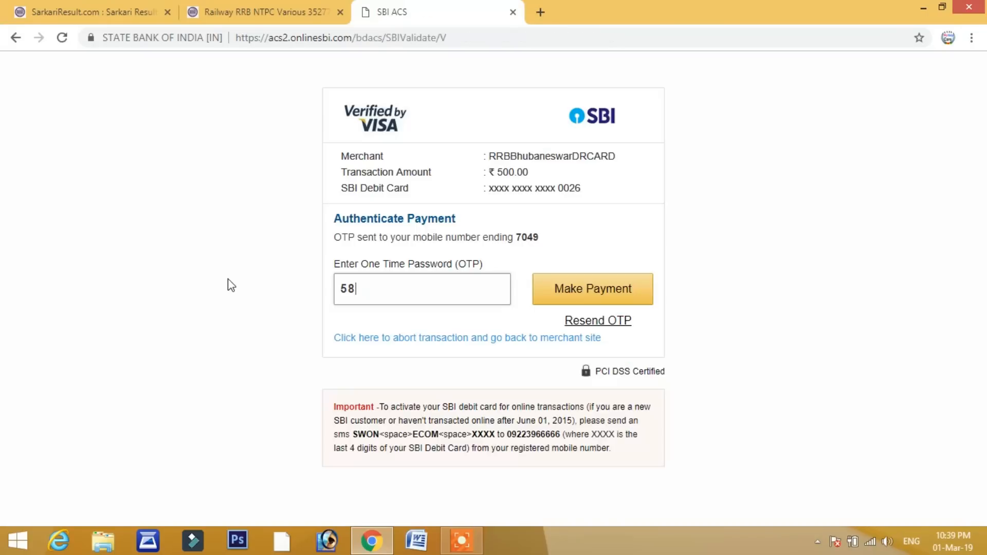
# Step: Enter the one-time password and authorise the ₹500.00 debit-card payment
pyautogui.click(580, 290)
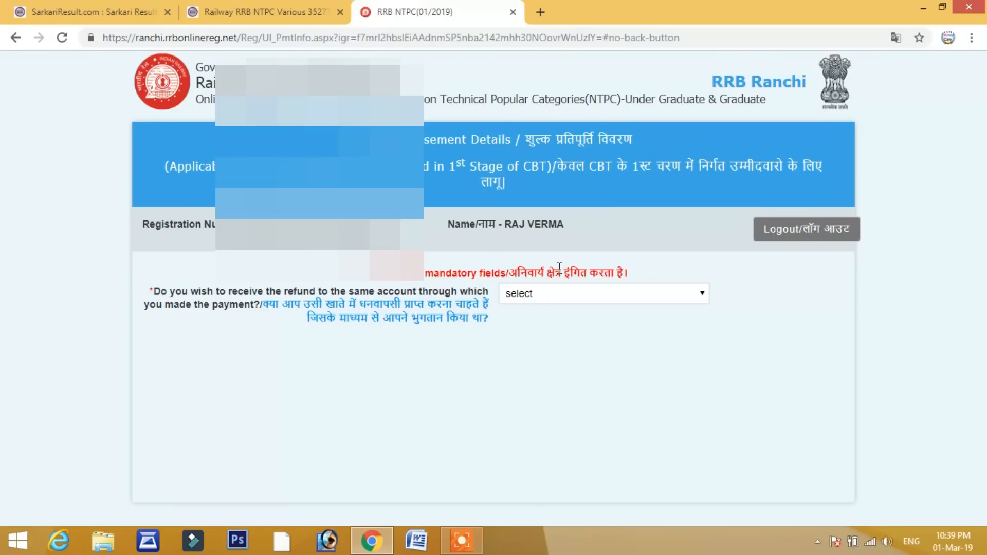
# Step: Set the refund-to-same-account answer to Yes and continue to Application Part II
pyautogui.click(558, 298)
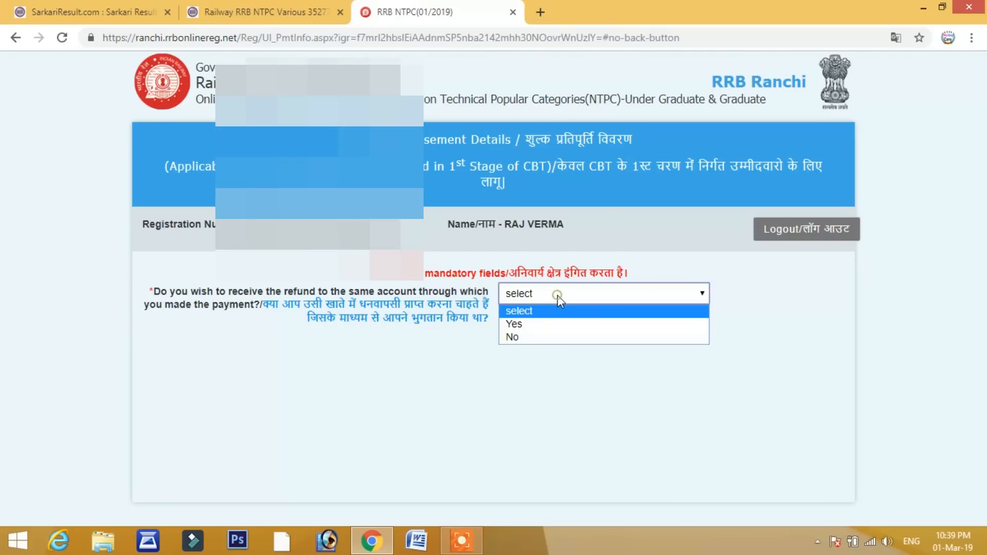
pyautogui.click(541, 337)
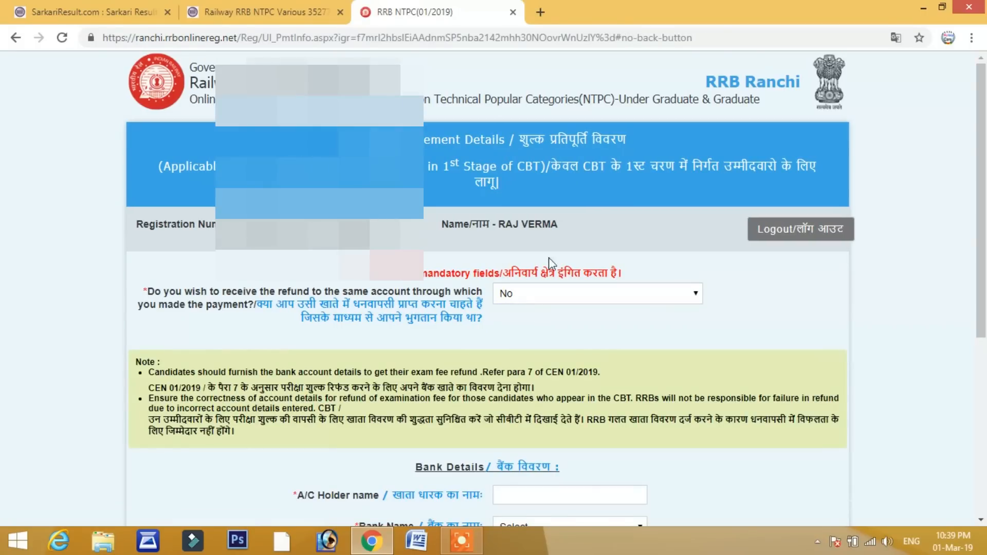
pyautogui.scroll(-4, 419, 345)
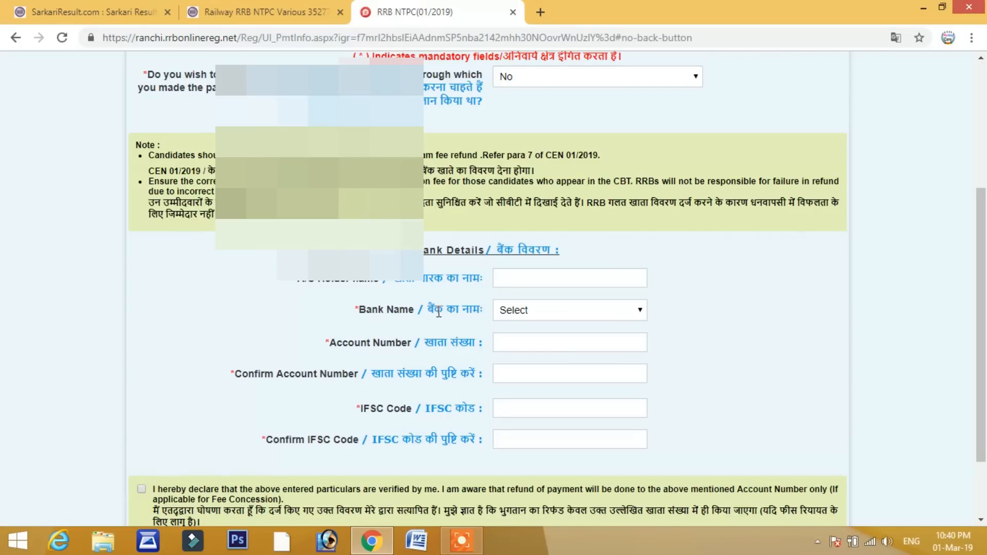
pyautogui.scroll(-1, 411, 392)
pyautogui.scroll(2, 500, 303)
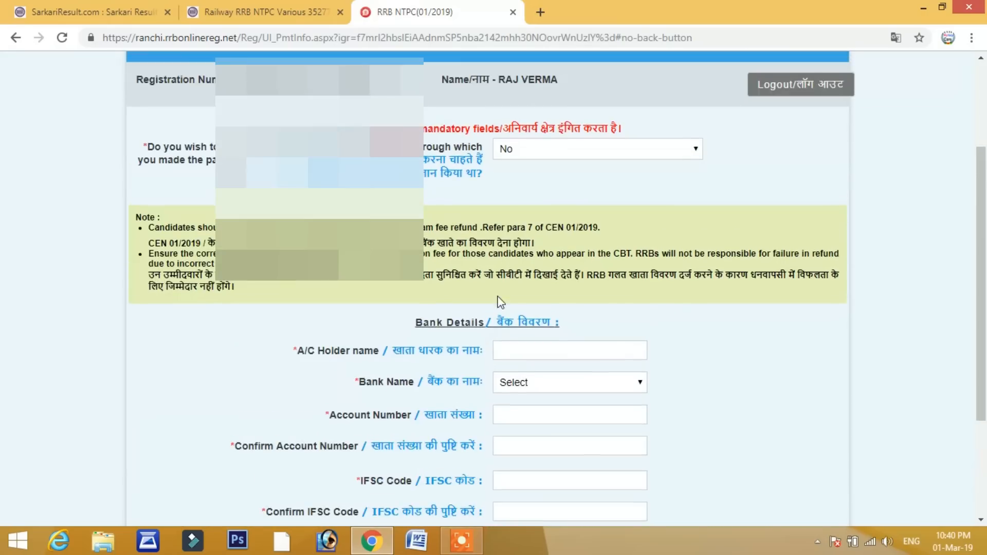
pyautogui.click(534, 157)
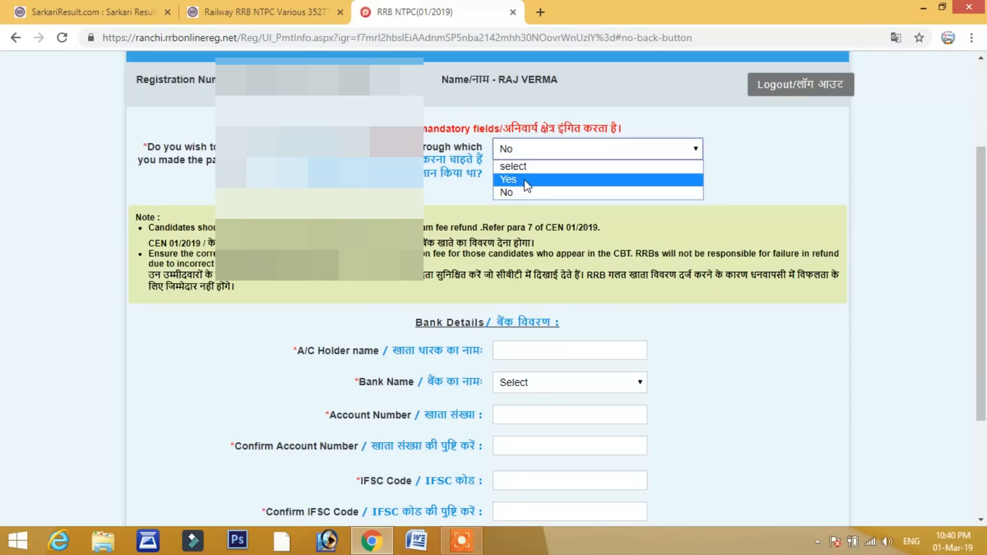
pyautogui.click(525, 180)
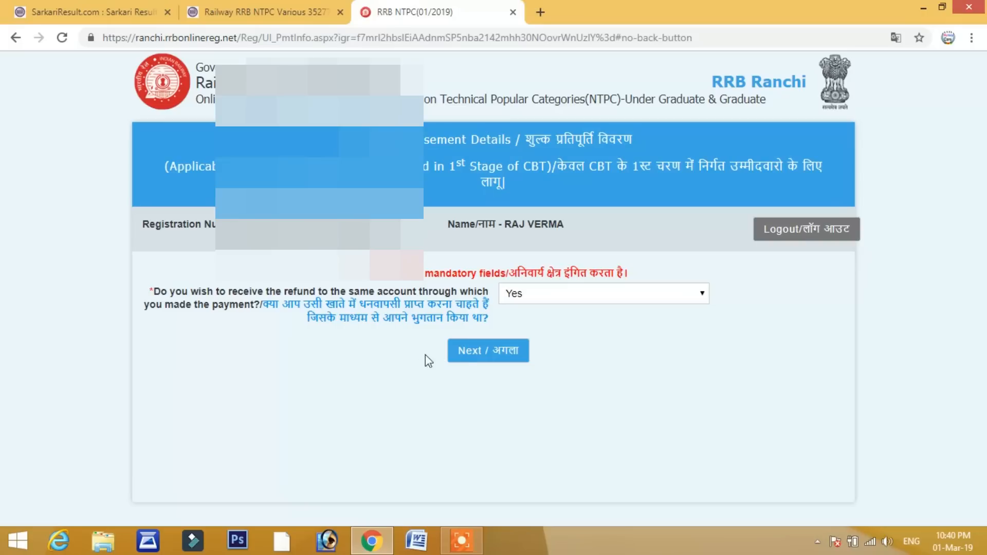
pyautogui.click(473, 352)
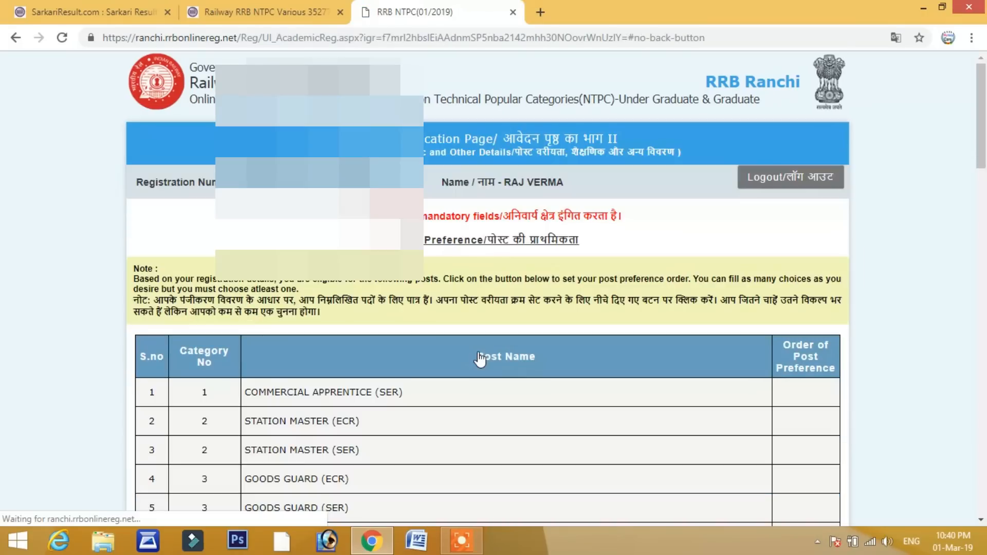
pyautogui.scroll(-1, 399, 290)
pyautogui.scroll(-1, 679, 249)
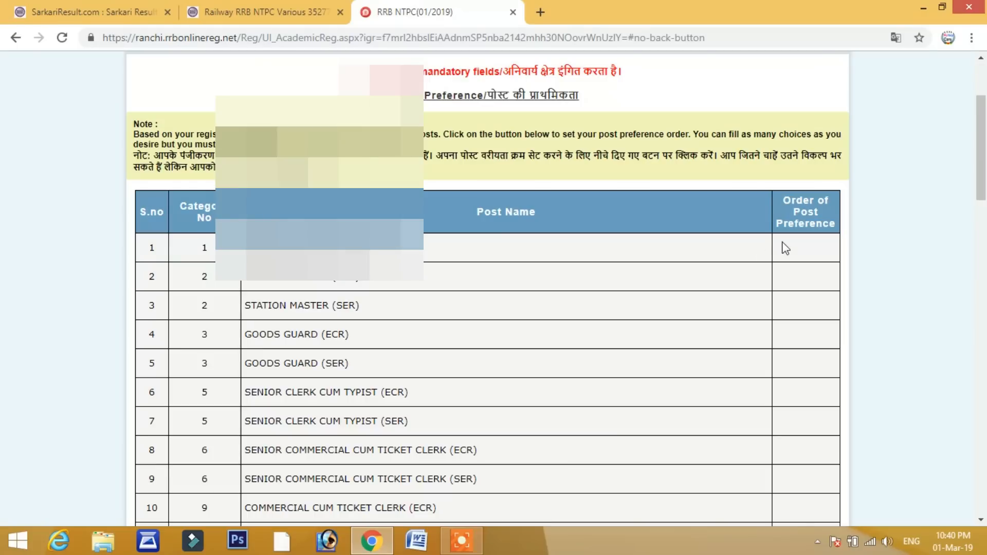
pyautogui.scroll(-5, 546, 273)
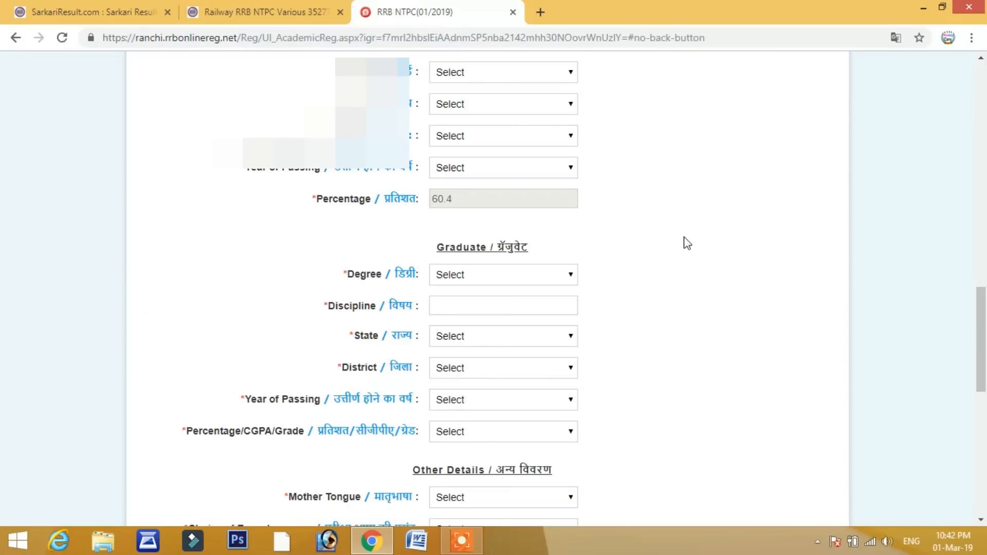
pyautogui.scroll(10, 617, 412)
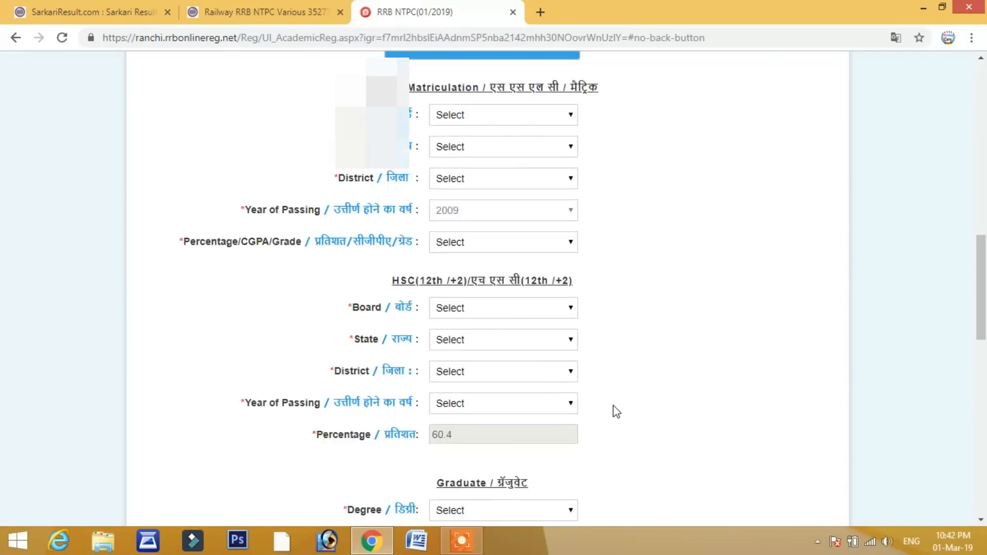
pyautogui.scroll(1, 679, 366)
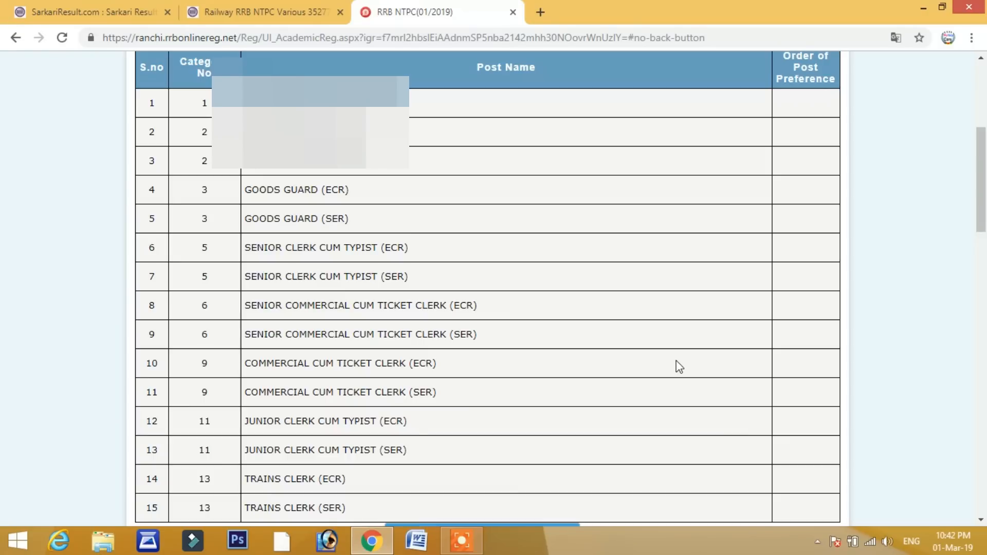
pyautogui.scroll(4, 677, 361)
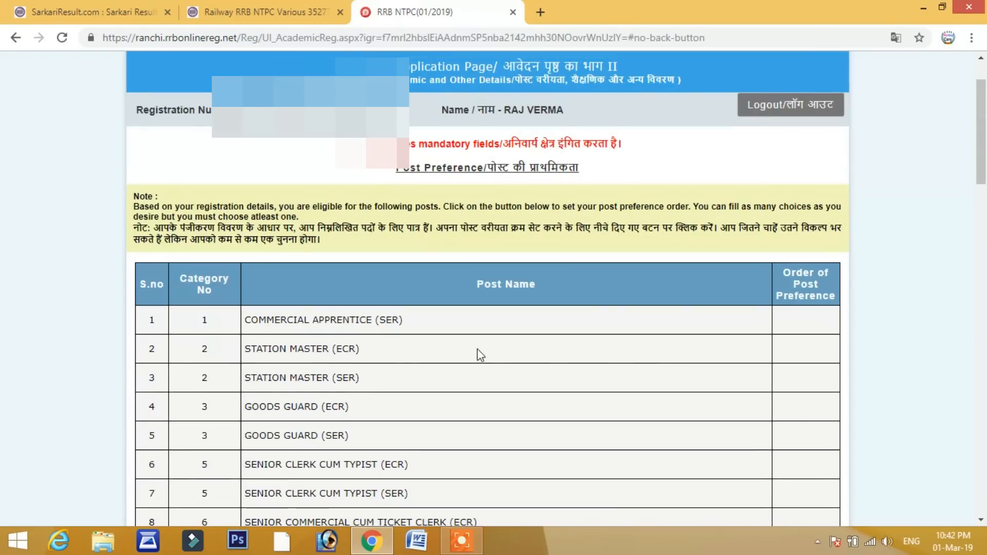
pyautogui.scroll(-1, 381, 334)
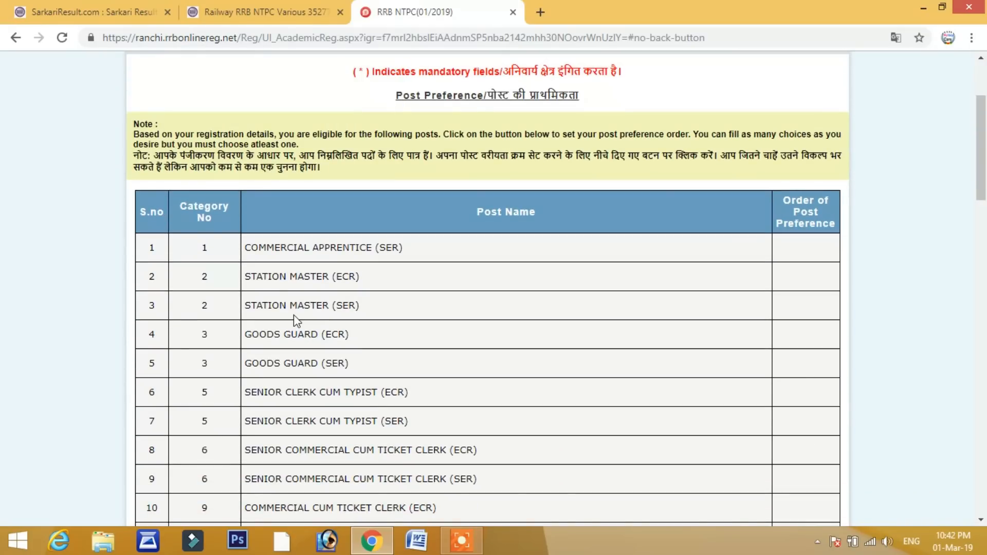
pyautogui.scroll(-1, 277, 292)
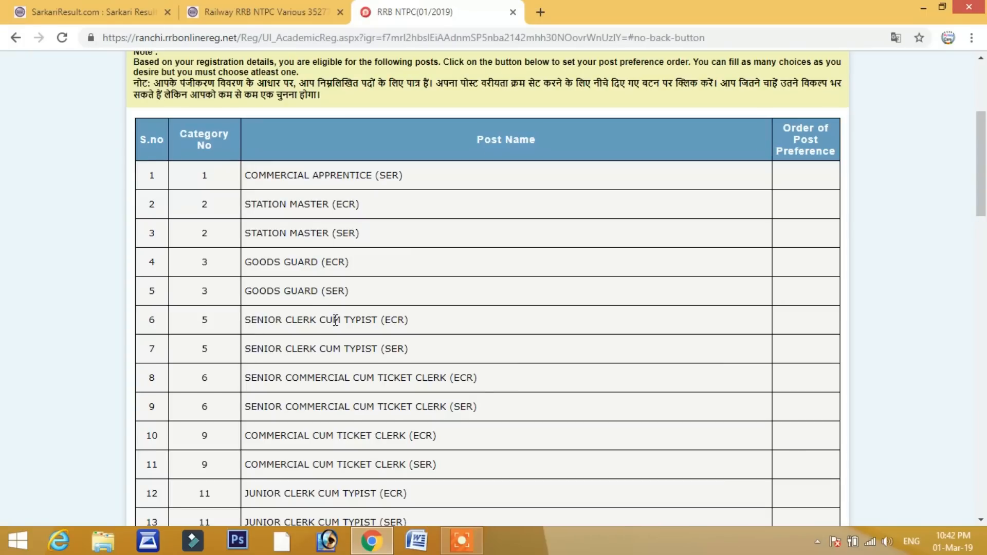
pyautogui.scroll(-2, 263, 338)
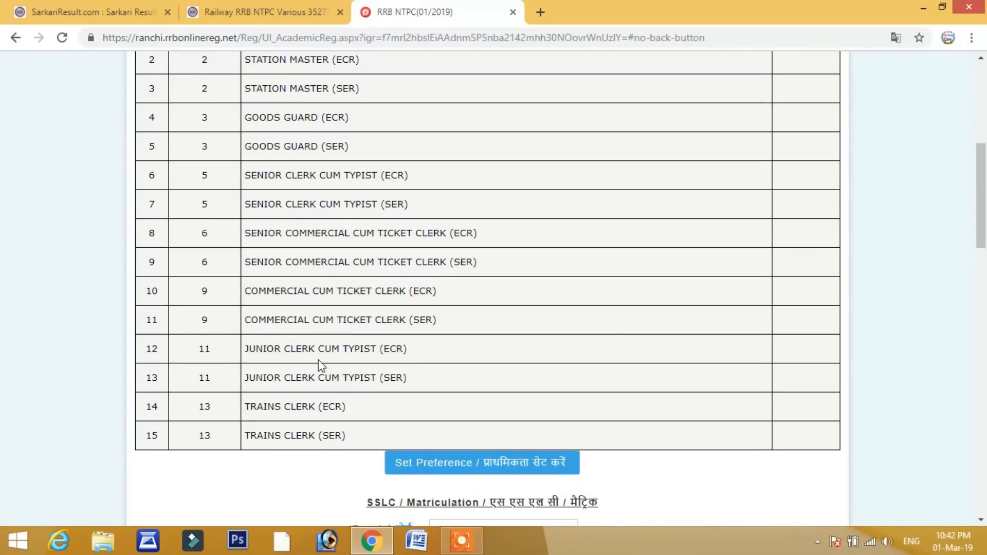
pyautogui.scroll(2, 319, 363)
pyautogui.scroll(-2, 324, 355)
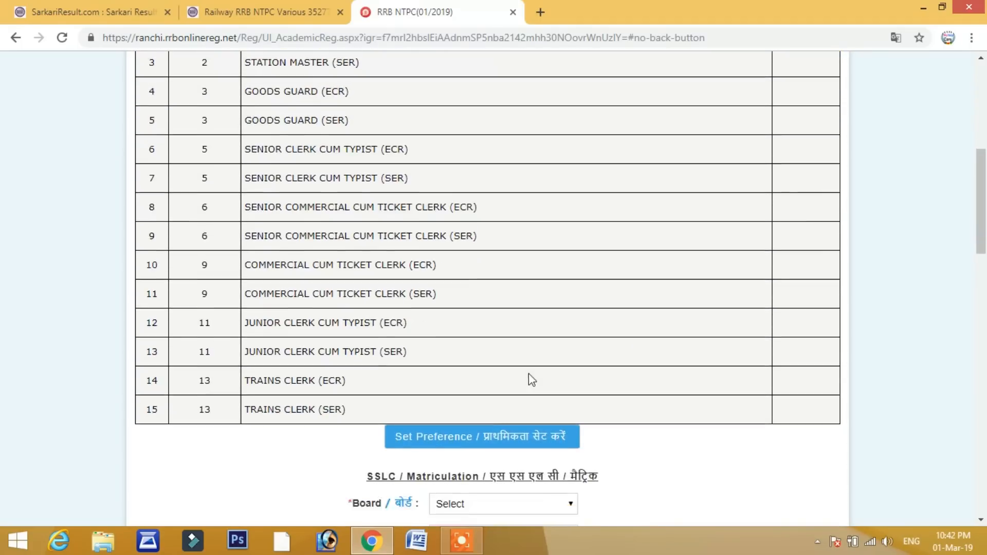
pyautogui.scroll(-1, 531, 381)
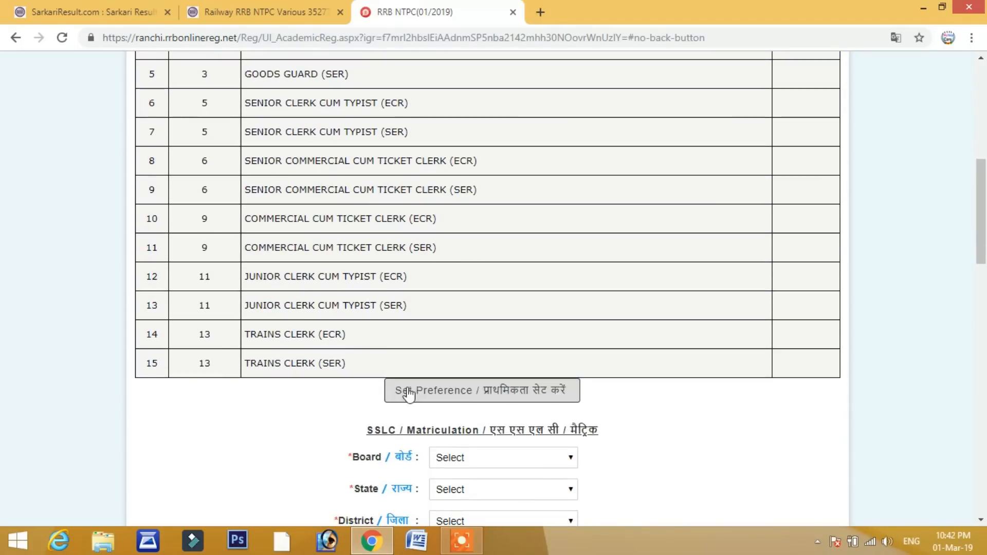
# Step: Rank Station Master (ECR) 1 through Commercial Apprentice (SER) 5 in the preference dialog
pyautogui.click(476, 397)
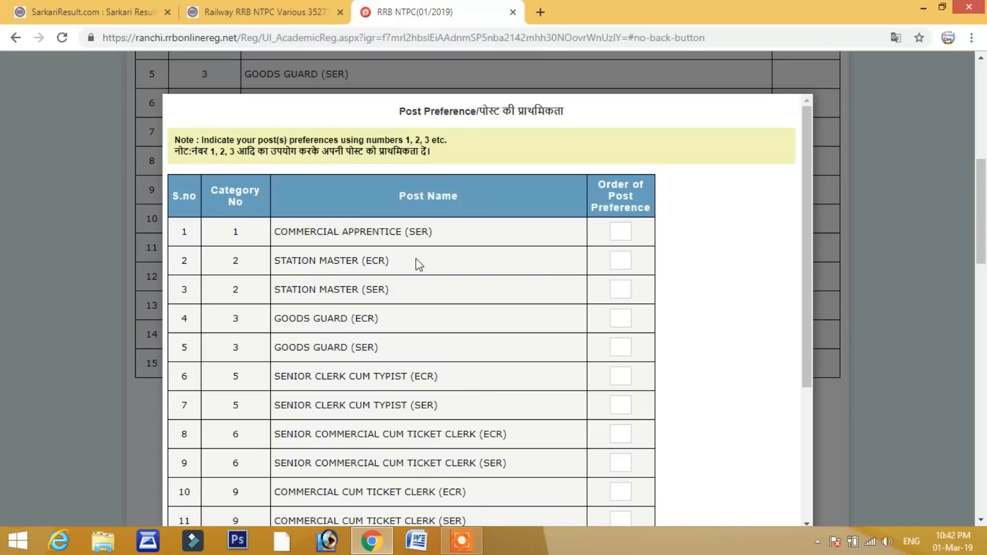
pyautogui.click(623, 258)
pyautogui.click(621, 288)
pyautogui.click(622, 320)
pyautogui.click(622, 347)
pyautogui.scroll(-3, 628, 360)
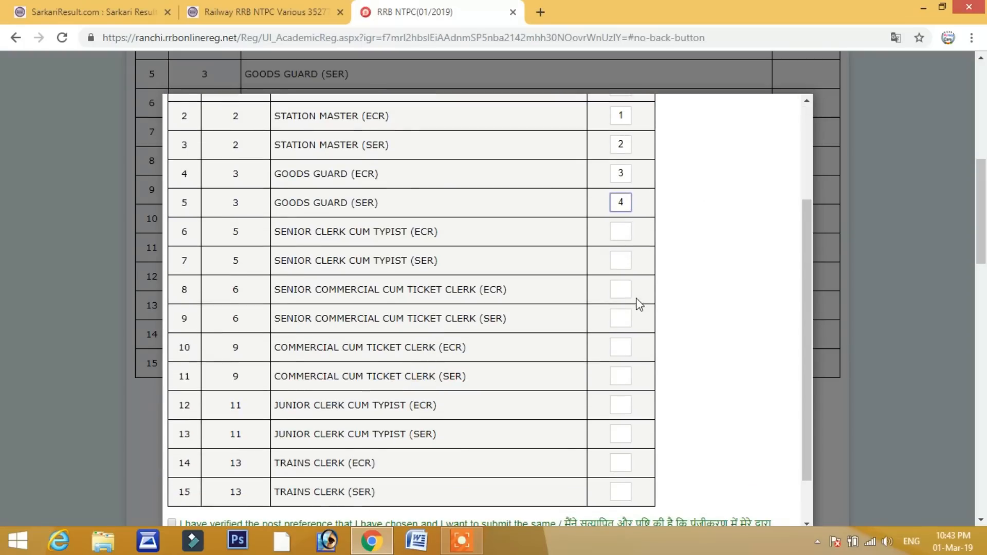
pyautogui.scroll(-1, 615, 267)
pyautogui.scroll(3, 377, 363)
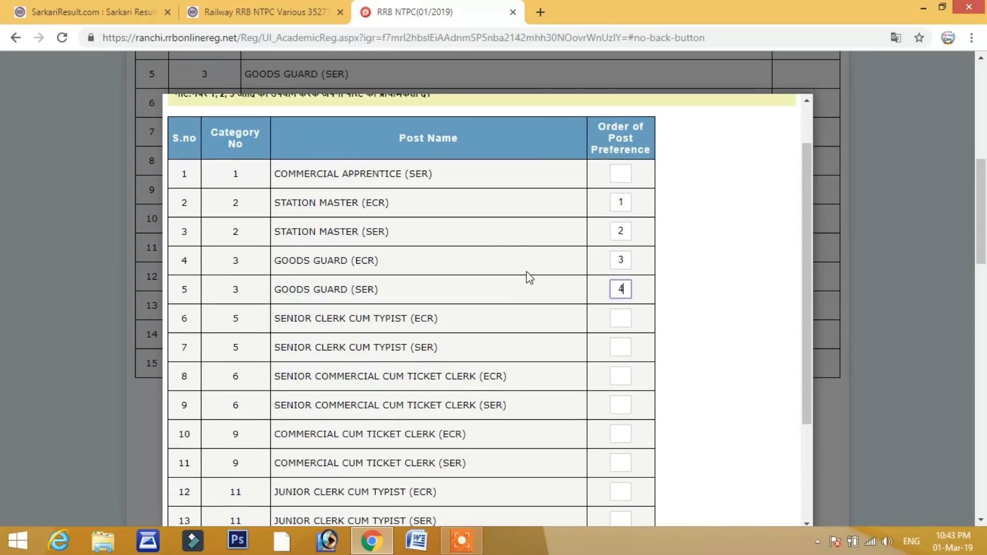
pyautogui.click(621, 175)
pyautogui.write('5')
# Step: Rank Senior Clerk cum Typist (ECR, SER) 6 and 7, and Senior Commercial cum Ticket Clerk posts from 8
pyautogui.scroll(-1, 649, 308)
pyautogui.click(618, 245)
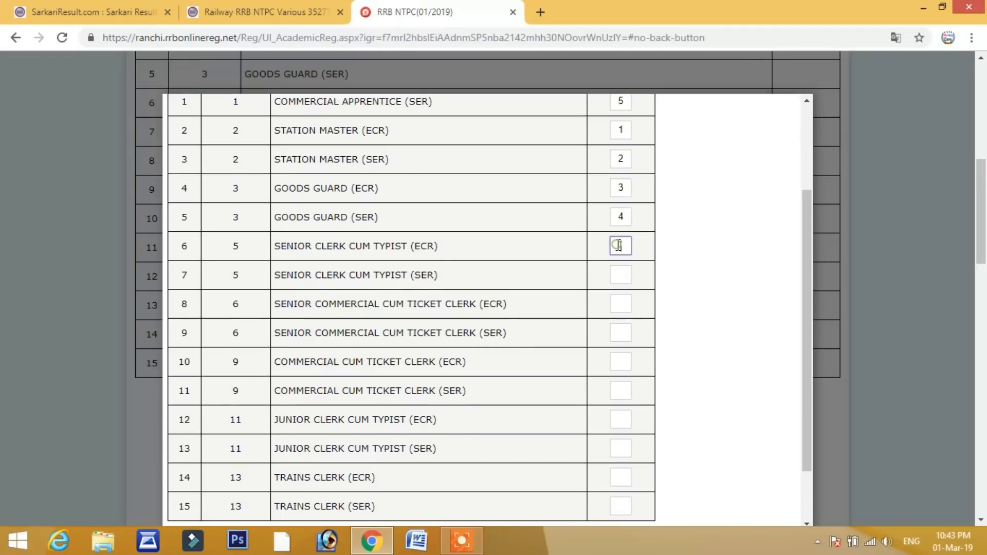
pyautogui.write('6')
pyautogui.click(618, 280)
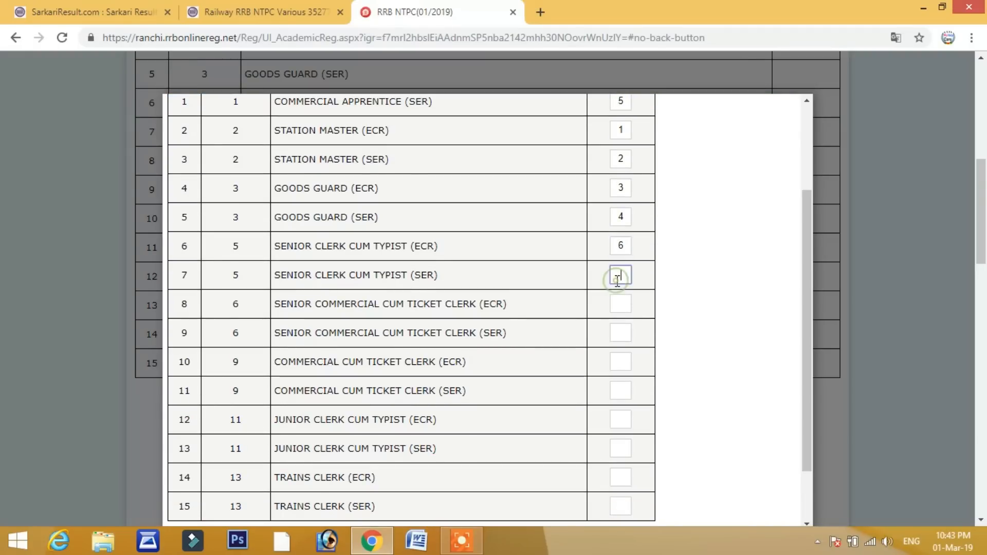
pyautogui.write('7')
pyautogui.click(624, 304)
pyautogui.write('8')
pyautogui.click(622, 332)
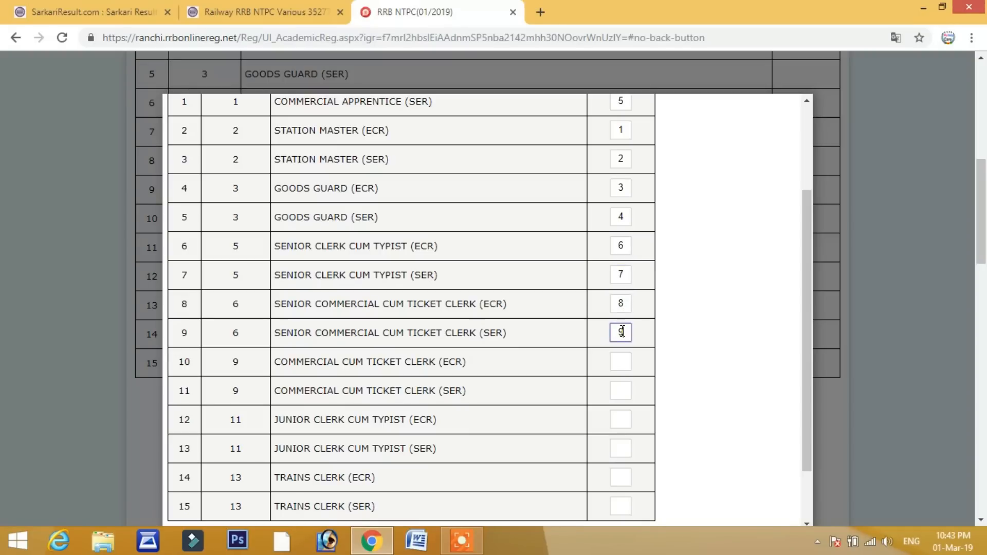
# Step: Rank Commercial cum Ticket Clerk, Junior Clerk cum Typist (12 for ECR) and Trains Clerk posts
pyautogui.scroll(-2, 633, 319)
pyautogui.click(621, 291)
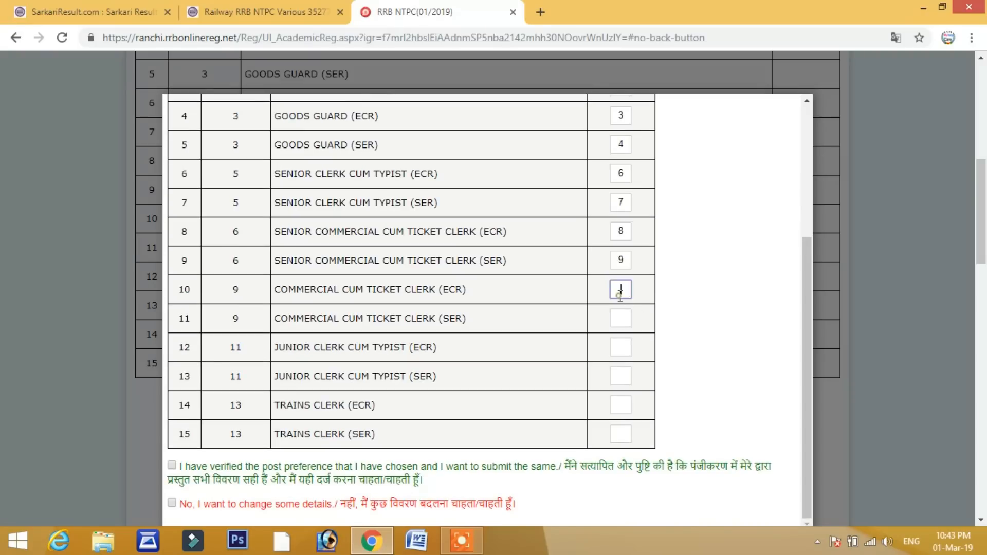
pyautogui.click(624, 318)
pyautogui.write('11')
pyautogui.click(620, 347)
pyautogui.write('12')
pyautogui.click(620, 375)
pyautogui.click(620, 405)
pyautogui.click(622, 430)
pyautogui.write('15')
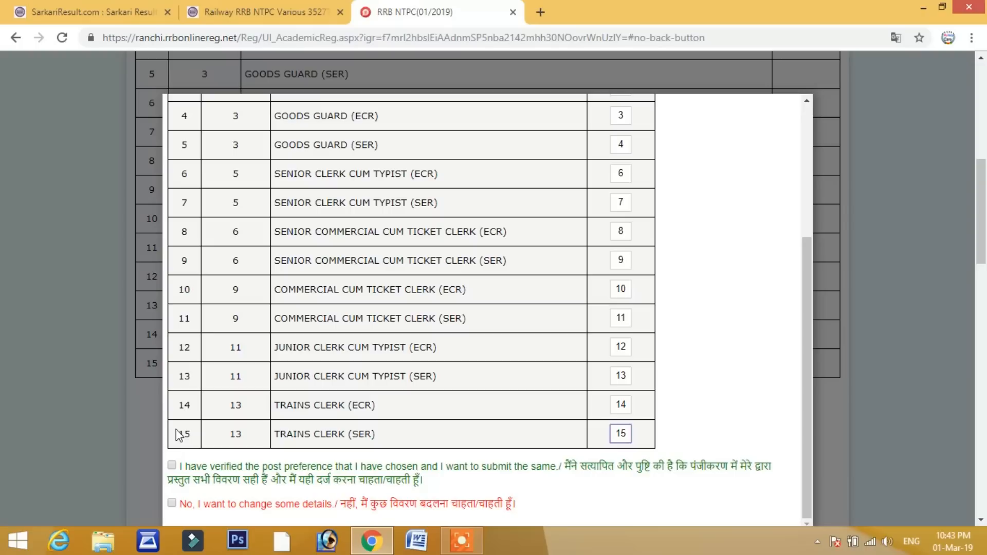
pyautogui.scroll(3, 247, 337)
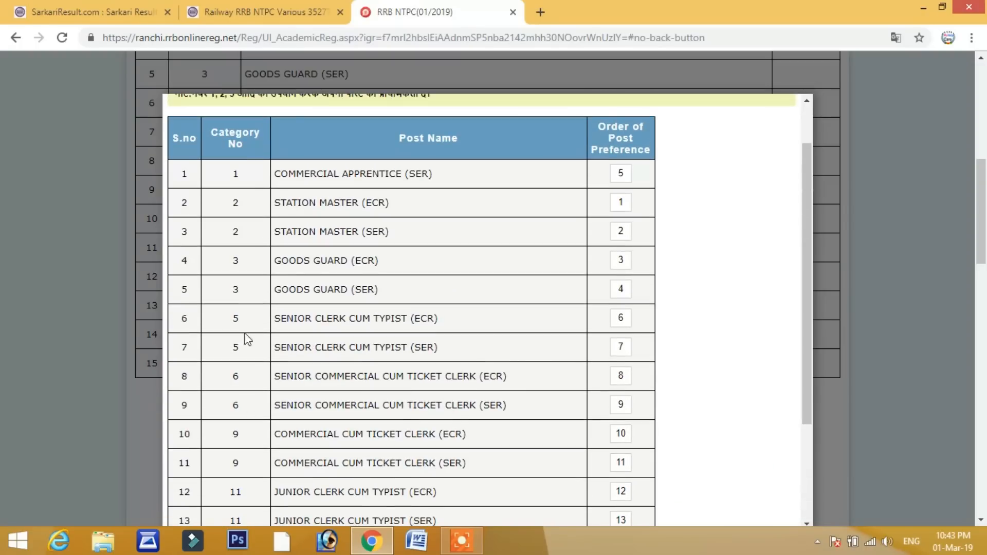
# Step: Tick 'I have verified the post preference' at the list's bottom and accept the order
pyautogui.scroll(-2, 238, 293)
pyautogui.scroll(2, 242, 287)
pyautogui.moveTo(808, 273); pyautogui.dragTo(804, 374)
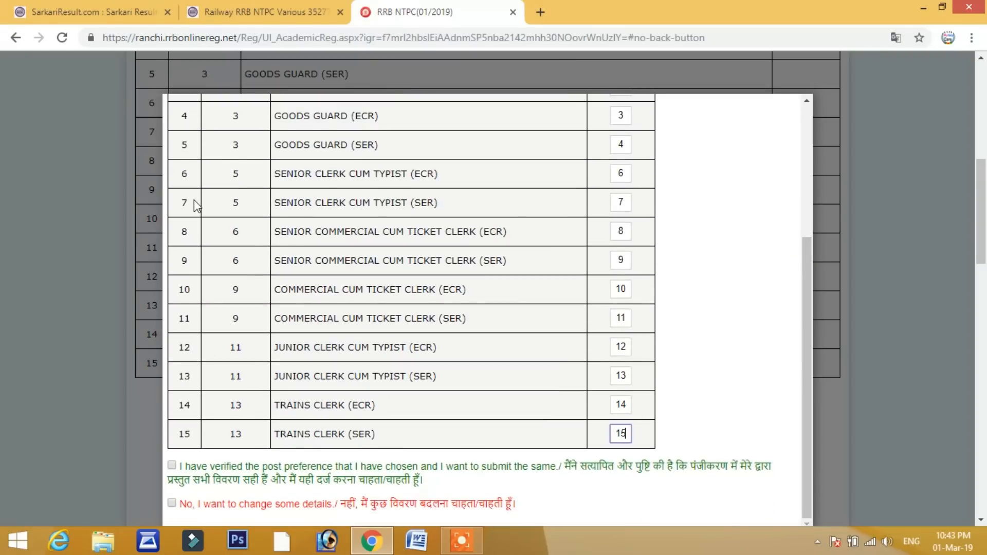
pyautogui.scroll(3, 419, 226)
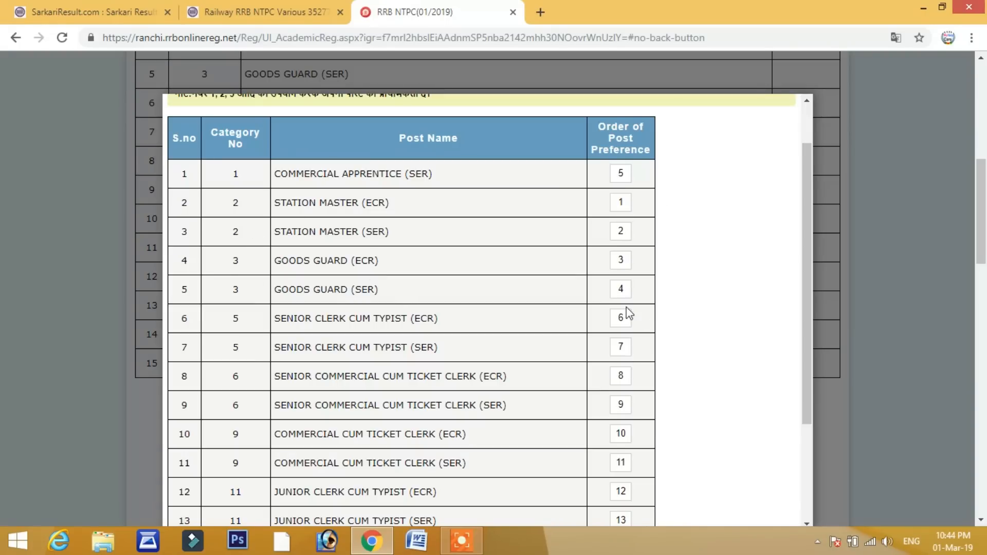
pyautogui.moveTo(807, 347); pyautogui.dragTo(807, 353)
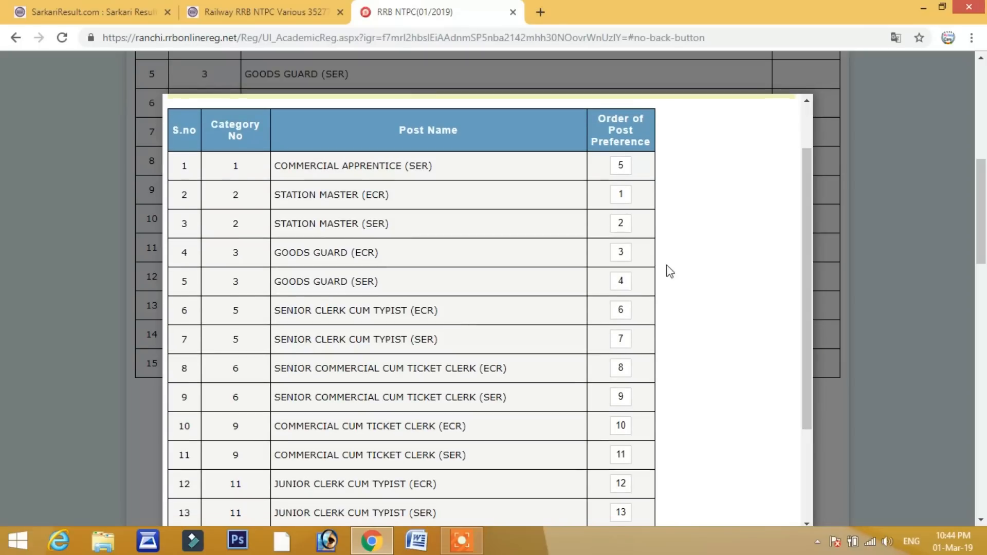
pyautogui.moveTo(805, 294); pyautogui.dragTo(798, 387)
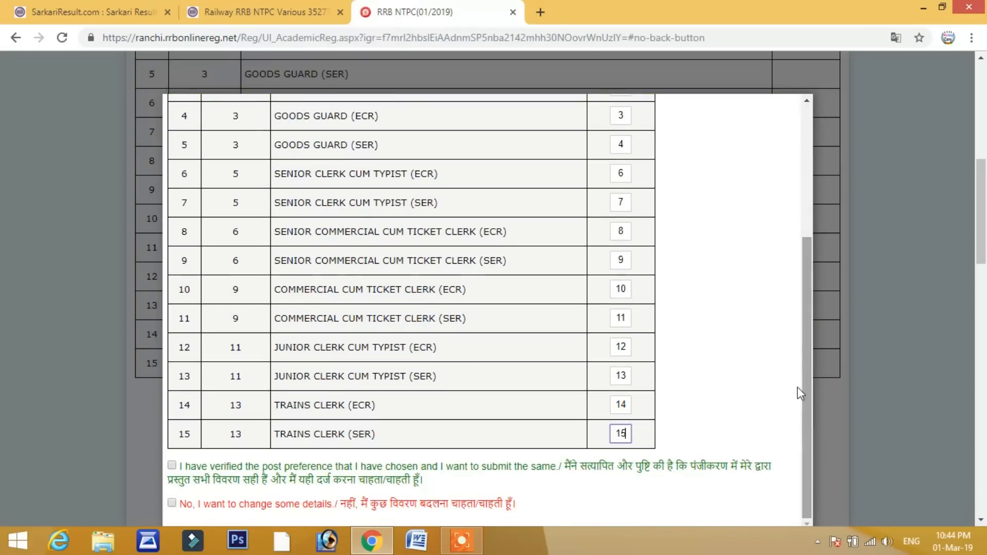
pyautogui.scroll(-1, 789, 319)
pyautogui.click(172, 466)
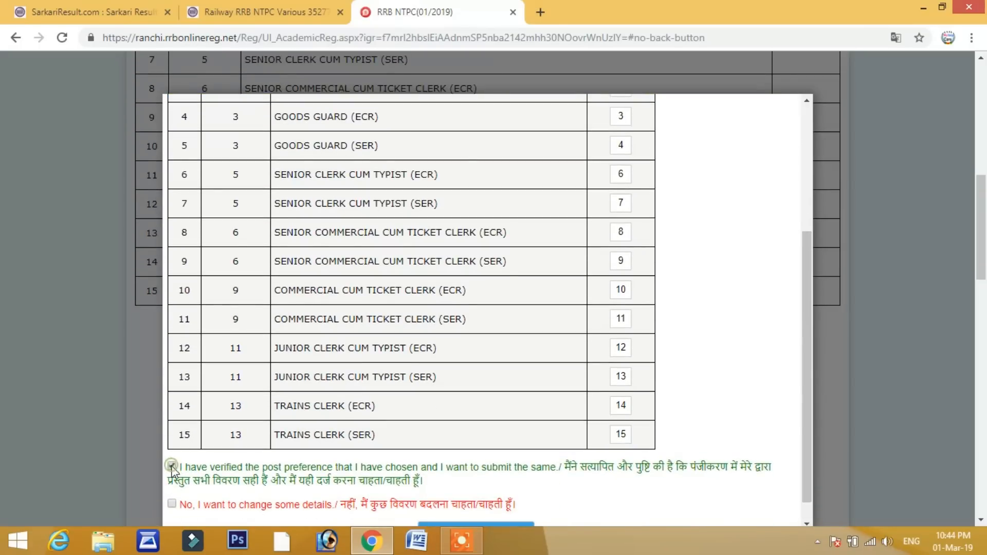
pyautogui.scroll(-2, 360, 453)
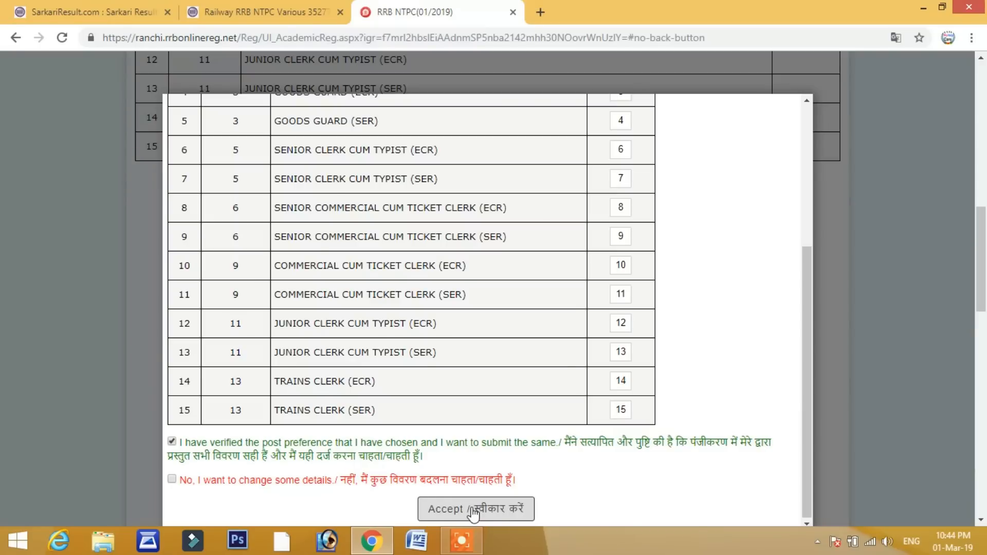
pyautogui.click(473, 512)
# Step: Set the SSLC board to State Board, state to Jharkhand and district to Dhanbad
pyautogui.scroll(4, 679, 280)
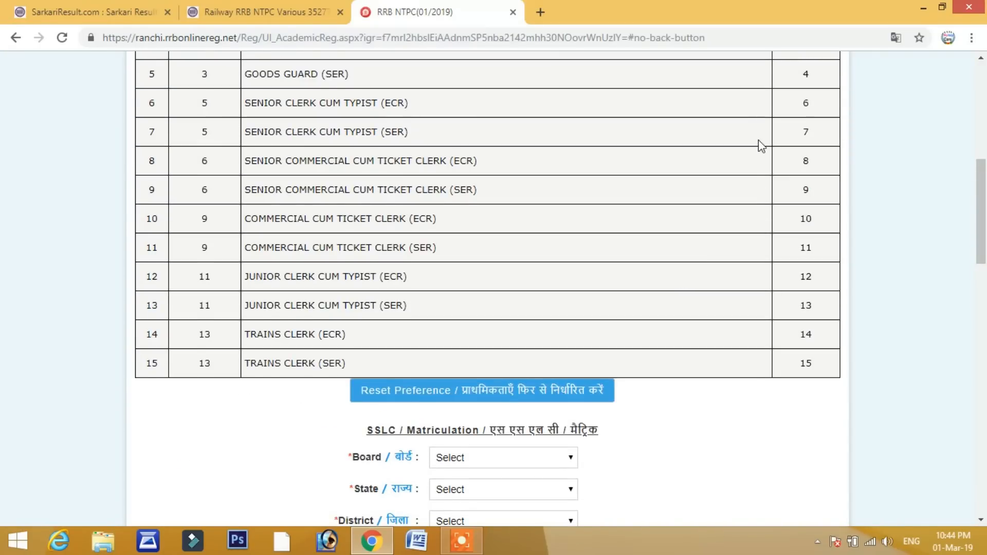
pyautogui.scroll(4, 771, 170)
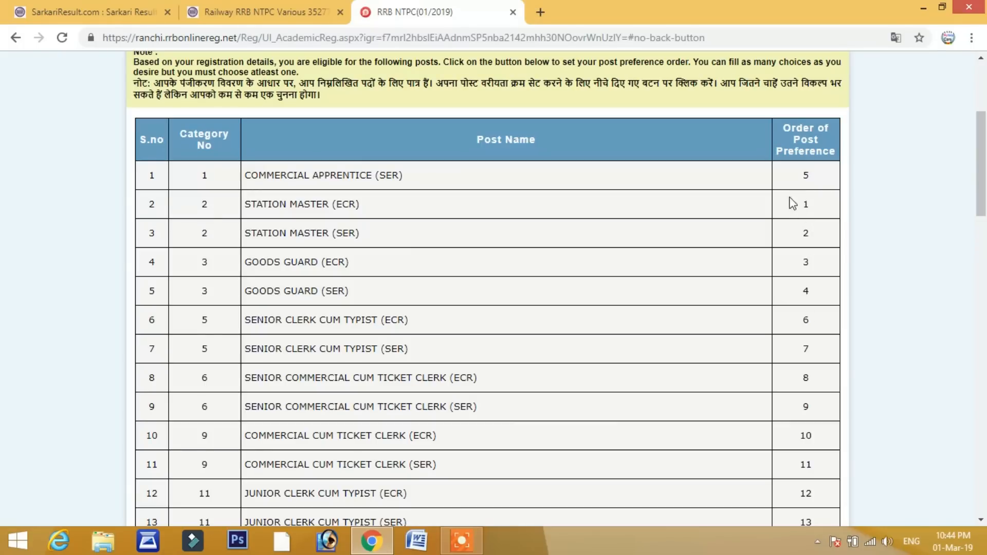
pyautogui.scroll(-7, 818, 236)
pyautogui.scroll(-1, 403, 298)
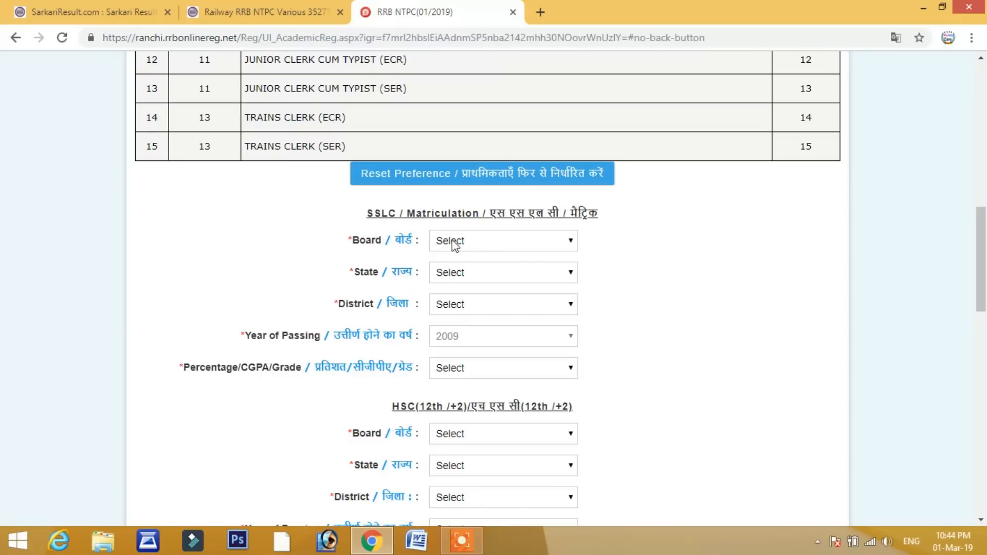
pyautogui.click(471, 240)
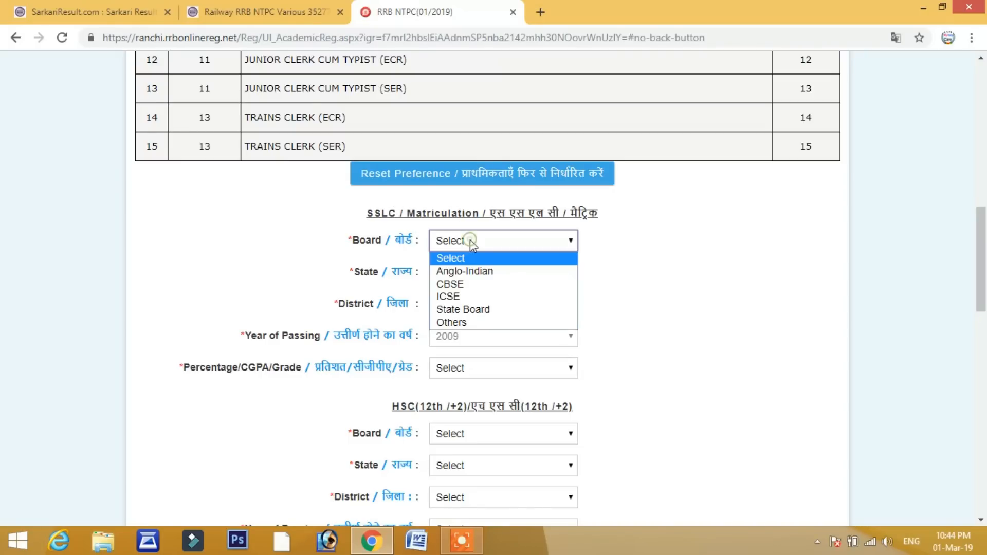
pyautogui.click(472, 309)
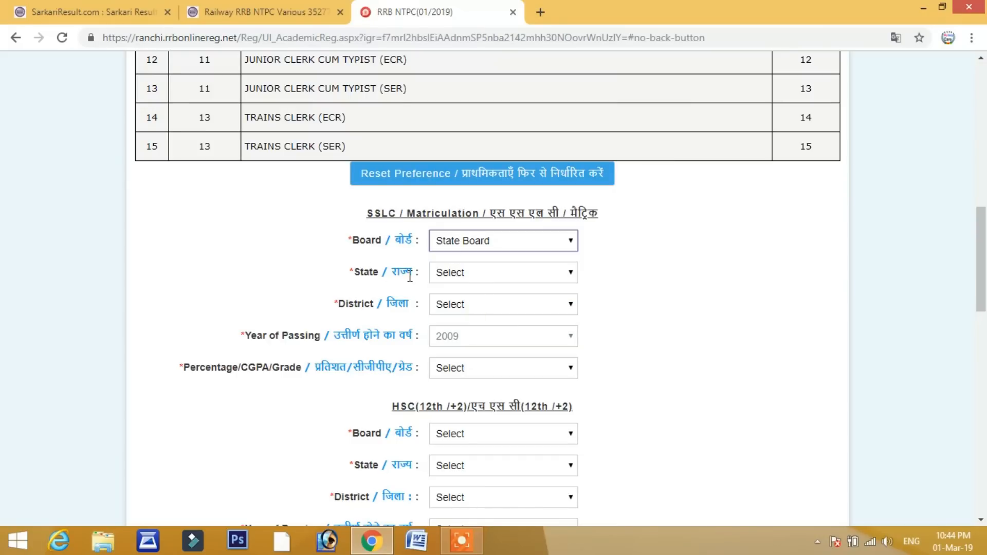
pyautogui.click(469, 279)
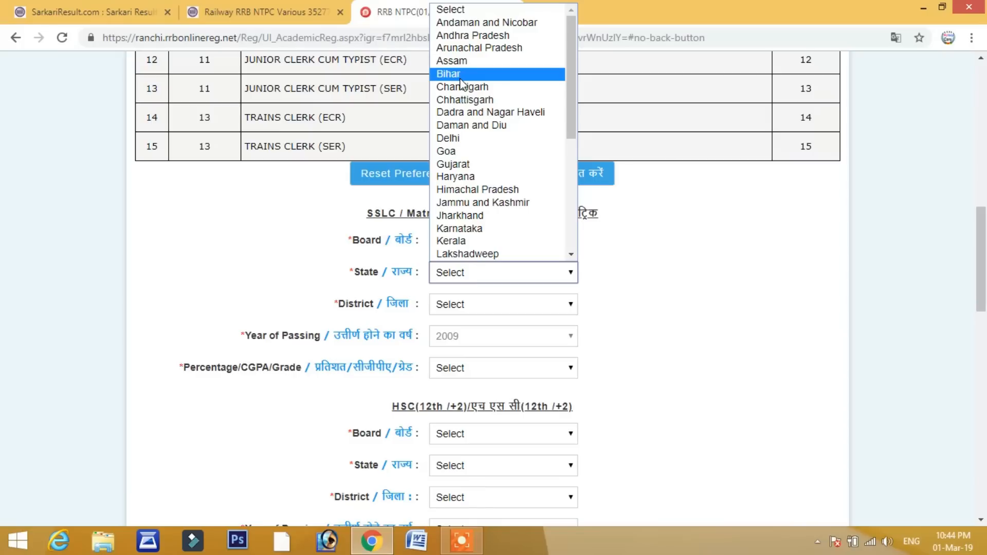
pyautogui.click(474, 216)
pyautogui.click(458, 308)
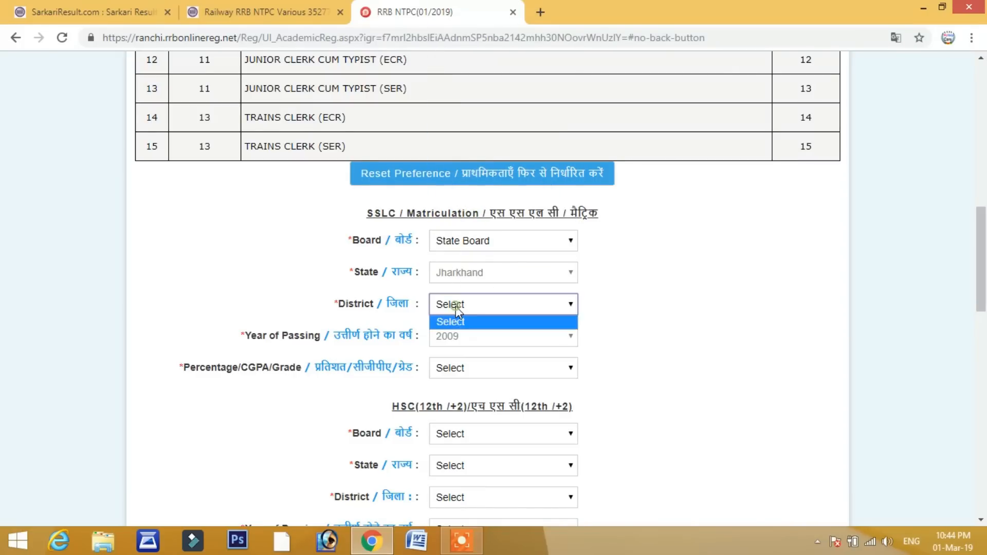
pyautogui.click(459, 308)
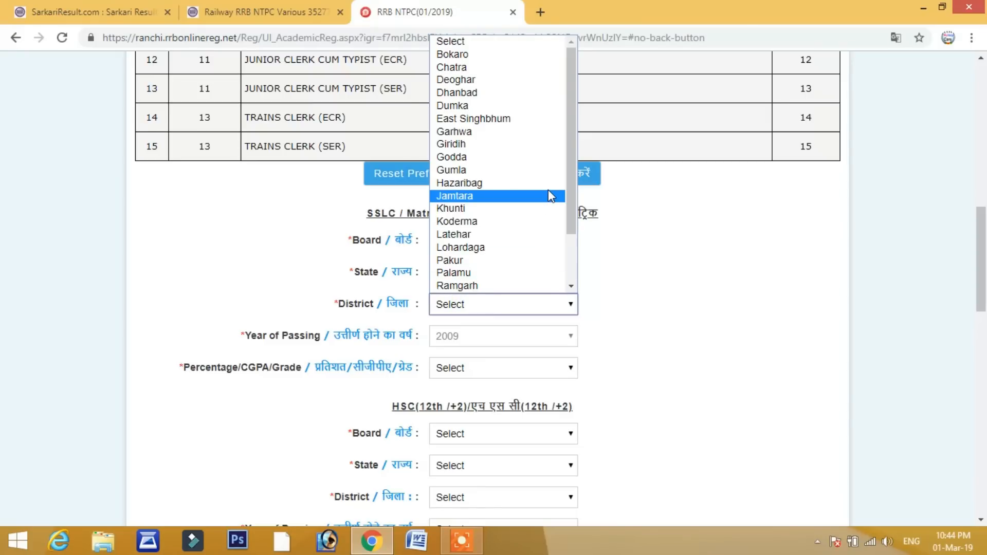
pyautogui.press('d')
pyautogui.click(512, 94)
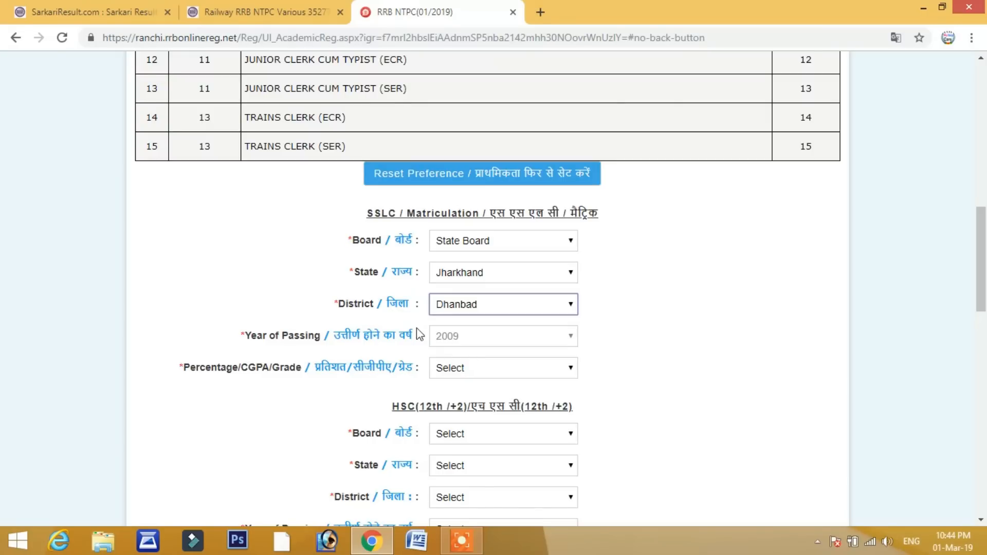
# Step: Set the SSLC marks type to Percentage and enter 75.4
pyautogui.scroll(-1, 421, 334)
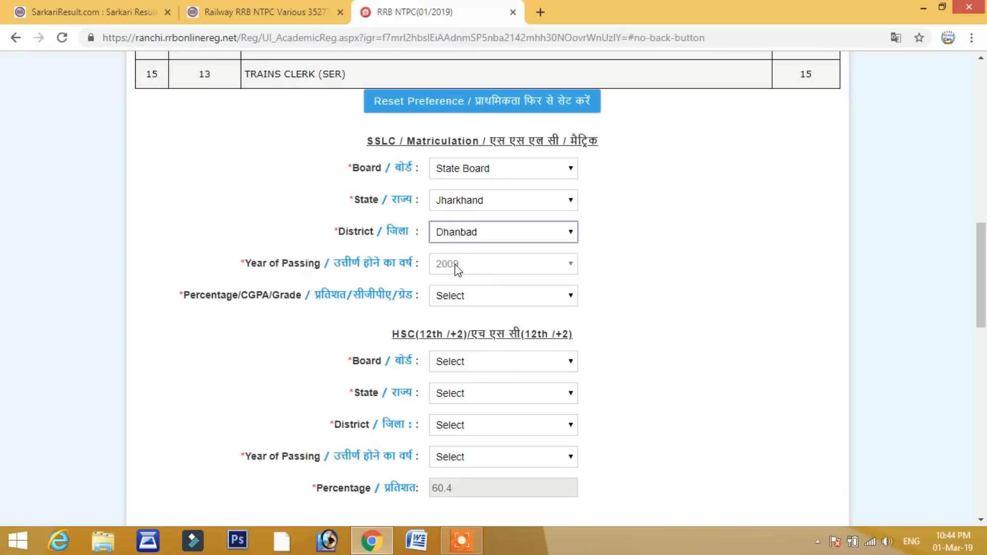
pyautogui.click(463, 295)
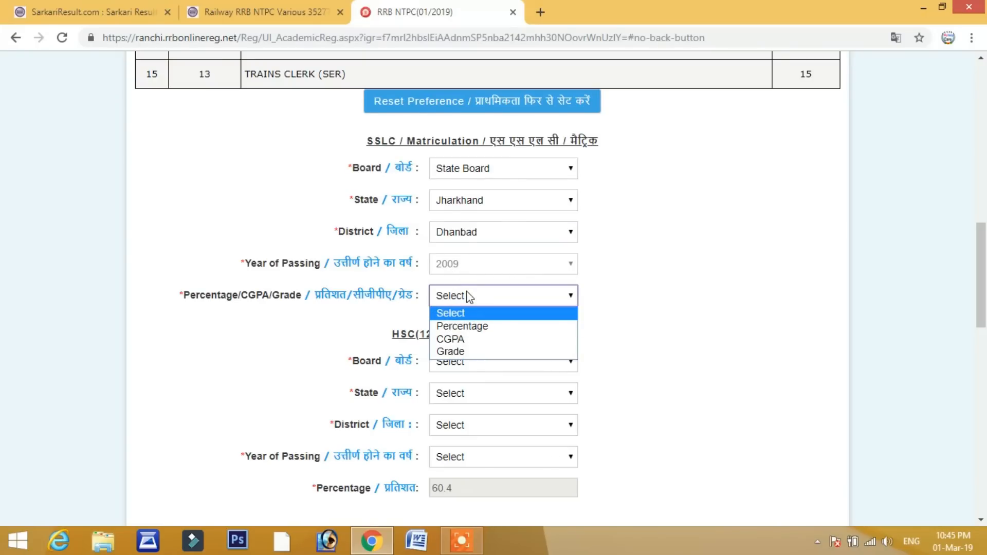
pyautogui.click(468, 353)
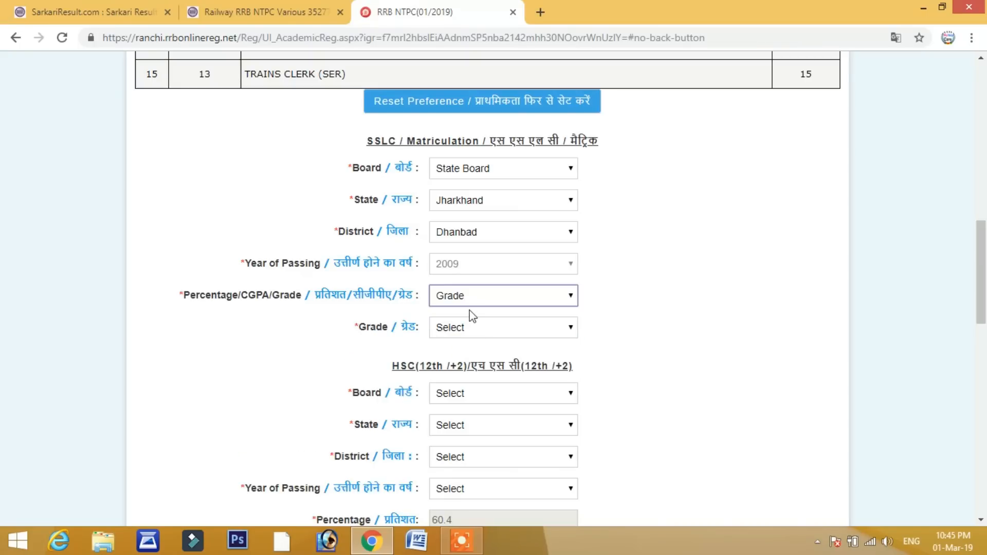
pyautogui.click(481, 329)
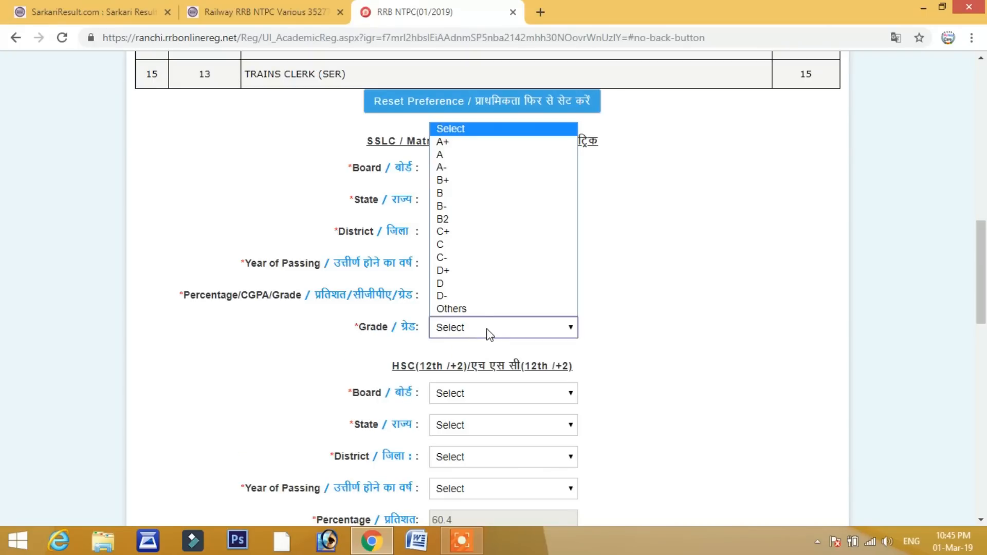
pyautogui.click(485, 329)
pyautogui.click(306, 324)
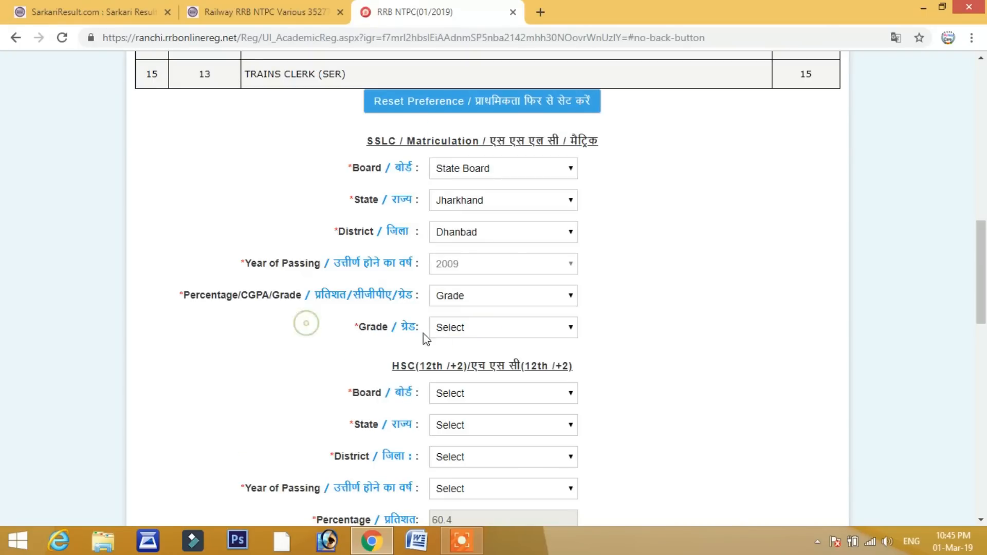
pyautogui.click(467, 296)
pyautogui.click(465, 326)
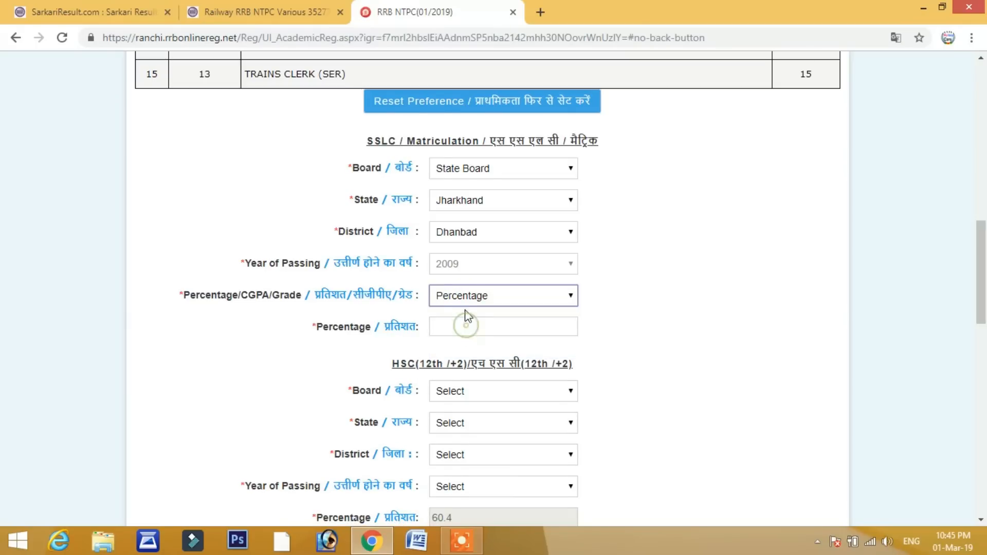
pyautogui.click(451, 327)
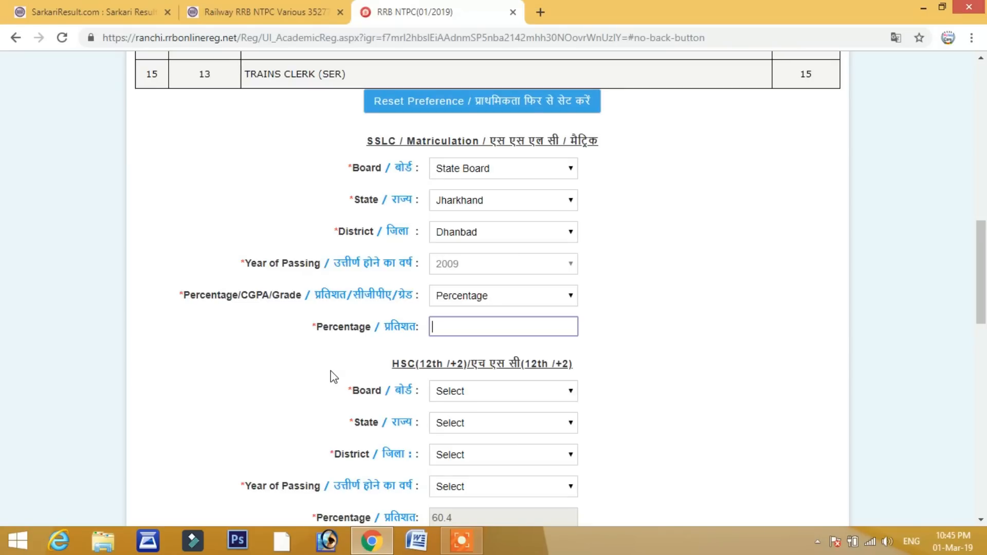
pyautogui.write('75')
pyautogui.write('04')
pyautogui.press('BackSpace')
pyautogui.press('BackSpace')
pyautogui.write('.4')
pyautogui.scroll(-3, 332, 377)
# Step: Set the HSC board to State Board, state to Jharkhand and district to Dhanbad
pyautogui.click(354, 210)
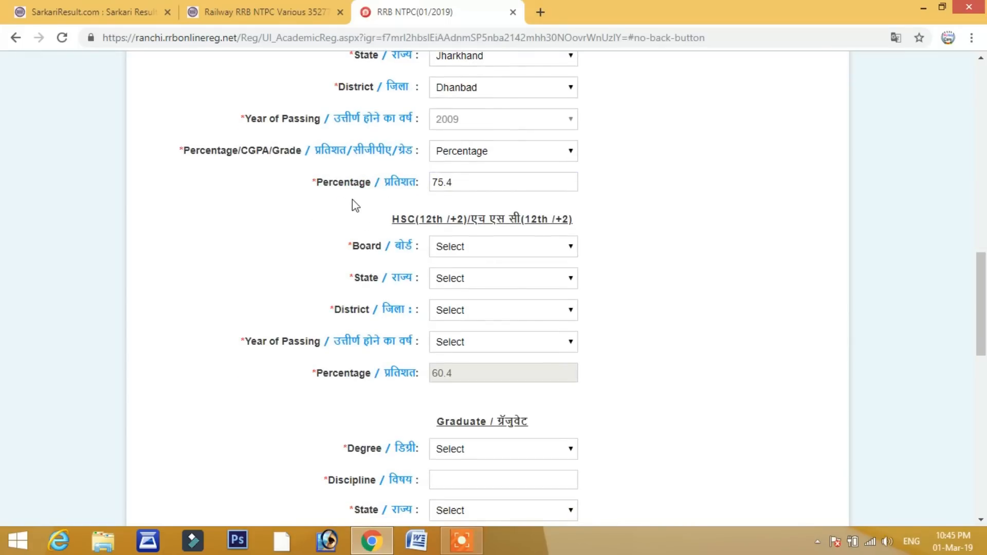
pyautogui.click(482, 246)
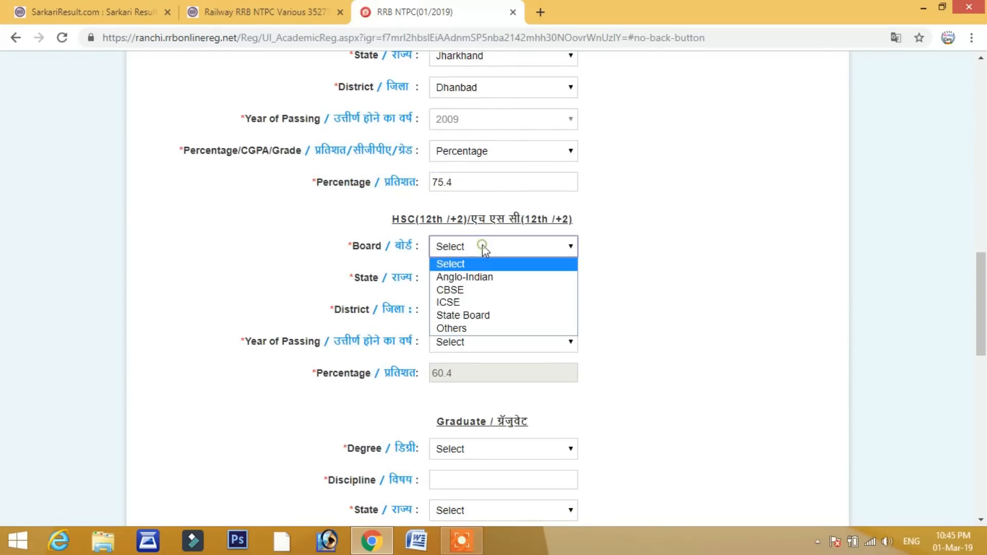
pyautogui.click(465, 316)
pyautogui.click(474, 278)
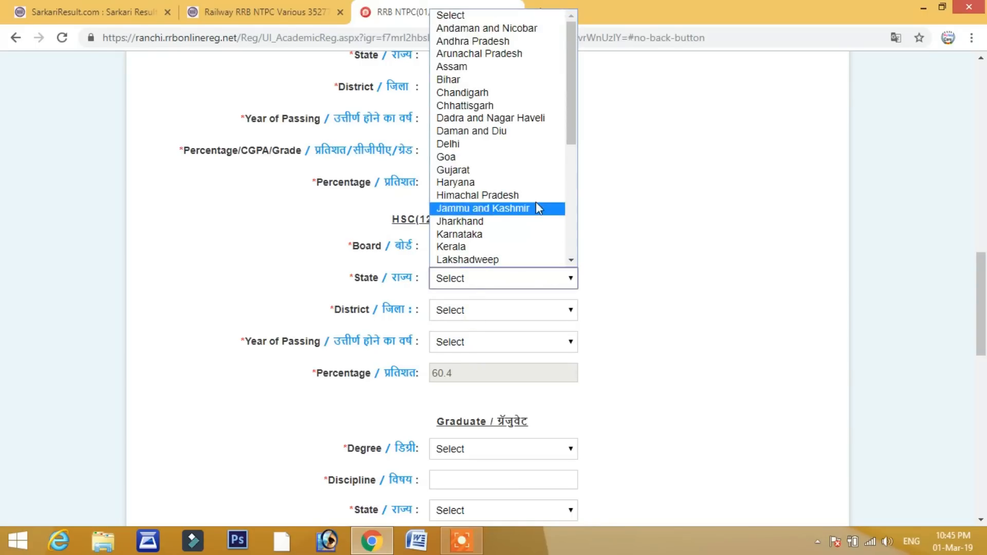
pyautogui.click(510, 222)
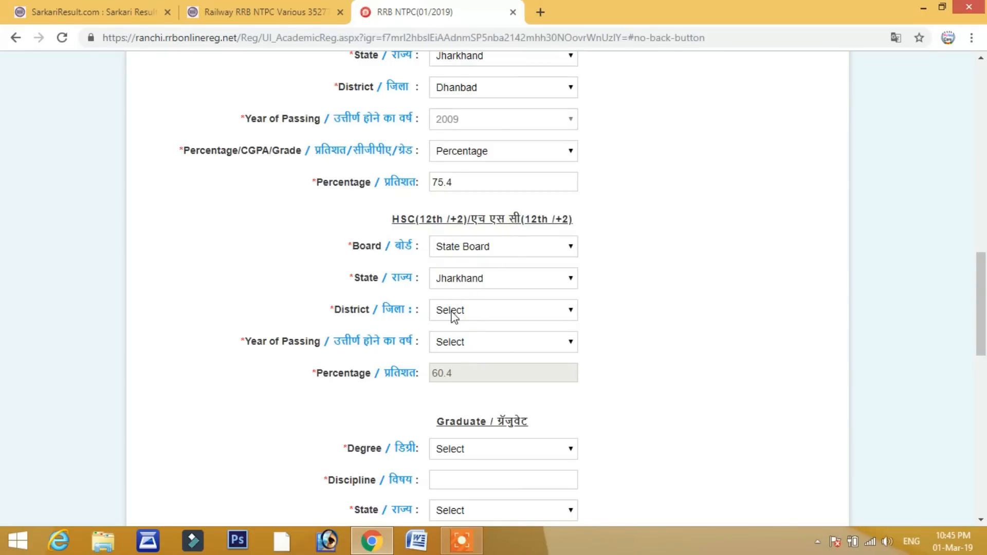
pyautogui.click(452, 314)
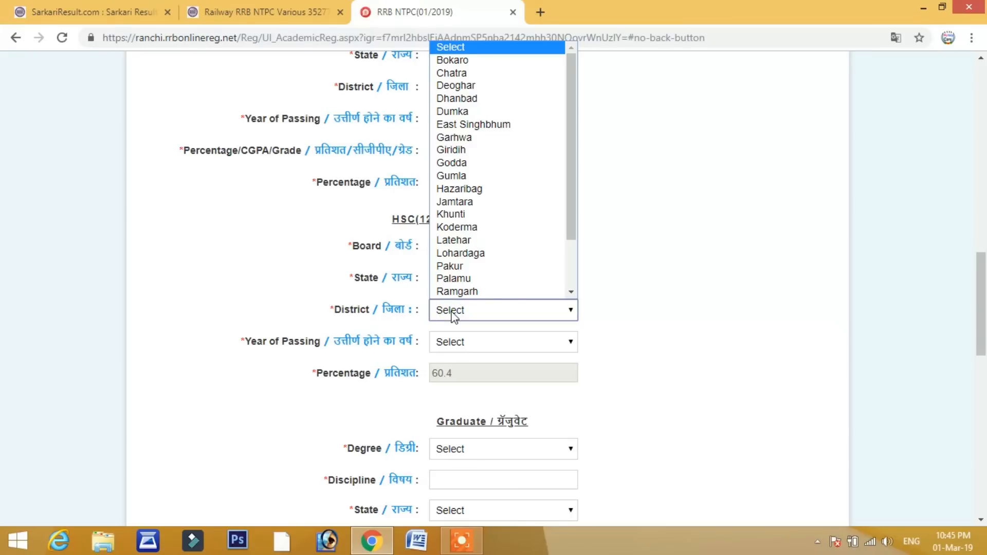
pyautogui.click(449, 98)
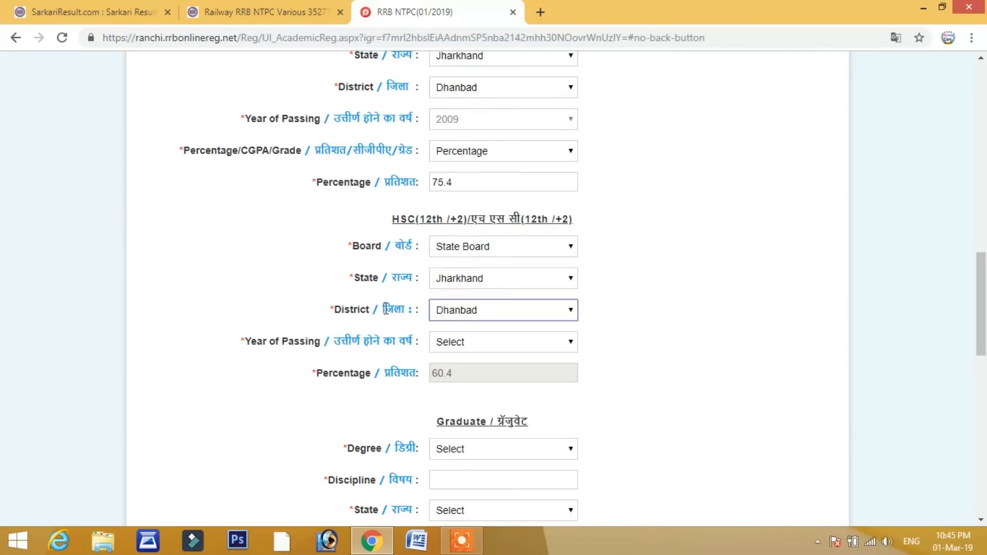
# Step: Set the HSC year of passing to 2011
pyautogui.click(470, 342)
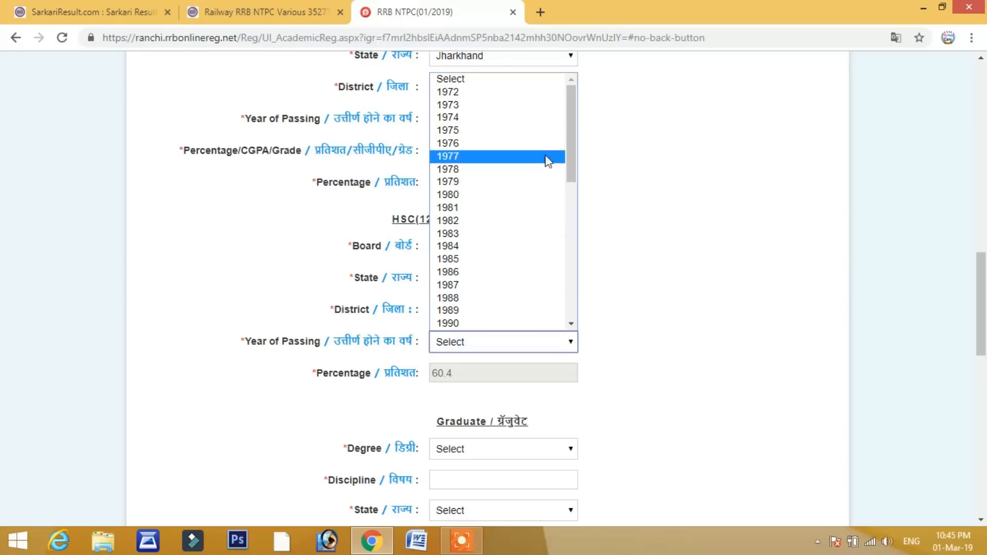
pyautogui.moveTo(573, 153); pyautogui.dragTo(569, 305)
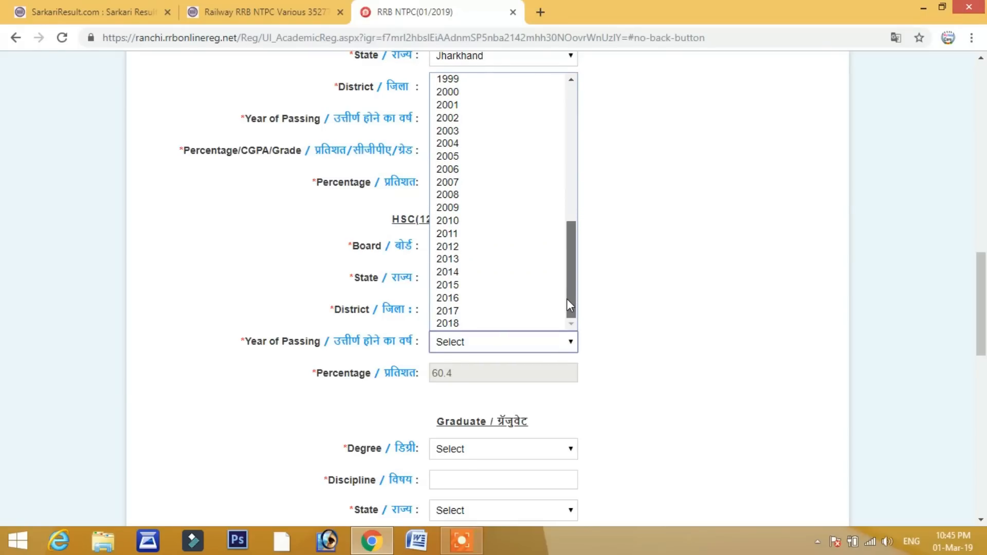
pyautogui.click(507, 234)
pyautogui.scroll(-3, 457, 277)
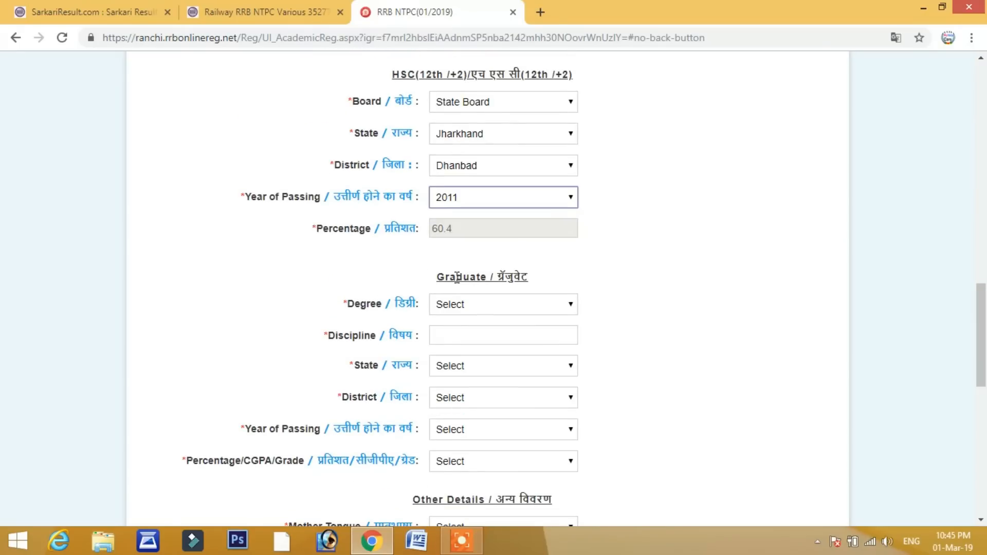
pyautogui.click(345, 264)
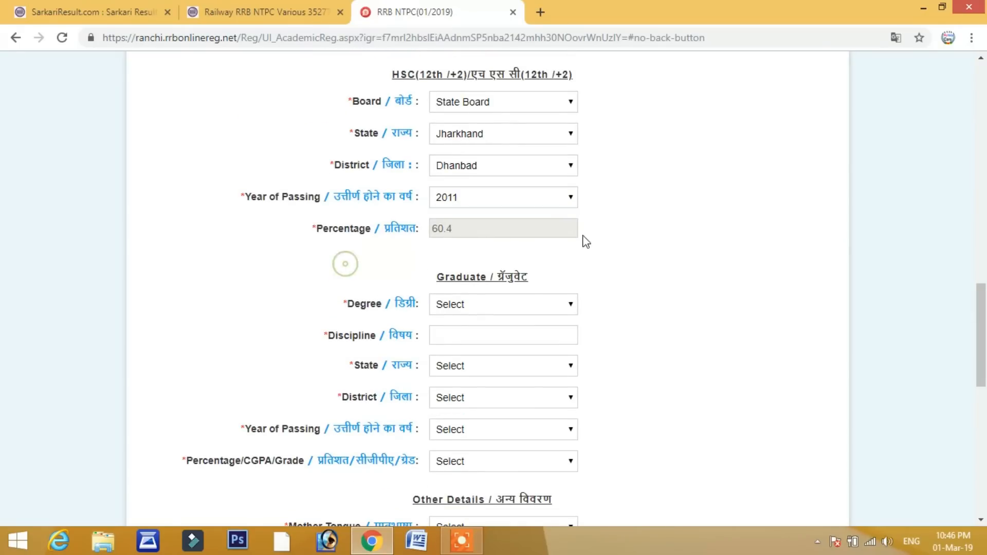
pyautogui.scroll(4, 646, 221)
pyautogui.scroll(-4, 530, 261)
pyautogui.scroll(-2, 519, 252)
# Step: Choose B.Sc as the graduate degree and enter the discipline MATH HONS
pyautogui.click(503, 232)
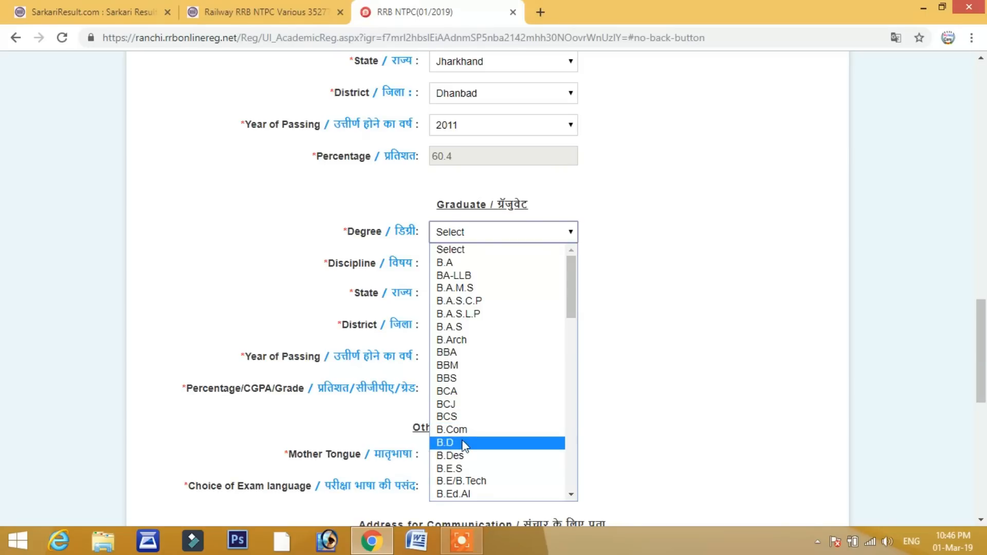
pyautogui.moveTo(567, 284)
pyautogui.mouseDown()
pyautogui.moveTo(567, 313)
pyautogui.moveTo(566, 285)
pyautogui.mouseUp()
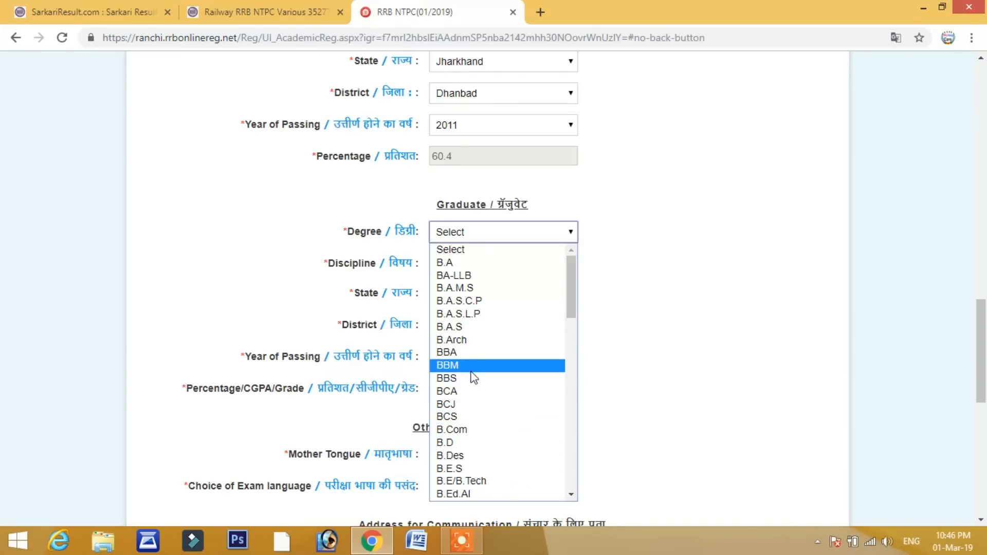
pyautogui.scroll(-4, 466, 427)
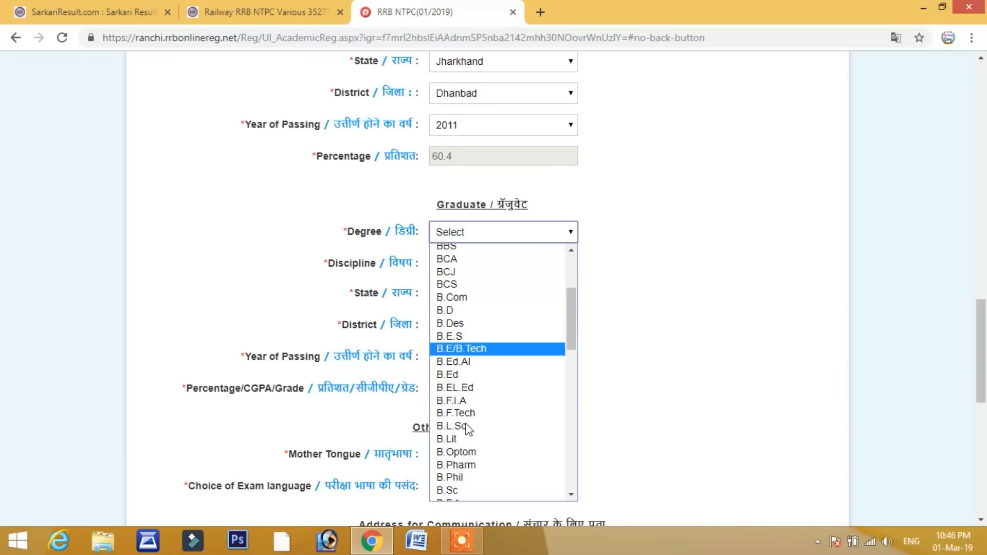
pyautogui.scroll(-3, 464, 406)
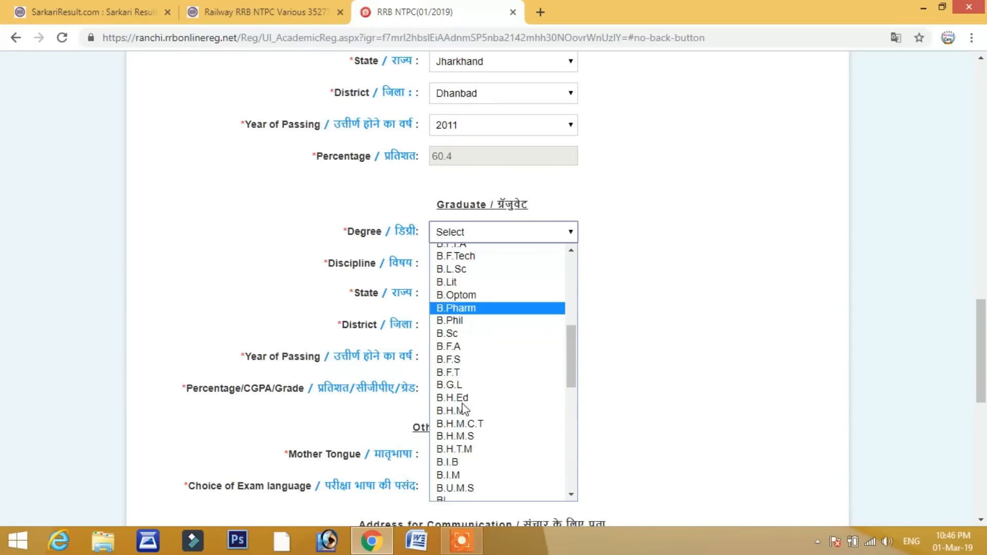
pyautogui.click(464, 335)
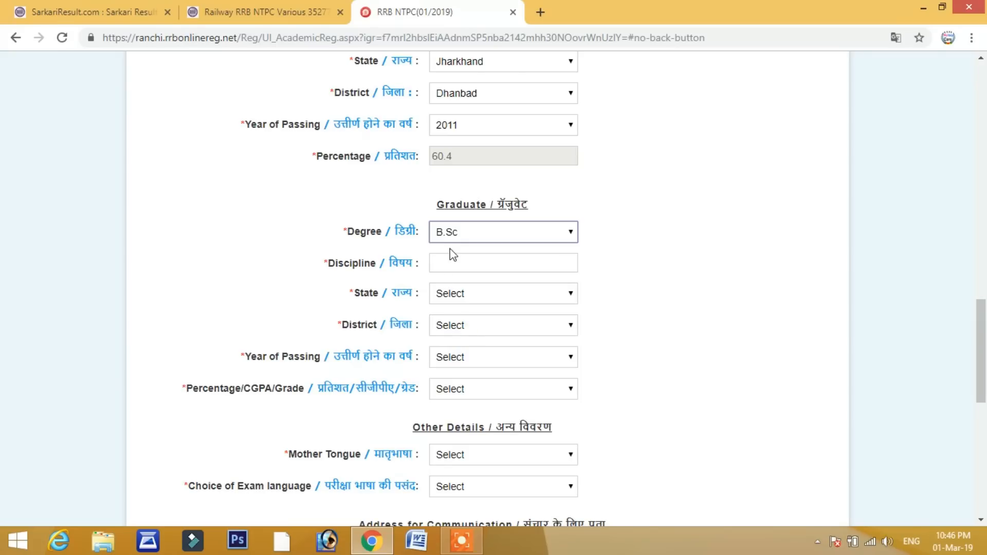
pyautogui.click(449, 266)
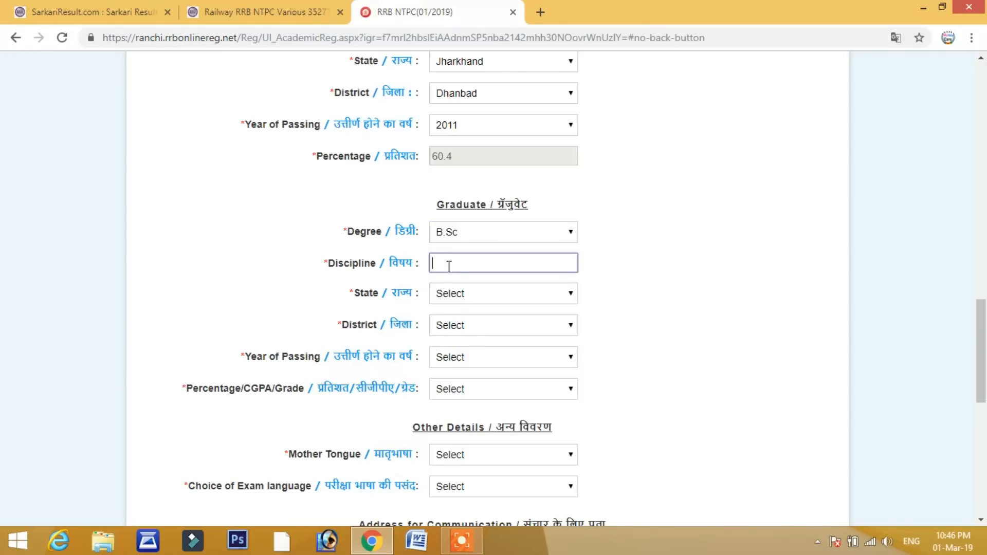
pyautogui.write('MATH HONS')
# Step: Set the graduation state to Bihar, district to Arwal and year of passing to 2019
pyautogui.click(451, 294)
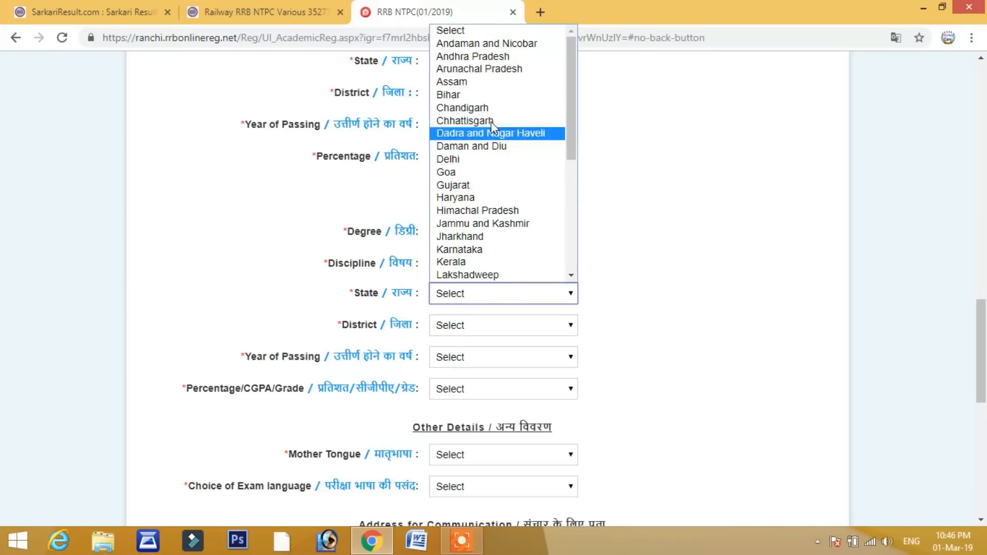
pyautogui.click(487, 94)
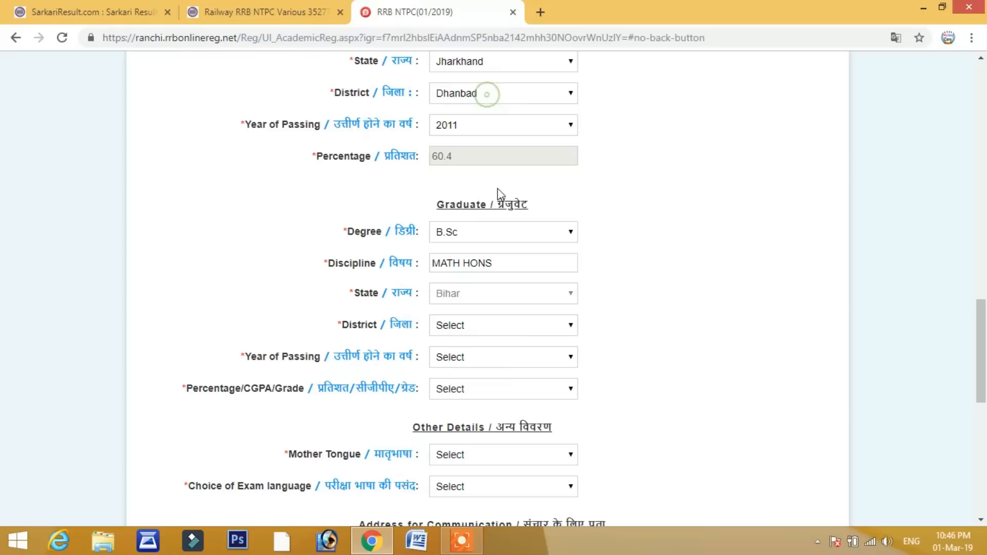
pyautogui.click(479, 336)
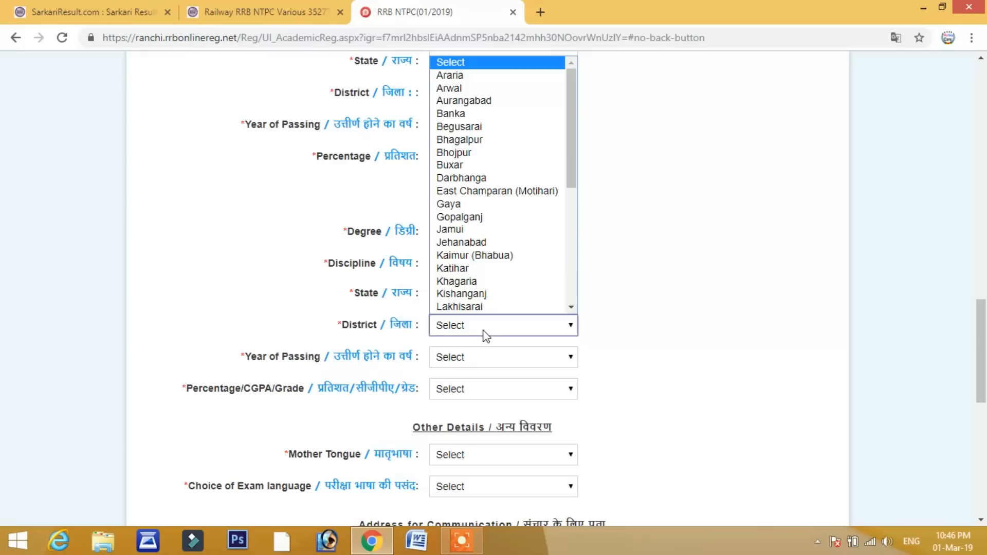
pyautogui.press('p')
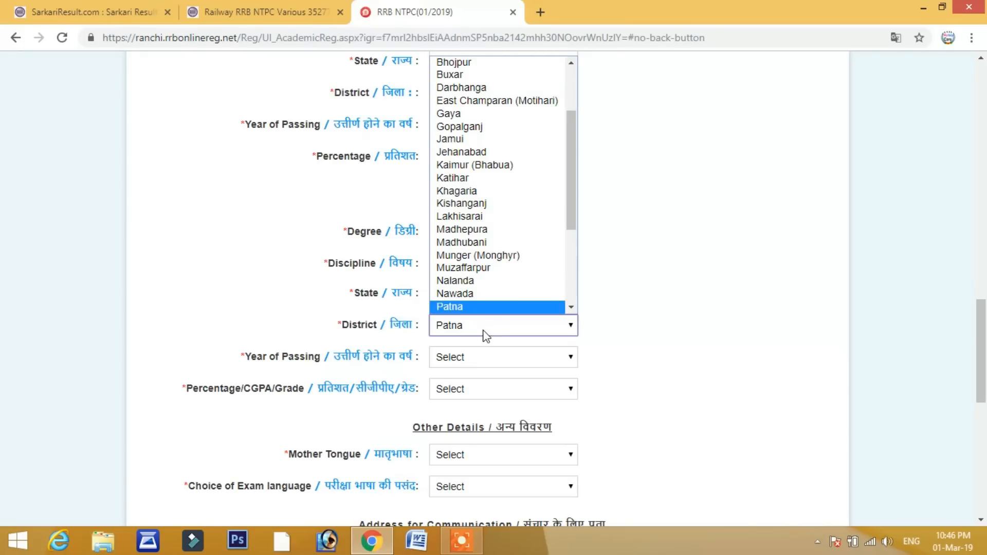
pyautogui.moveTo(567, 181); pyautogui.dragTo(567, 143)
pyautogui.click(508, 95)
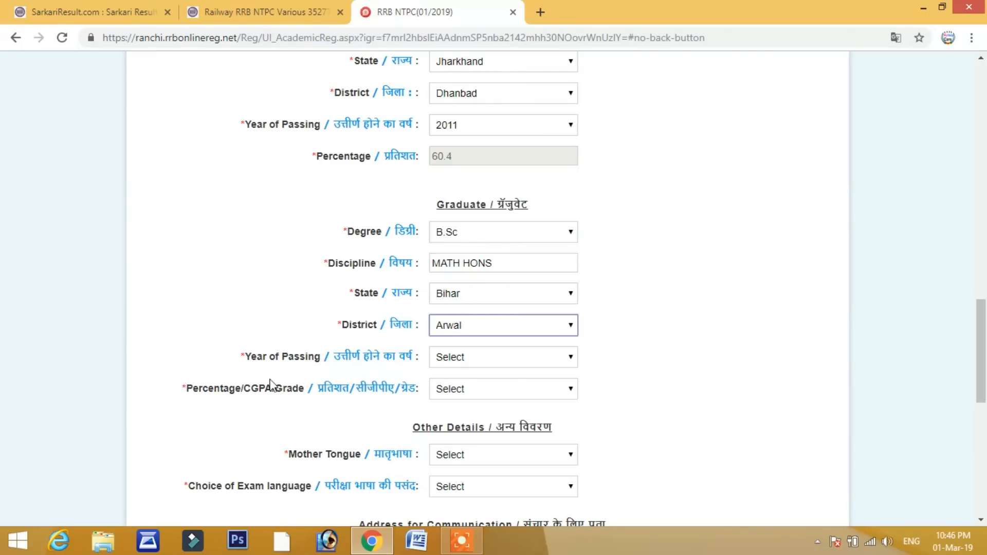
pyautogui.click(479, 360)
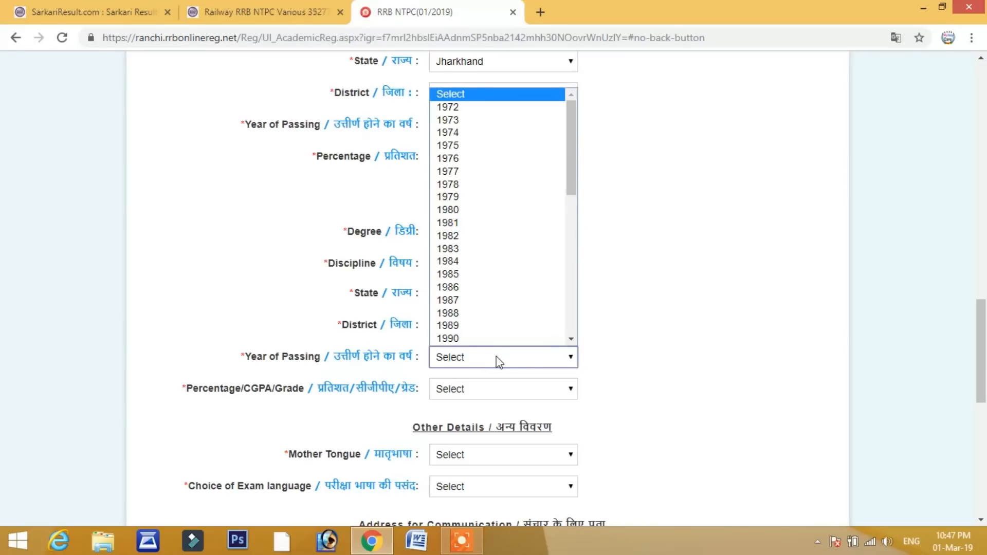
pyautogui.moveTo(570, 182); pyautogui.dragTo(564, 329)
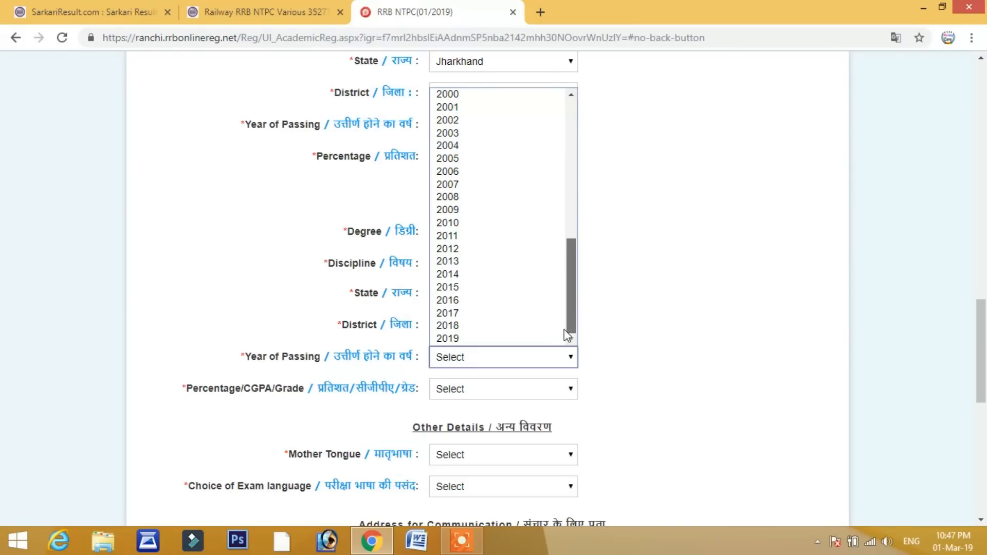
pyautogui.click(509, 339)
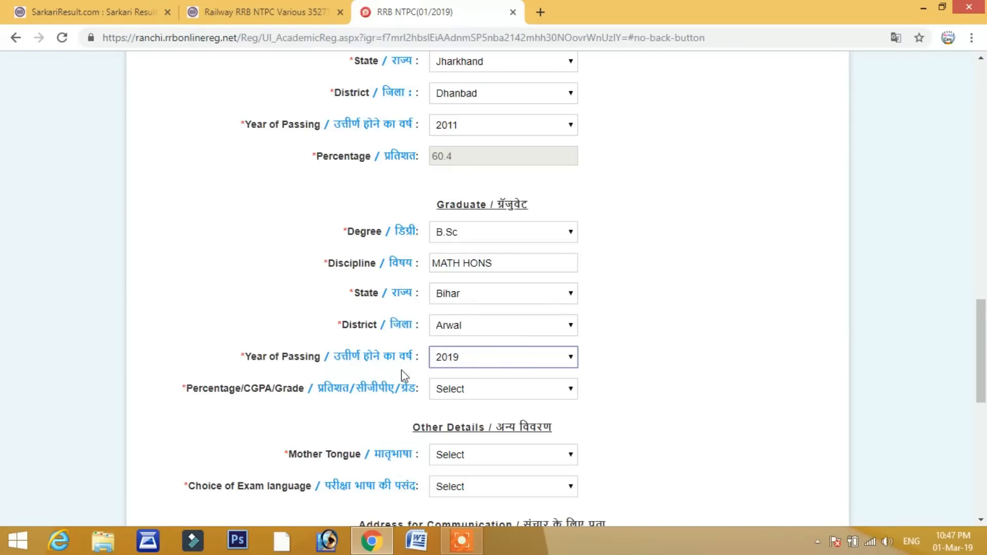
# Step: Report graduation marks as a Percentage of 62.87
pyautogui.scroll(-1, 404, 376)
pyautogui.click(479, 316)
pyautogui.click(479, 346)
pyautogui.click(450, 346)
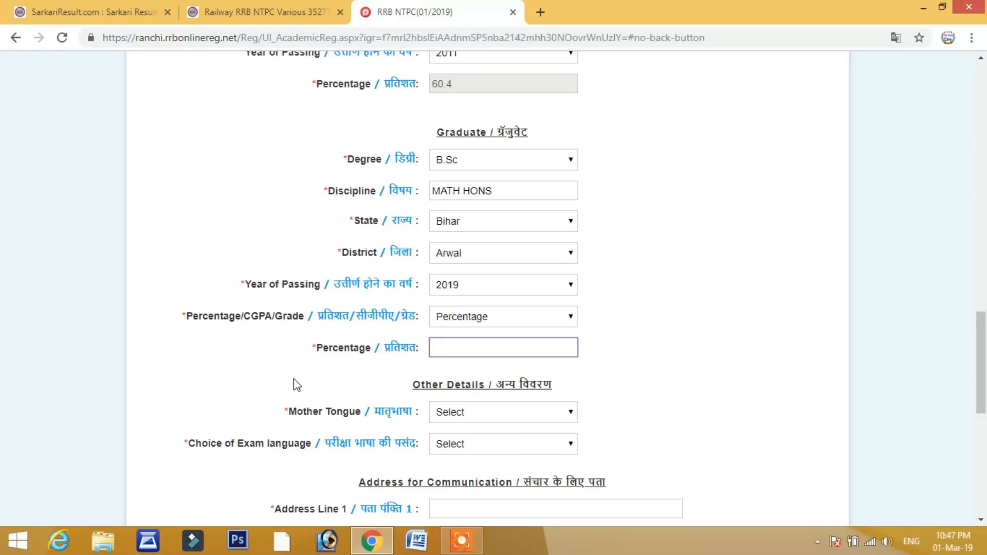
pyautogui.write('62.87')
pyautogui.scroll(-3, 294, 379)
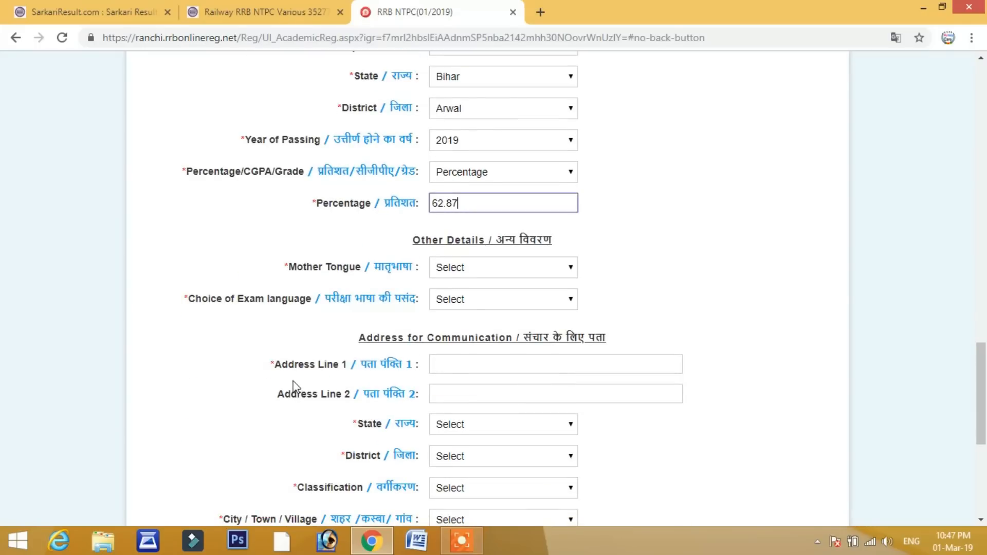
# Step: Select Hindi from the Mother Tongue list
pyautogui.click(271, 240)
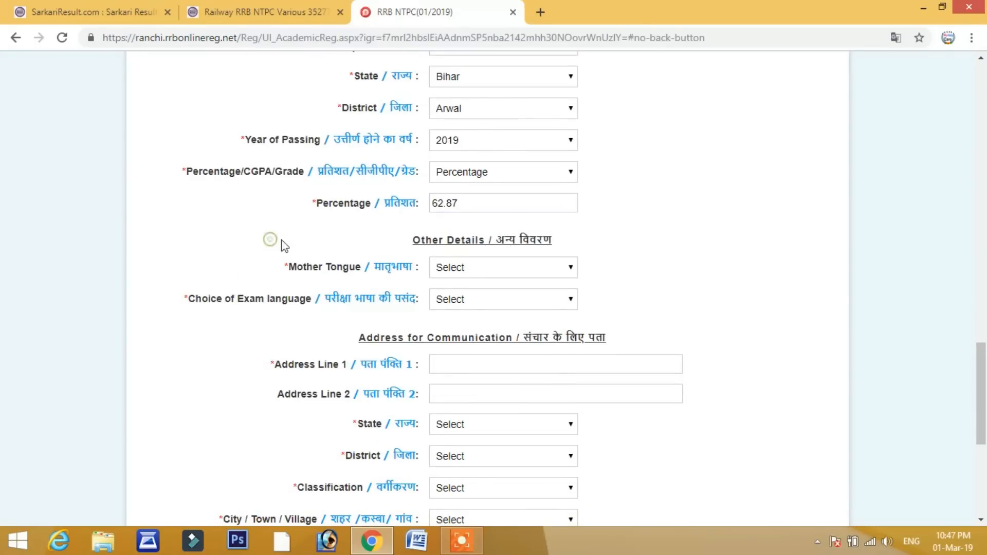
pyautogui.click(484, 268)
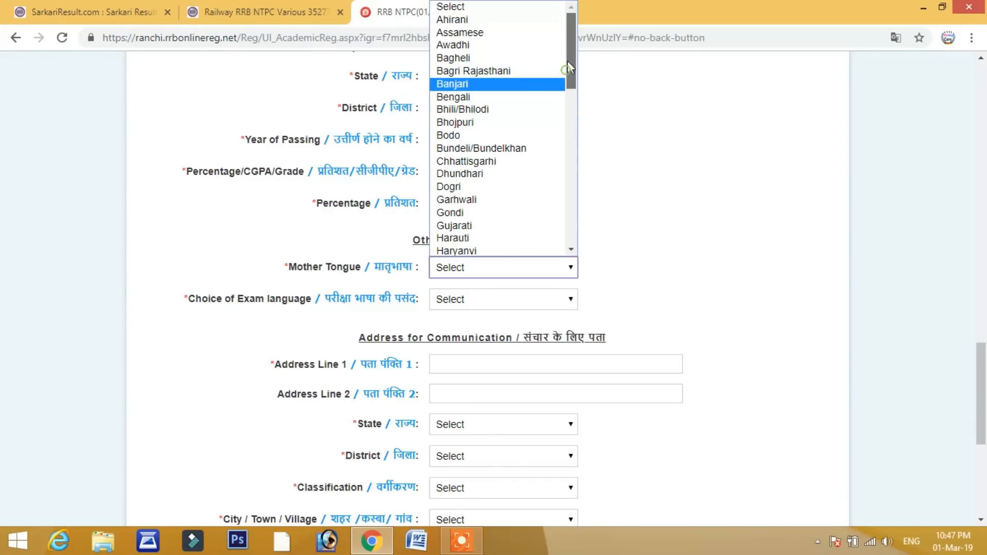
pyautogui.moveTo(568, 73); pyautogui.dragTo(567, 100)
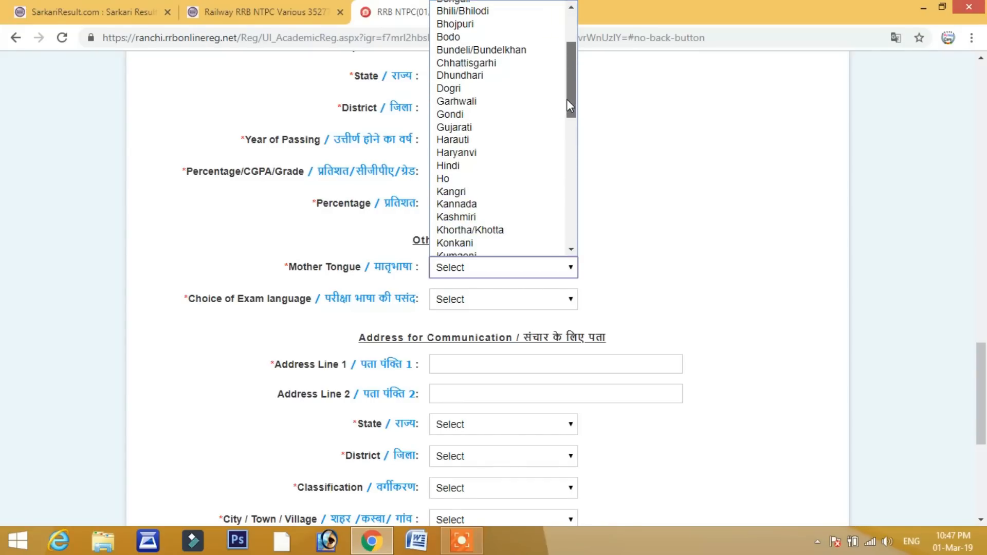
pyautogui.click(491, 168)
pyautogui.click(231, 237)
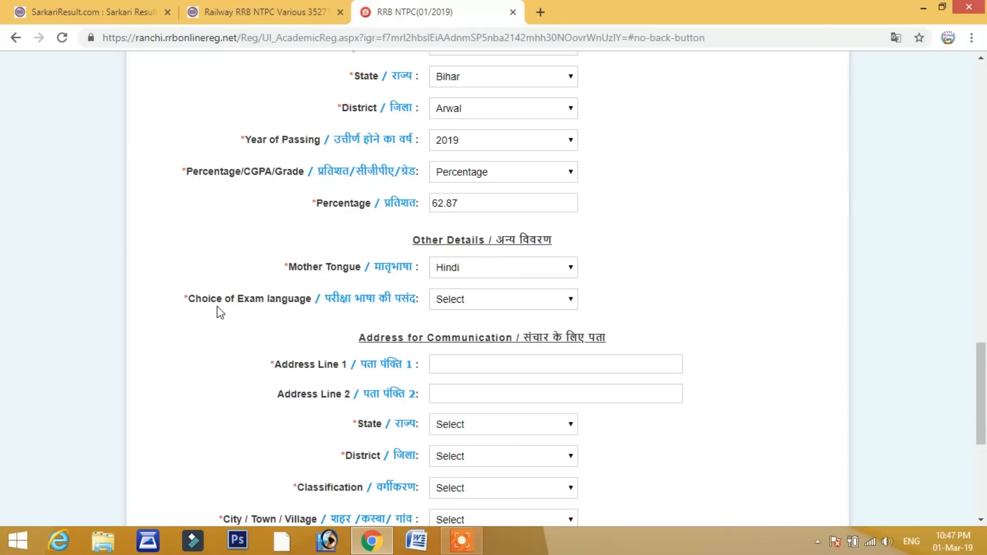
pyautogui.click(465, 302)
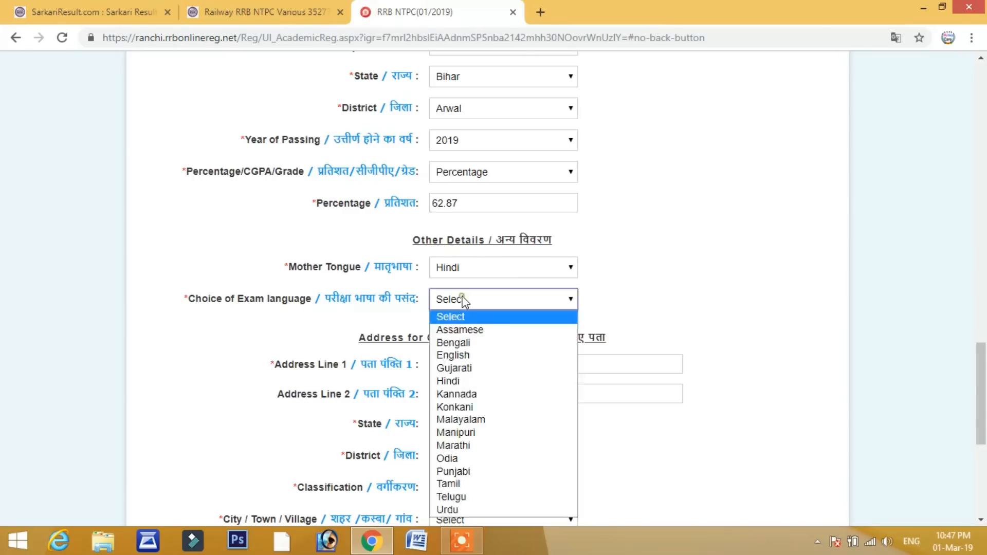
# Step: Choose Hindi as the exam language
pyautogui.click(465, 380)
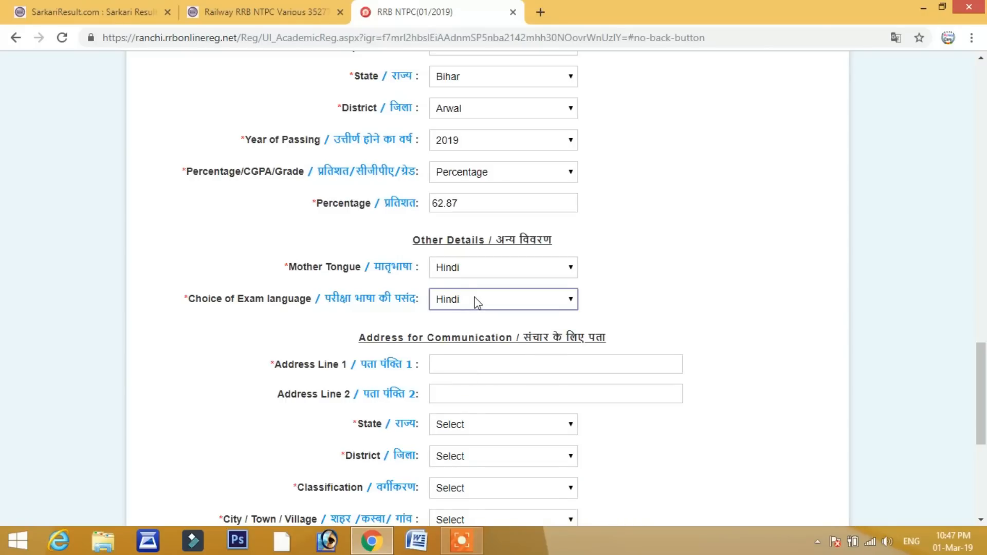
pyautogui.scroll(-1, 493, 306)
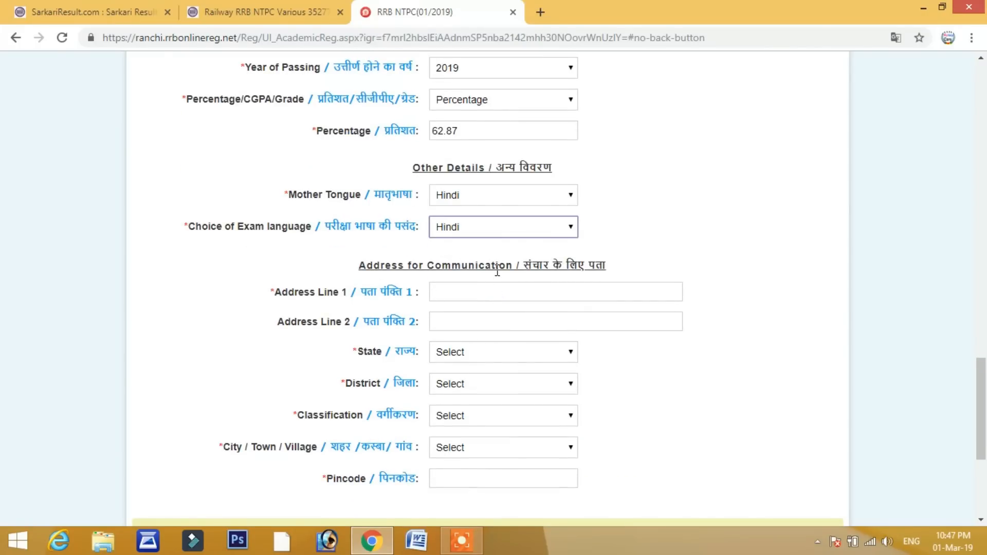
# Step: Enter the village, post office and police-station details in Address Line 1, moving the district part to Line 2
pyautogui.click(432, 292)
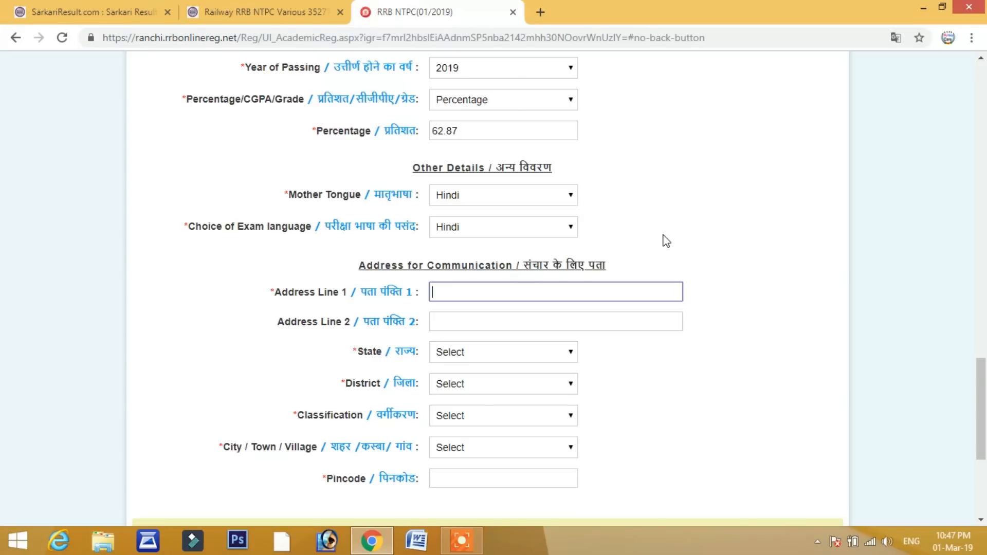
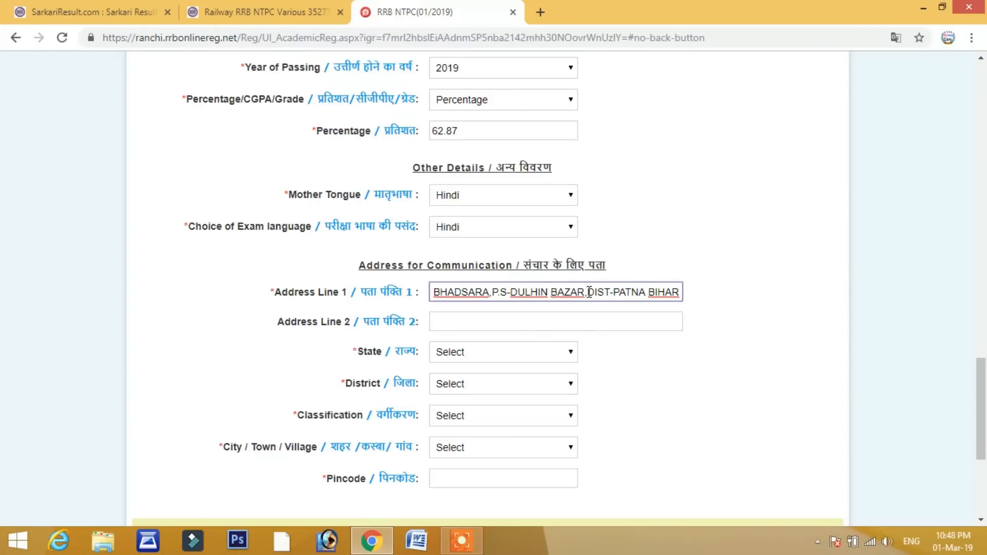
pyautogui.moveTo(585, 295); pyautogui.dragTo(728, 294)
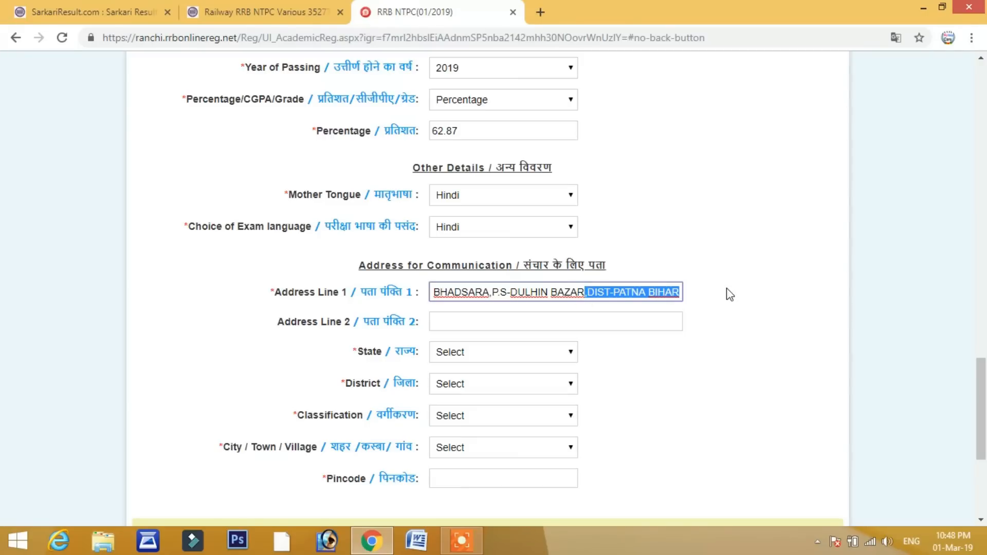
pyautogui.press('BackSpace')
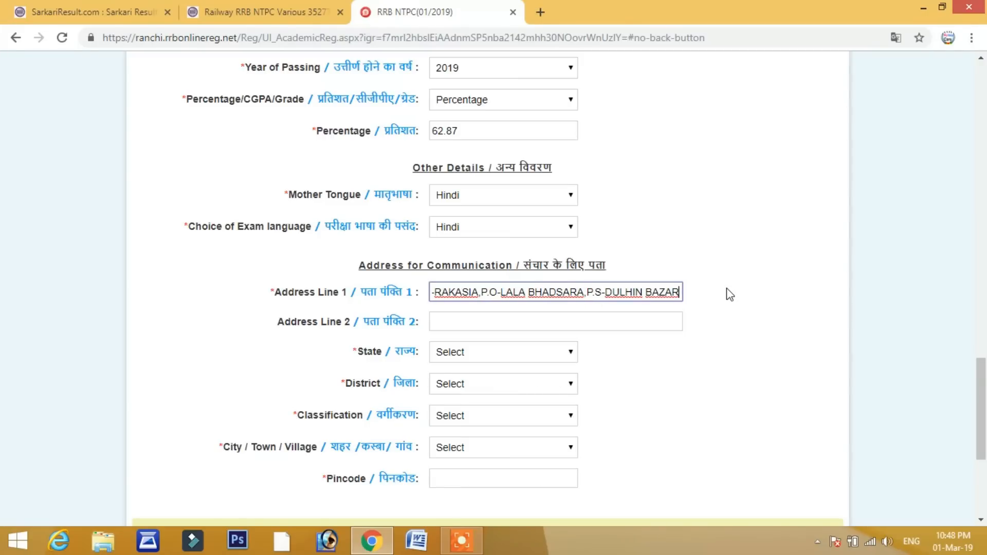
pyautogui.click(466, 321)
pyautogui.write('DIST-PATNA B')
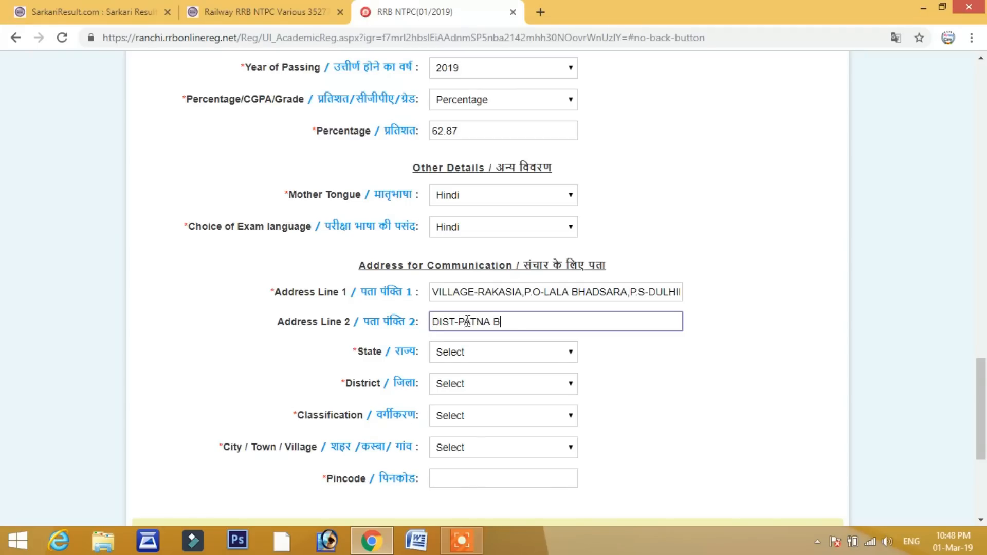
pyautogui.write('IHAR 801102')
# Step: Set the address state to Bihar, district to Patna and classification to Village
pyautogui.click(495, 354)
pyautogui.click(487, 157)
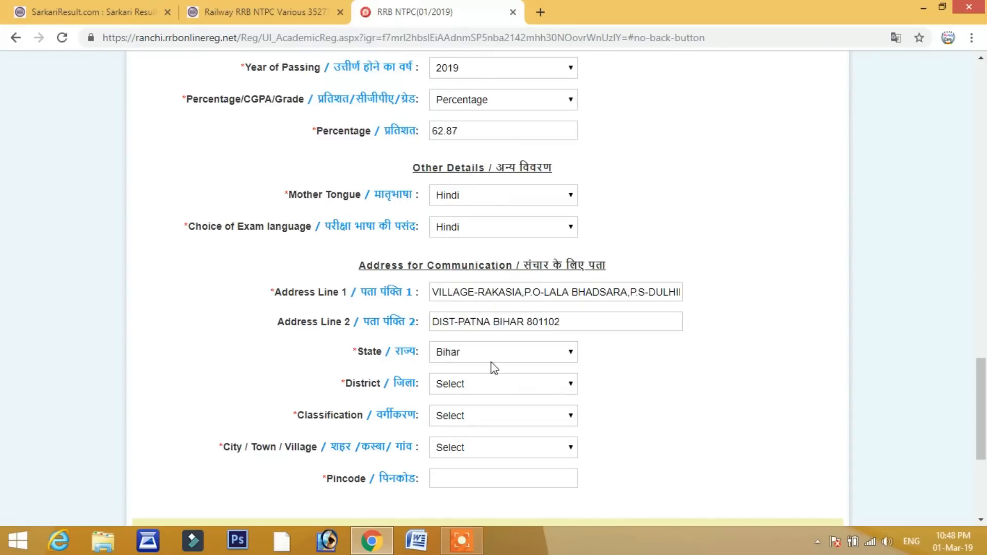
pyautogui.click(476, 385)
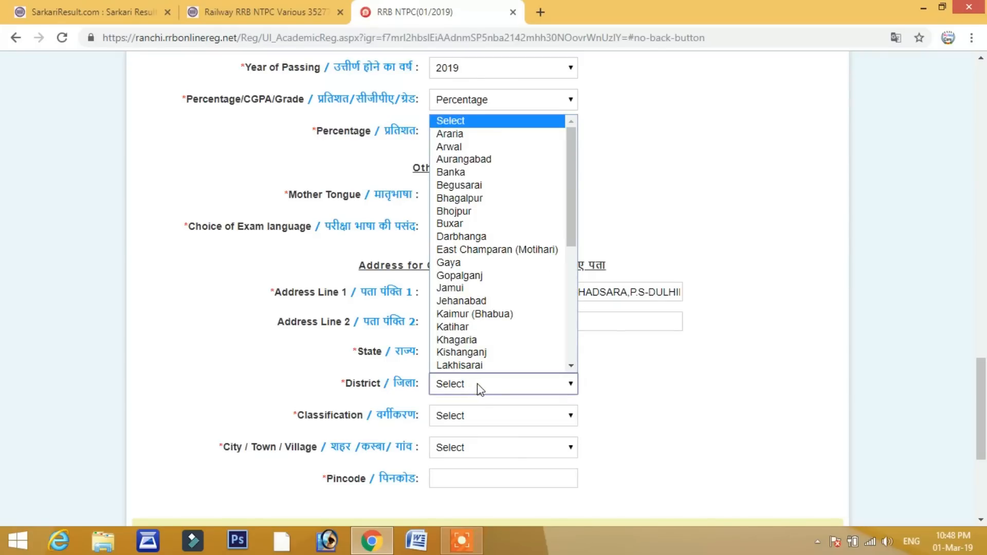
pyautogui.press('p')
pyautogui.press('Return')
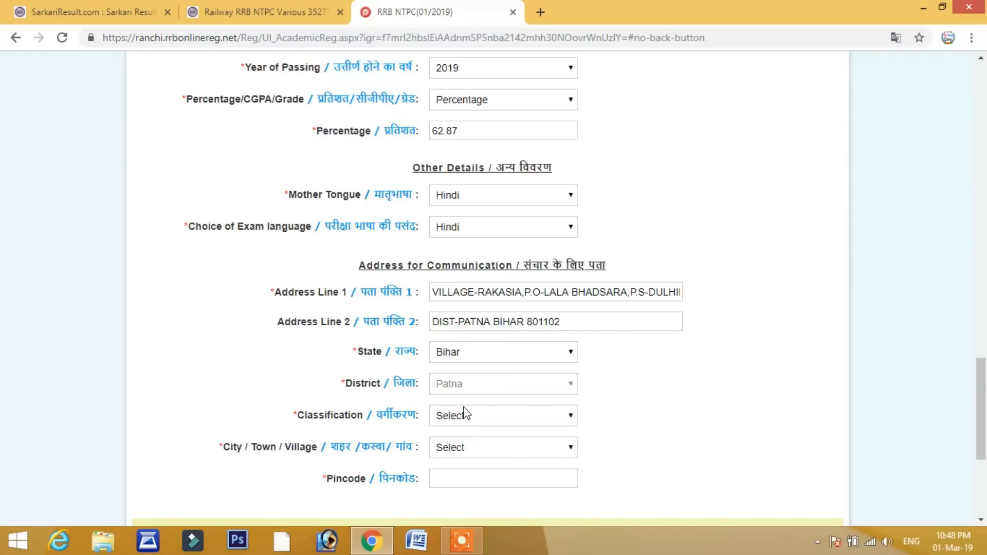
pyautogui.scroll(-1, 442, 396)
pyautogui.click(476, 346)
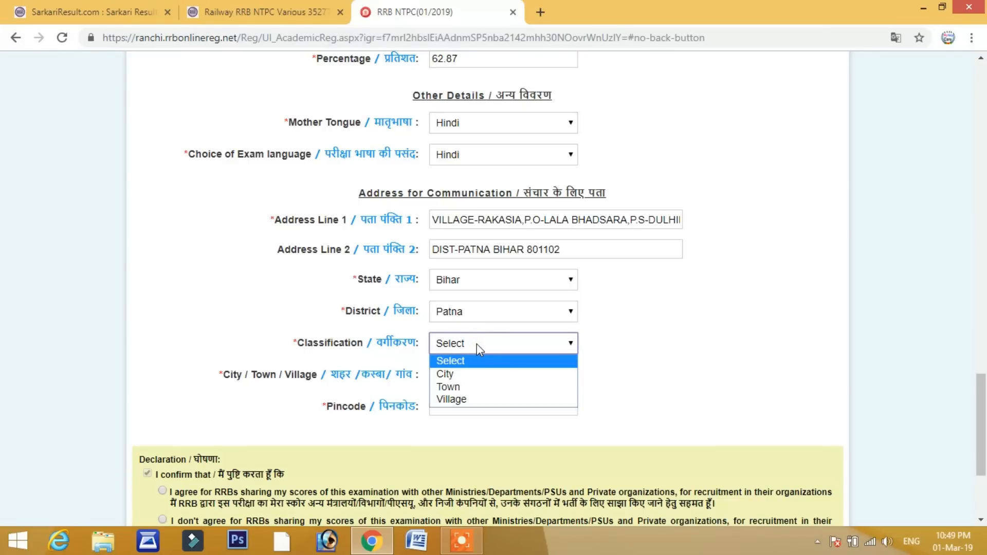
pyautogui.click(466, 399)
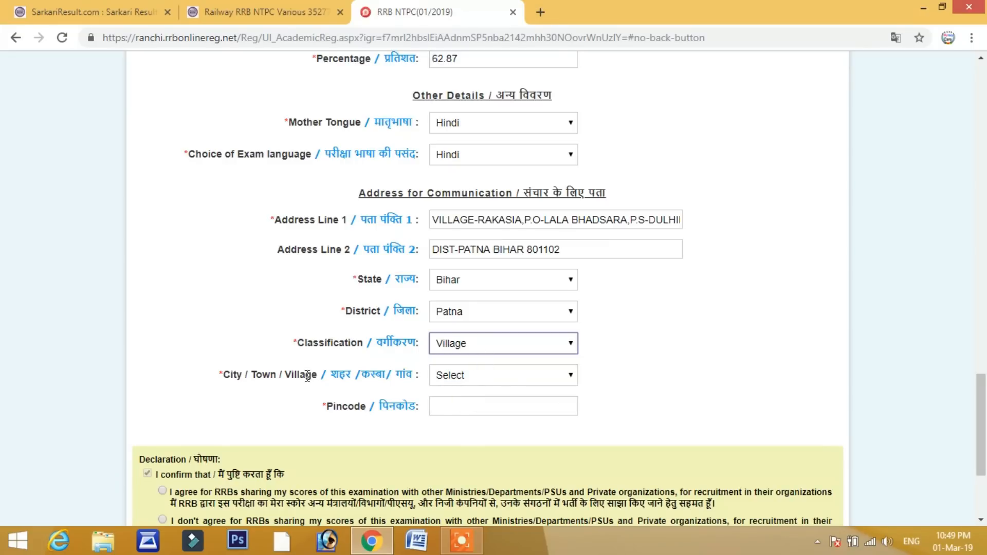
# Step: Pick a locality in City/Town/Village and enter the address pincode
pyautogui.click(469, 377)
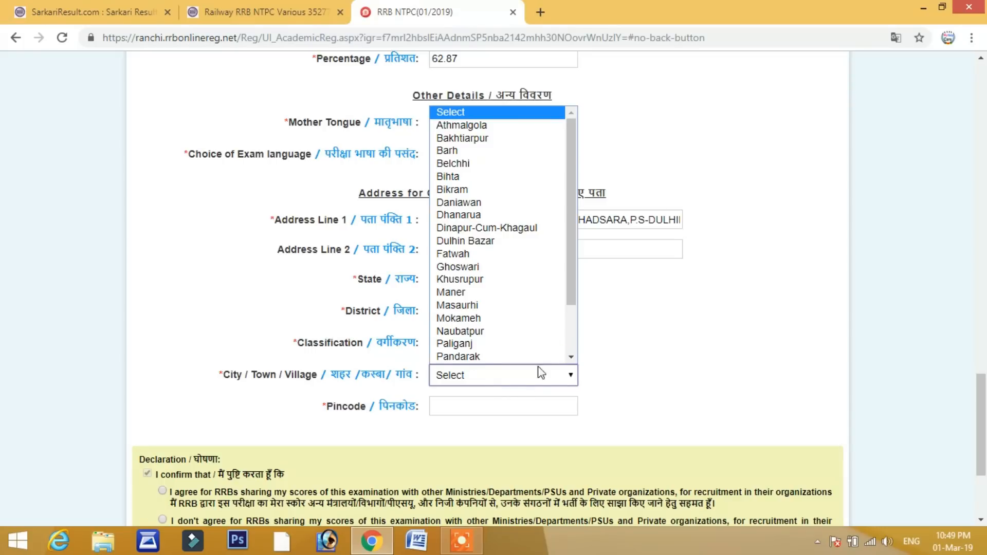
pyautogui.moveTo(570, 264)
pyautogui.mouseDown()
pyautogui.moveTo(573, 329)
pyautogui.moveTo(574, 265)
pyautogui.mouseUp()
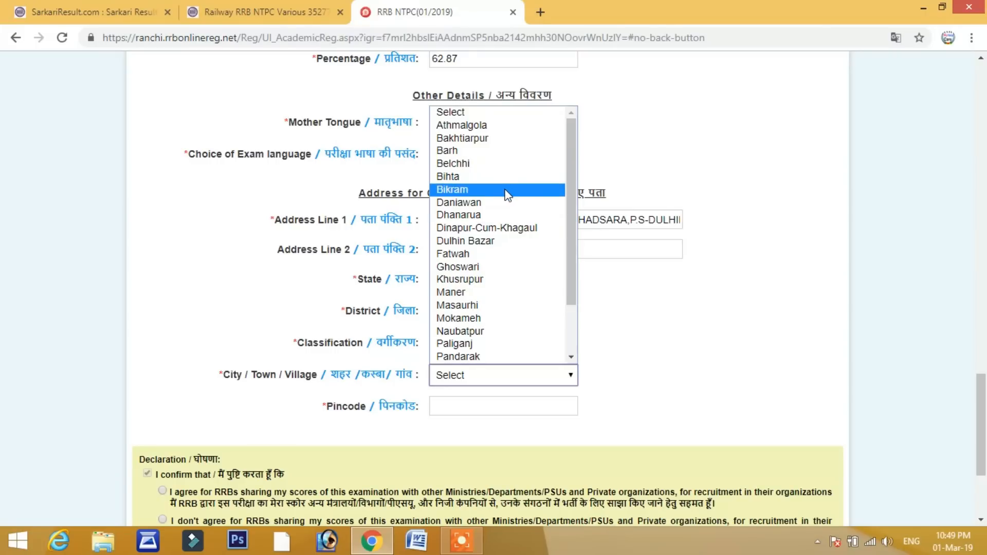
pyautogui.click(488, 243)
pyautogui.scroll(-1, 447, 383)
pyautogui.click(438, 334)
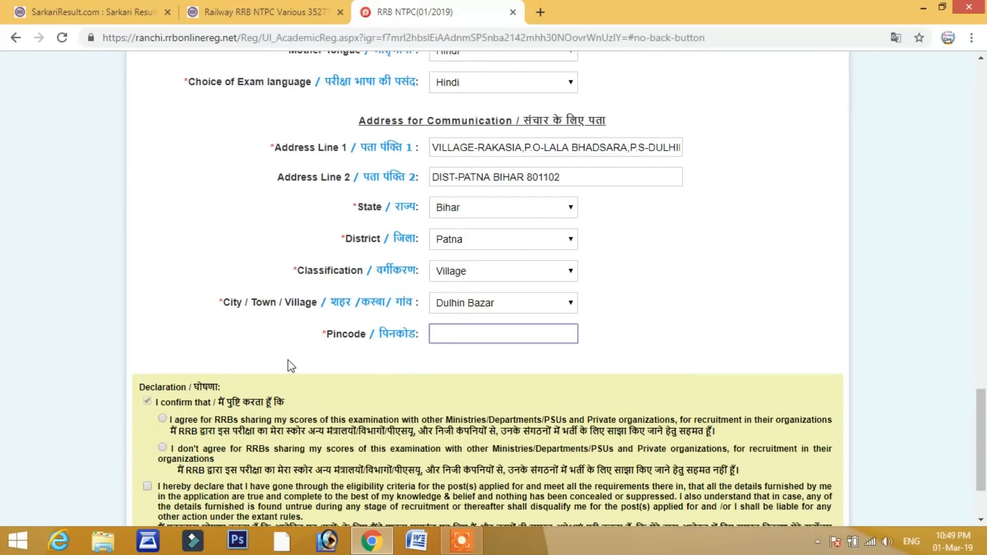
pyautogui.write('801102')
# Step: Change City/Town/Village to Others and type the village name in its Others field
pyautogui.click(494, 300)
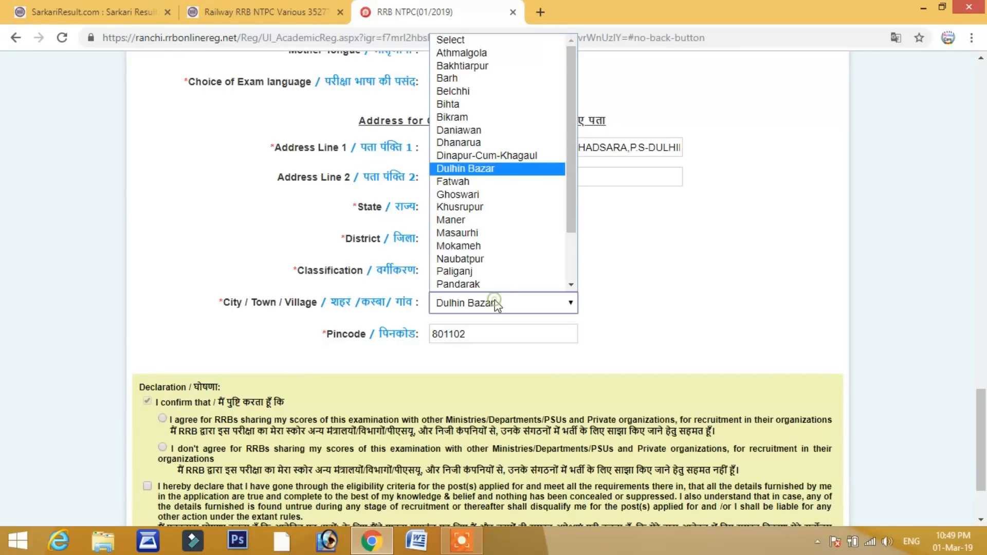
pyautogui.moveTo(567, 197); pyautogui.dragTo(563, 269)
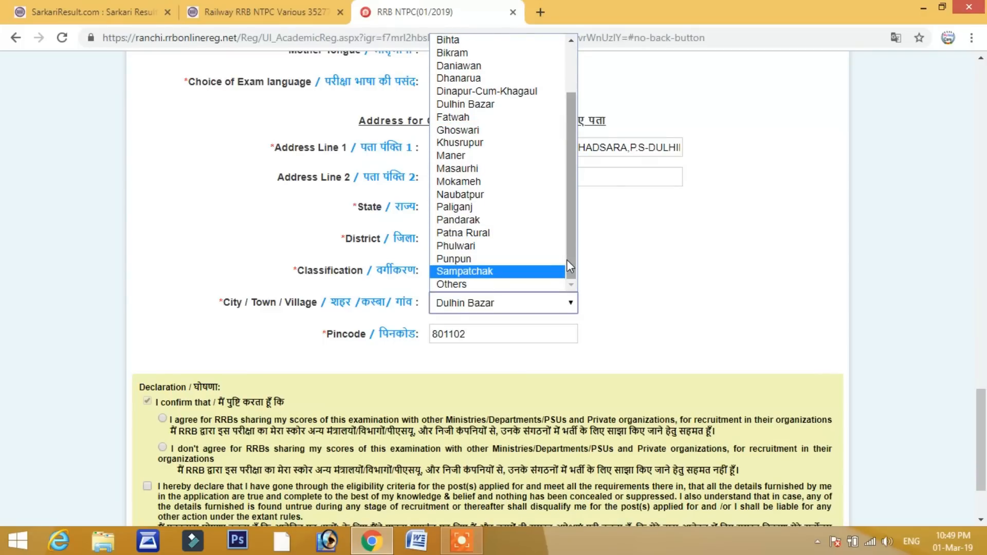
pyautogui.click(494, 285)
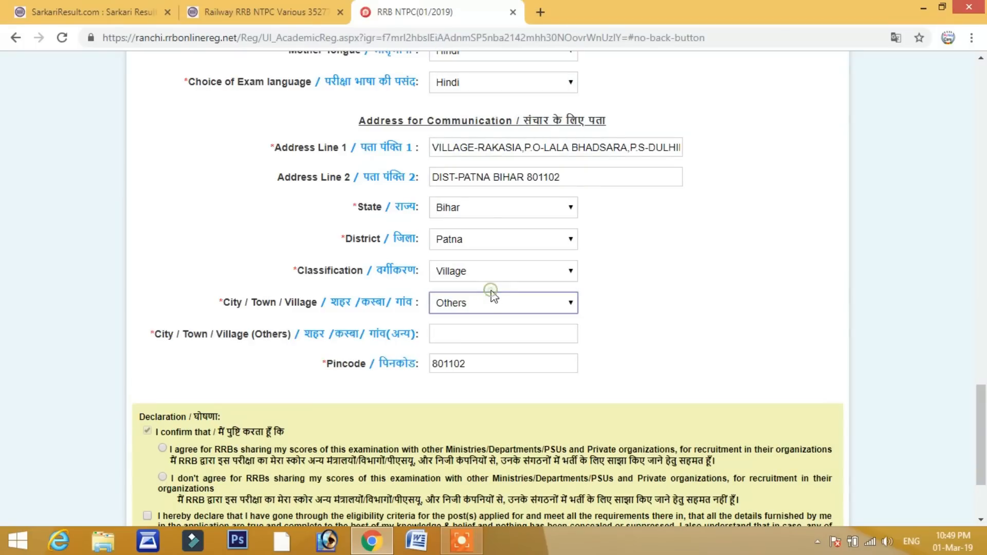
pyautogui.scroll(-2, 617, 283)
pyautogui.click(487, 231)
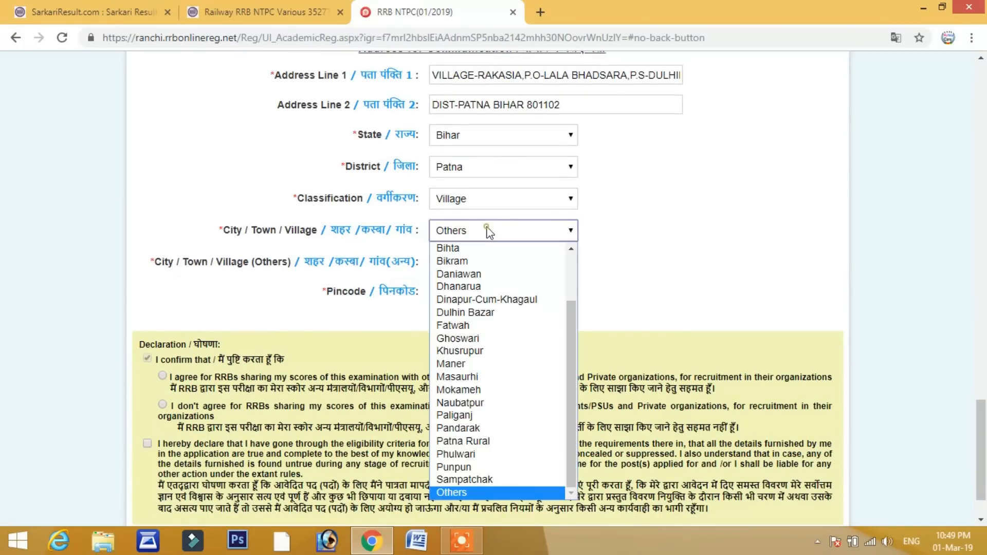
pyautogui.click(489, 233)
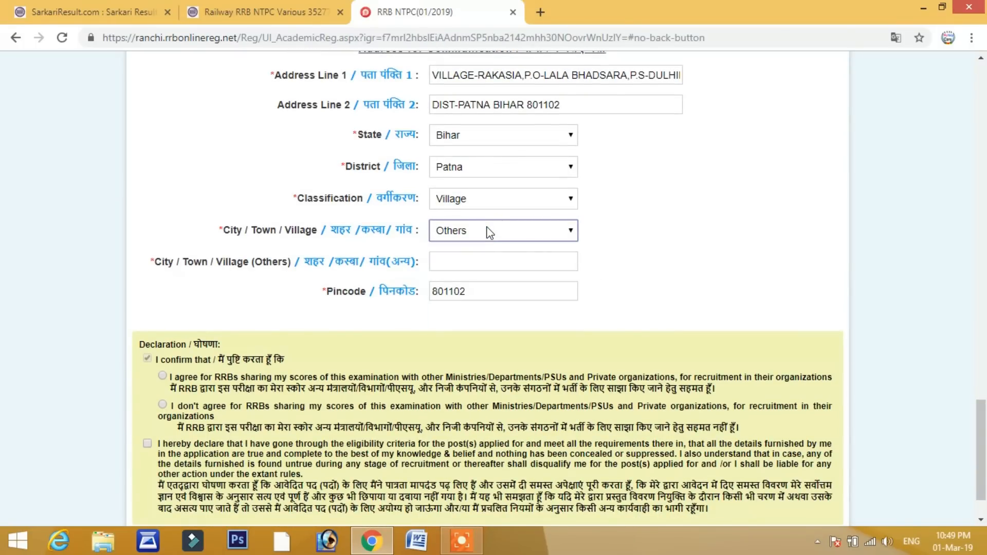
pyautogui.click(475, 230)
pyautogui.click(475, 228)
pyautogui.click(442, 261)
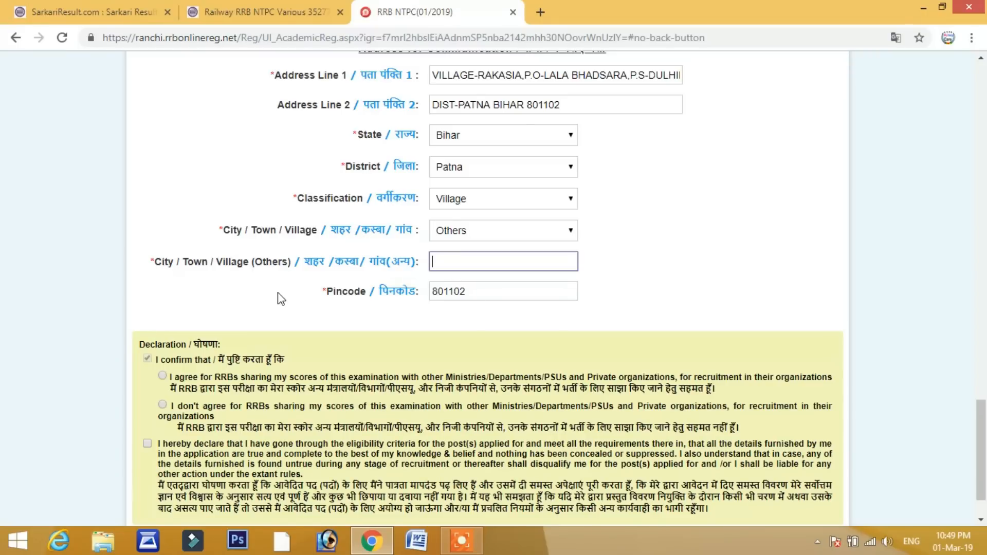
pyautogui.write('RAKASIA')
# Step: Agree to share exam scores with other organisations
pyautogui.click(320, 289)
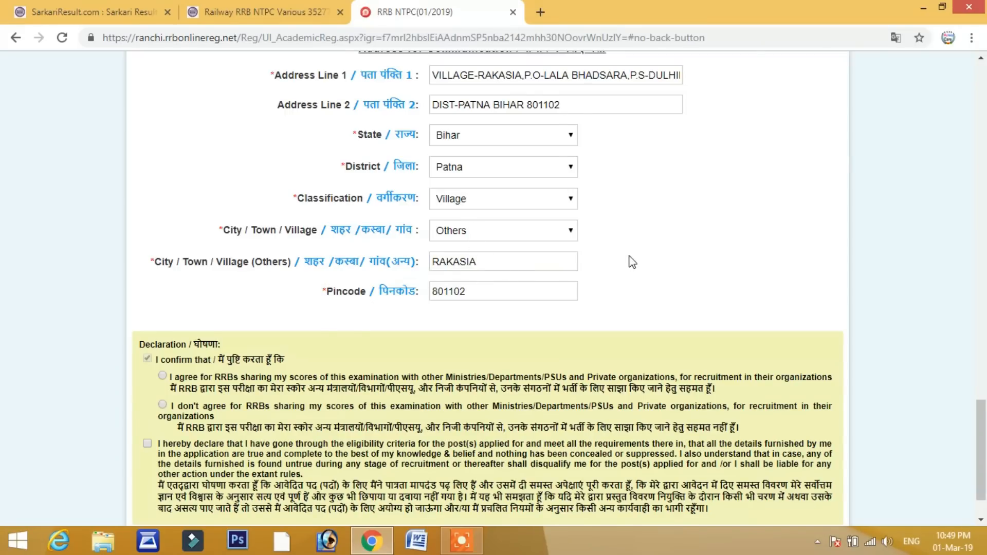
pyautogui.scroll(1, 630, 260)
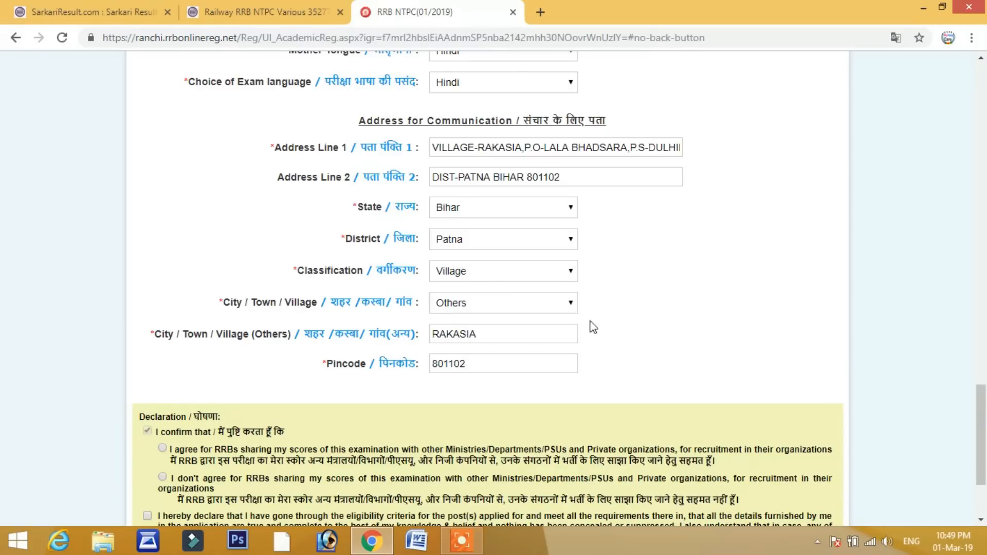
pyautogui.scroll(-2, 633, 291)
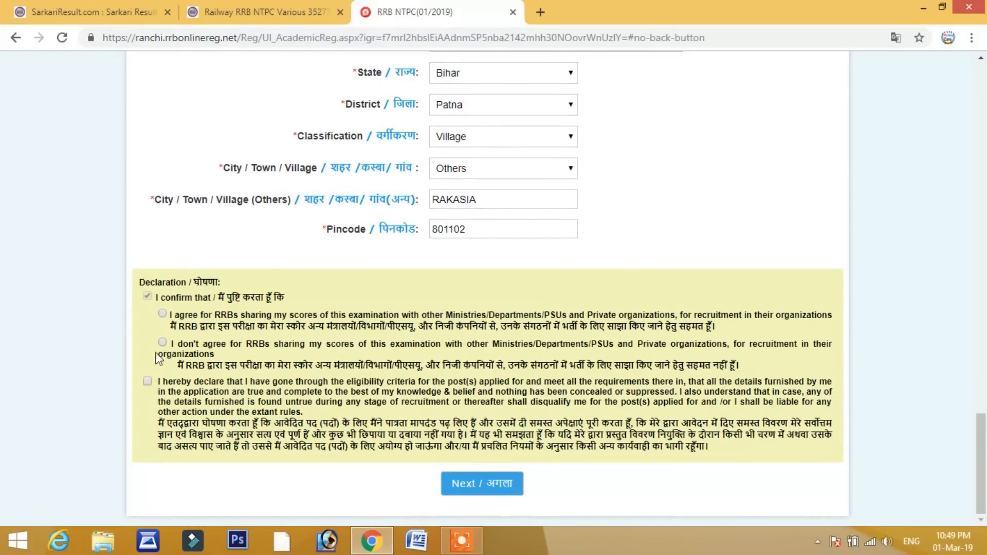
pyautogui.click(162, 314)
# Step: Agree to share exam scores, accept the 'I hereby declare' eligibility declaration, and submit the form
pyautogui.click(162, 314)
pyautogui.click(147, 382)
pyautogui.click(480, 495)
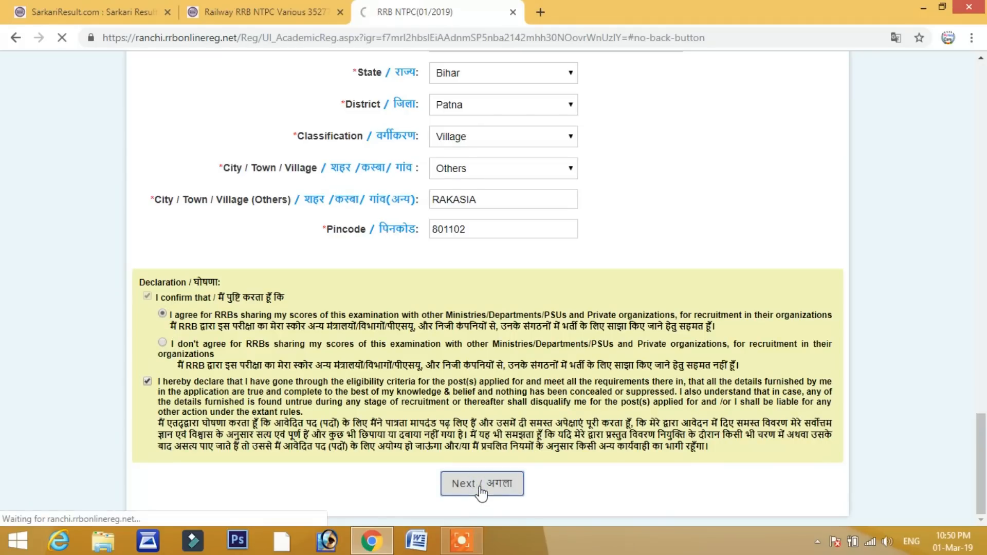
# Step: Scroll through the upload page to review photo and signature size rules and sample photos
pyautogui.scroll(-1, 564, 299)
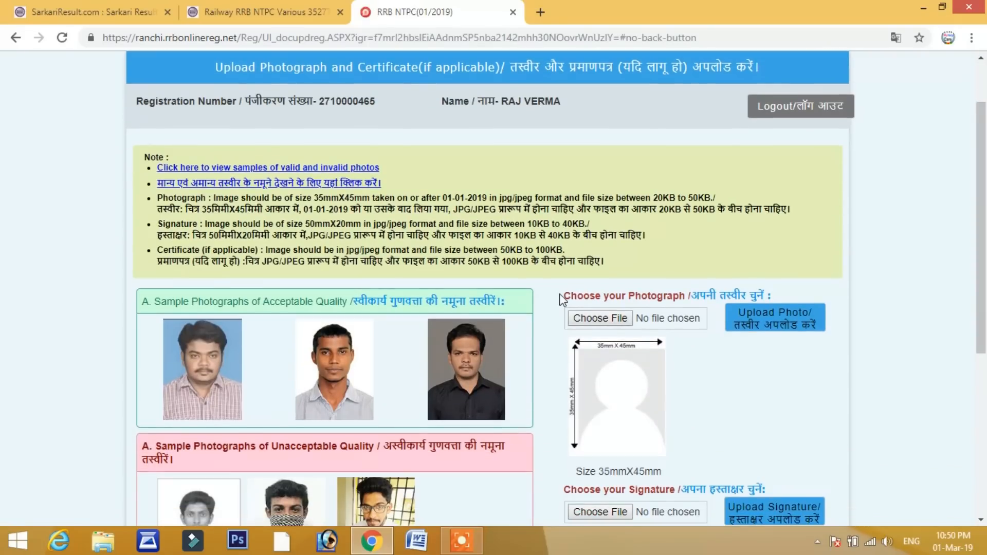
pyautogui.scroll(-5, 466, 306)
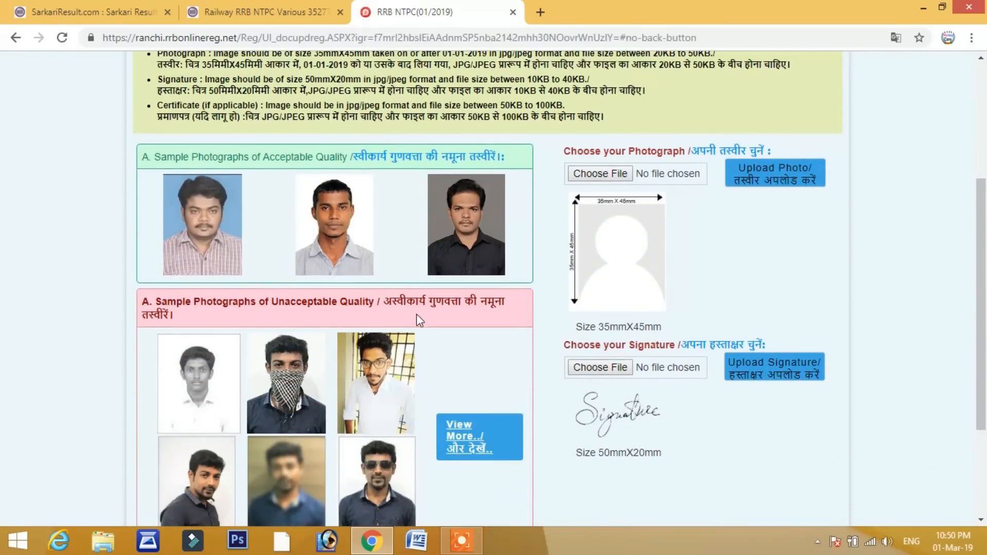
pyautogui.scroll(4, 428, 276)
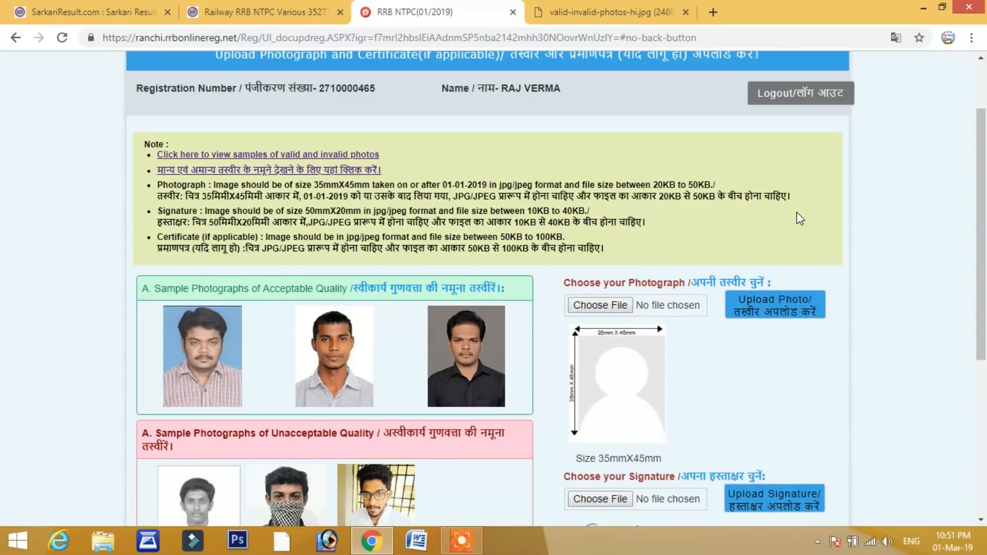
pyautogui.scroll(-5, 781, 244)
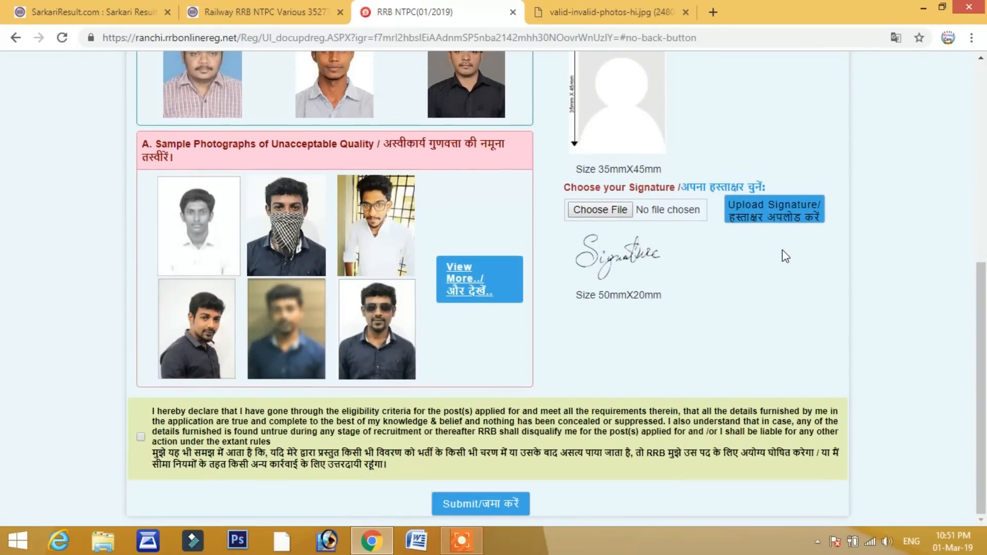
pyautogui.scroll(5, 786, 255)
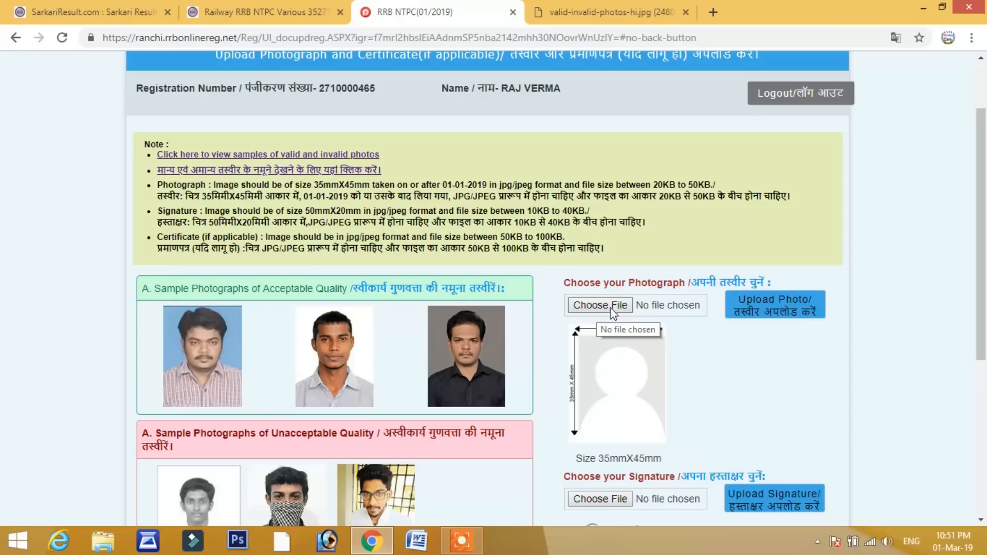
pyautogui.scroll(-4, 487, 321)
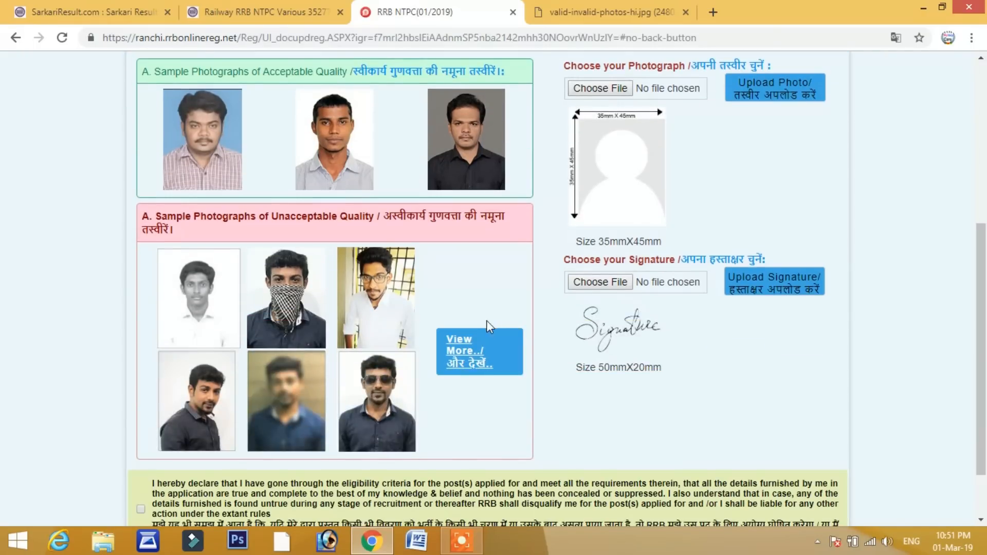
pyautogui.scroll(3, 366, 304)
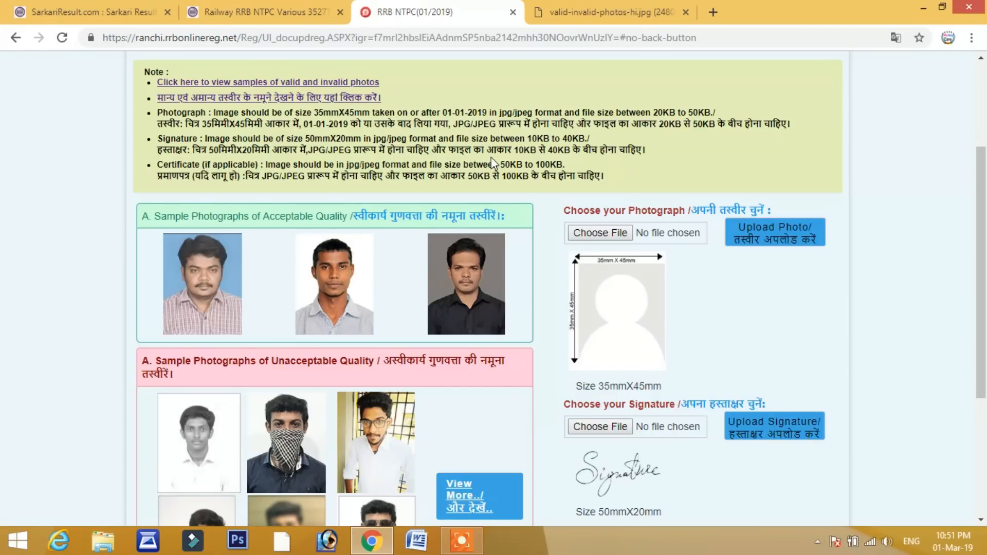
# Step: Highlight the photo date requirement in the upload note, then clear the highlight
pyautogui.scroll(5, 491, 156)
pyautogui.scroll(-3, 470, 190)
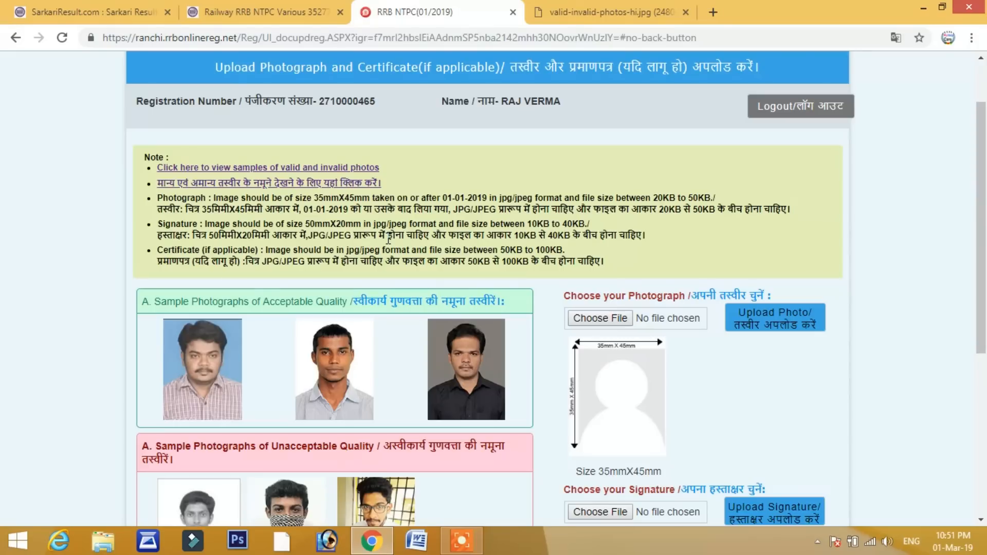
pyautogui.moveTo(303, 211)
pyautogui.mouseDown()
pyautogui.moveTo(440, 209)
pyautogui.moveTo(302, 210)
pyautogui.mouseUp()
pyautogui.doubleClick(449, 210)
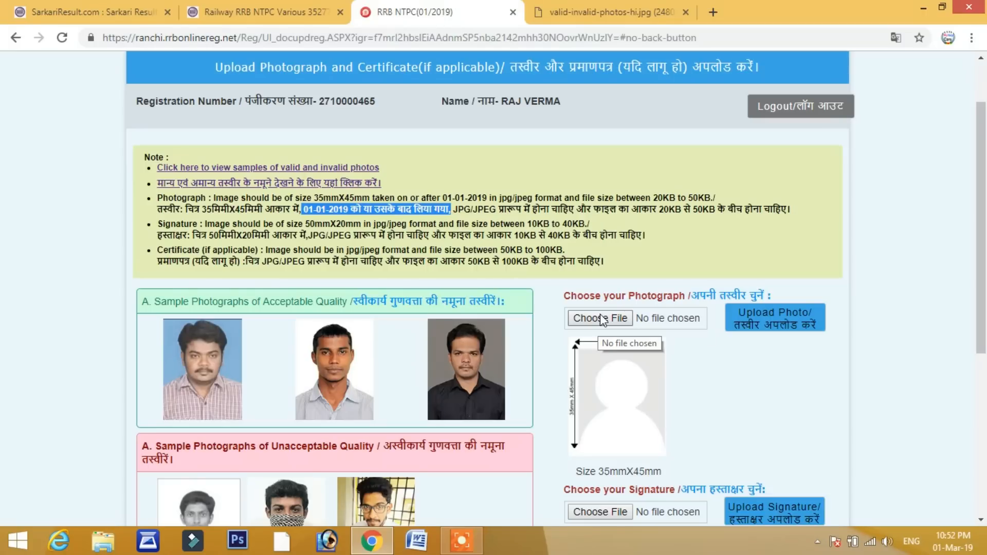
pyautogui.click(548, 301)
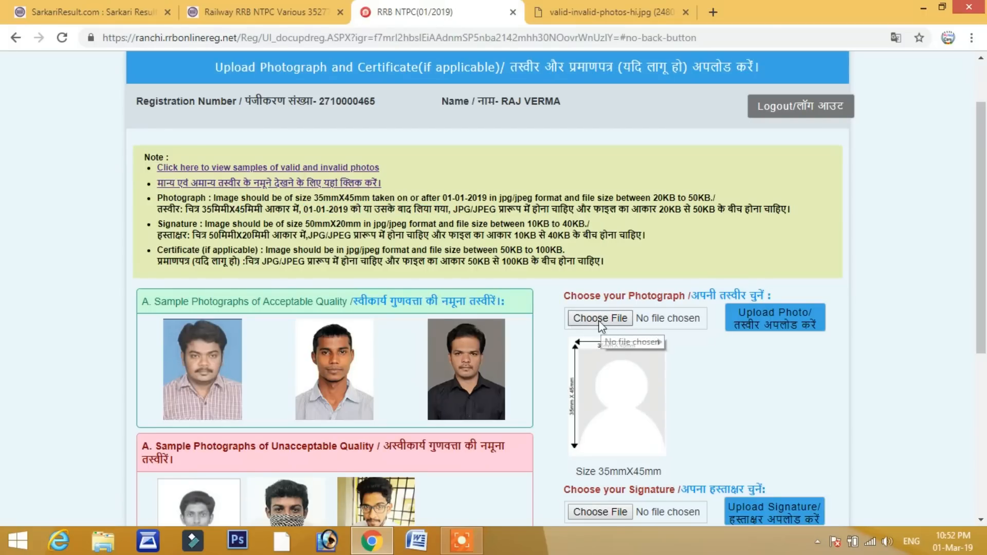
# Step: Browse the Desktop in the photograph file chooser, cancel without choosing, and minimise Chrome
pyautogui.click(601, 318)
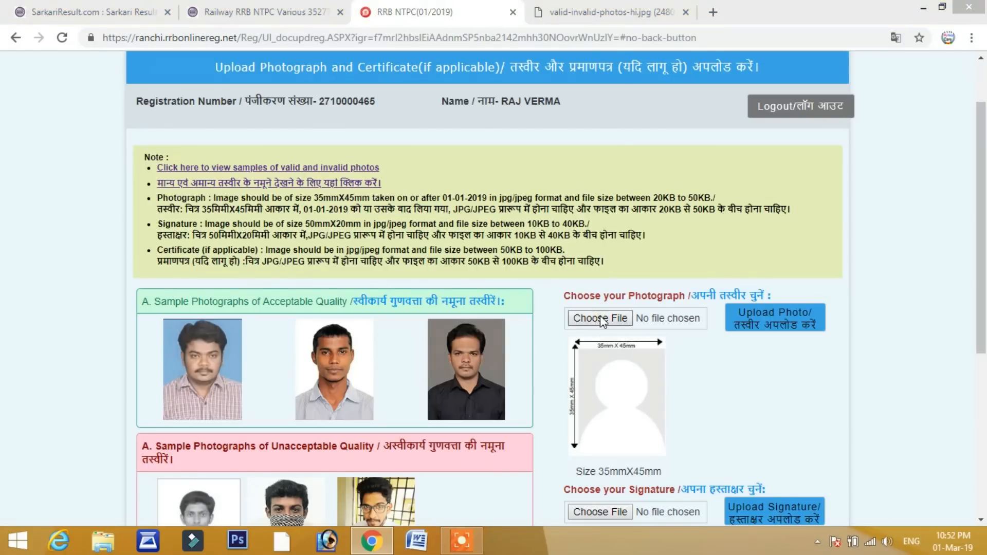
pyautogui.click(196, 155)
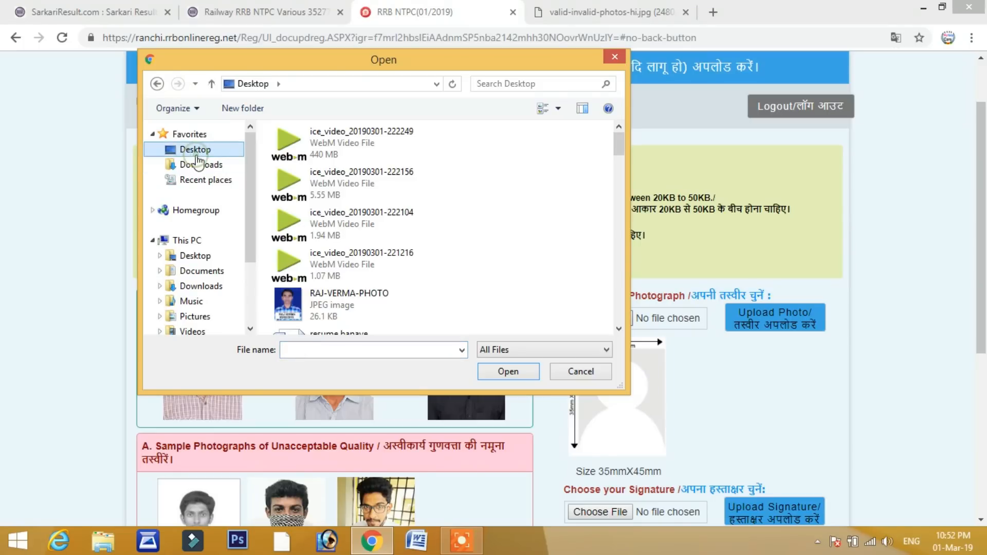
pyautogui.click(614, 57)
pyautogui.click(924, 8)
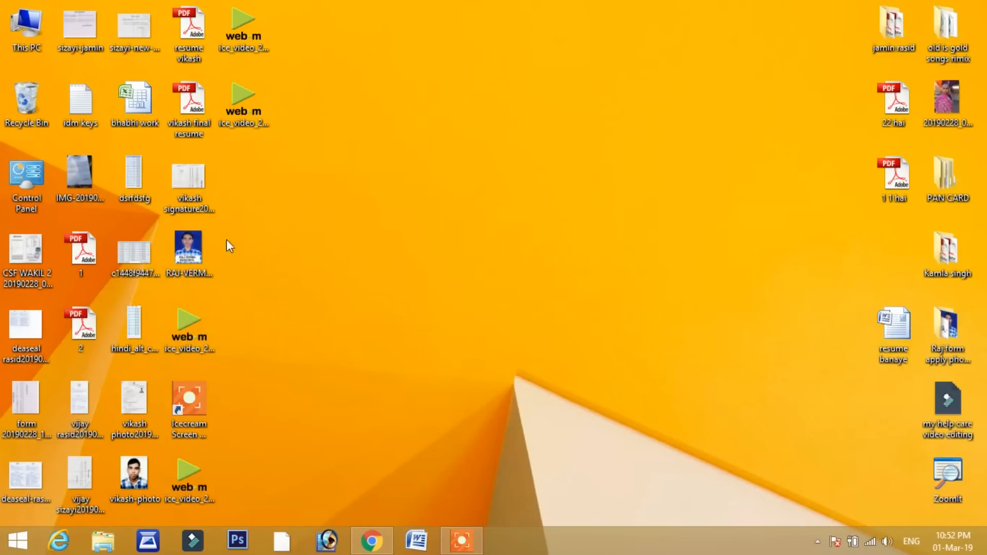
pyautogui.doubleClick(191, 258)
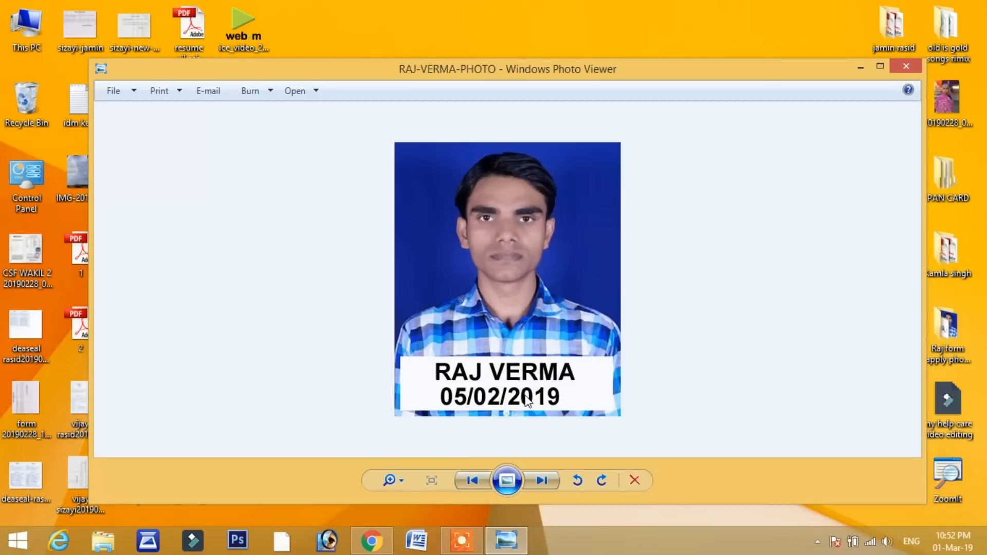
pyautogui.click(904, 67)
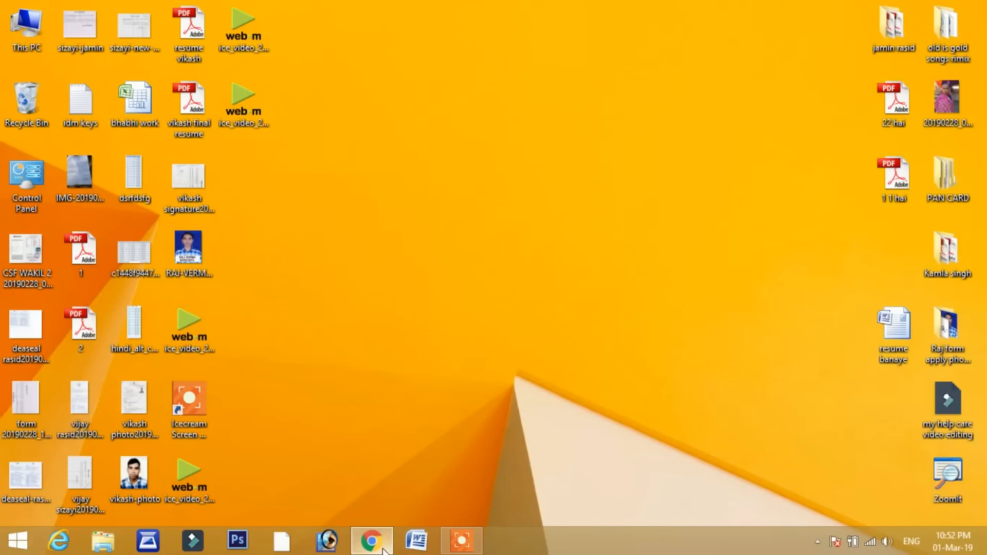
pyautogui.click(371, 540)
# Step: Upload the applicant's photo JPEG from the Desktop and dismiss the uploaded confirmation
pyautogui.click(589, 319)
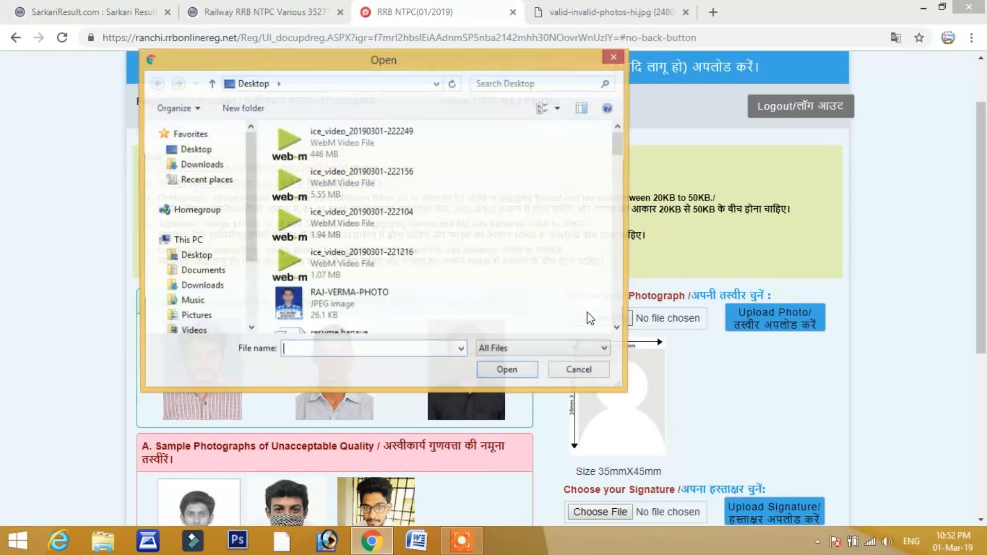
pyautogui.click(340, 303)
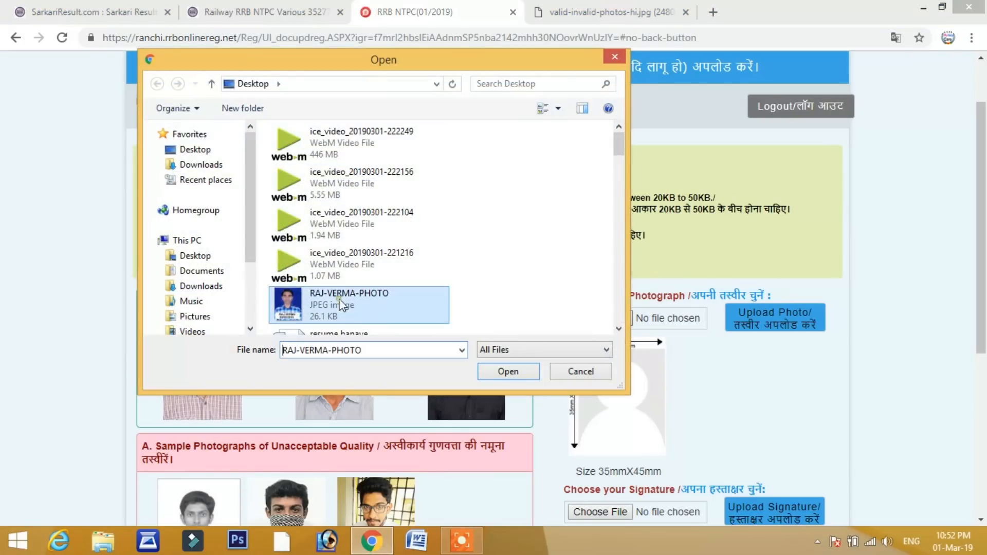
pyautogui.click(506, 372)
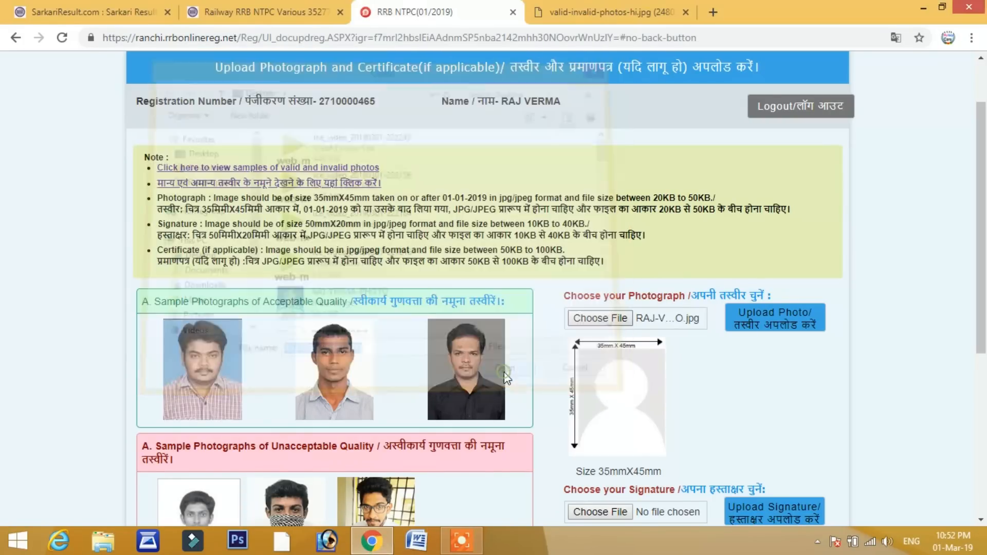
pyautogui.click(775, 315)
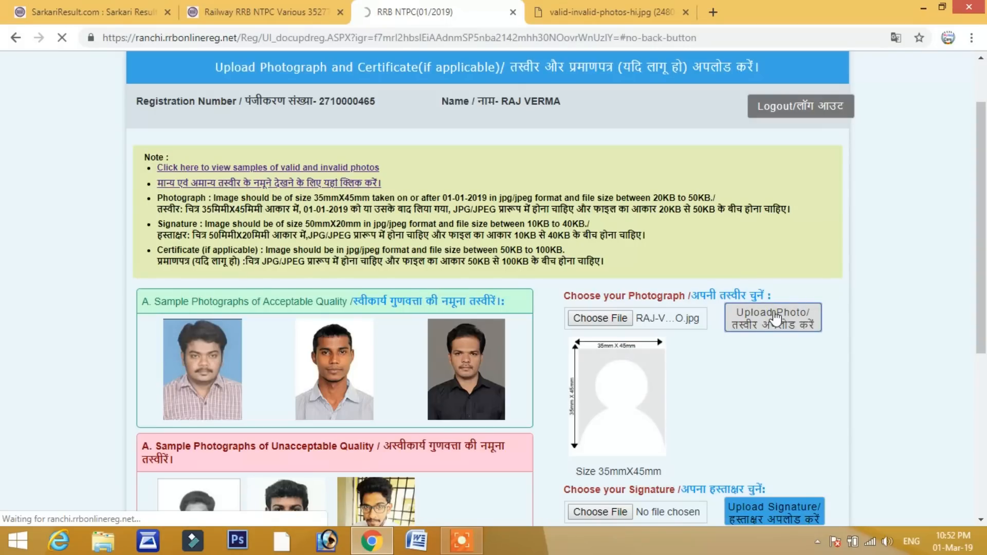
pyautogui.scroll(-2, 709, 245)
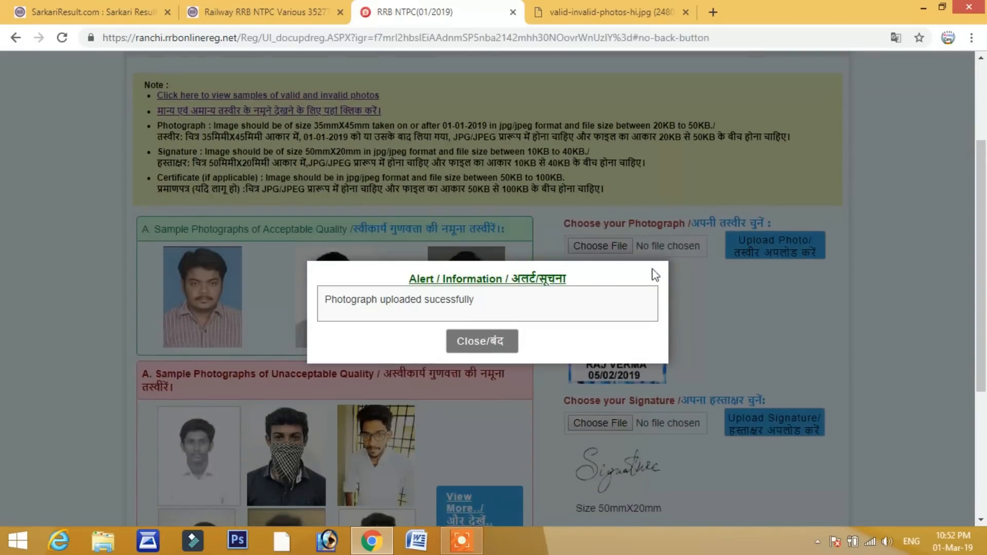
pyautogui.click(493, 345)
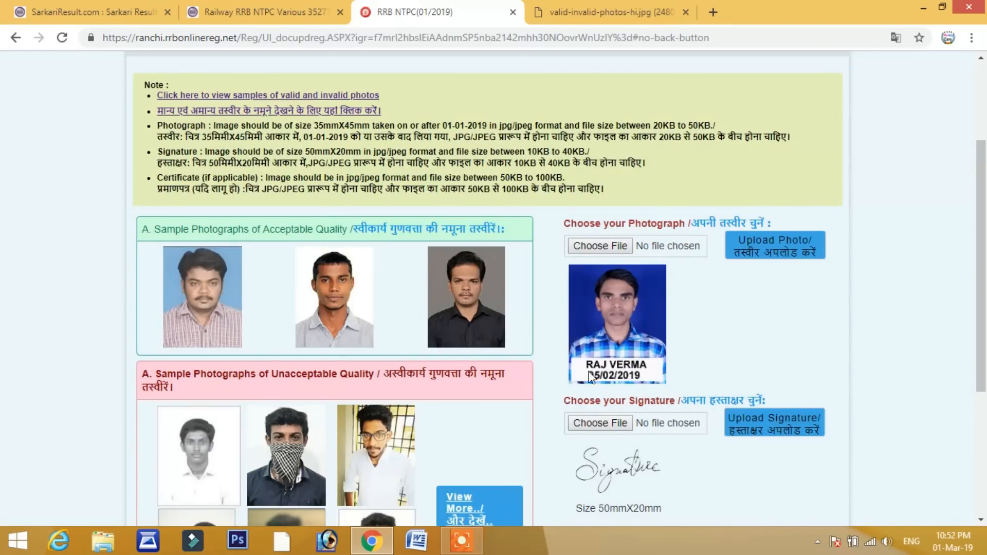
# Step: Bring up the file chooser for the signature upload
pyautogui.scroll(-1, 733, 330)
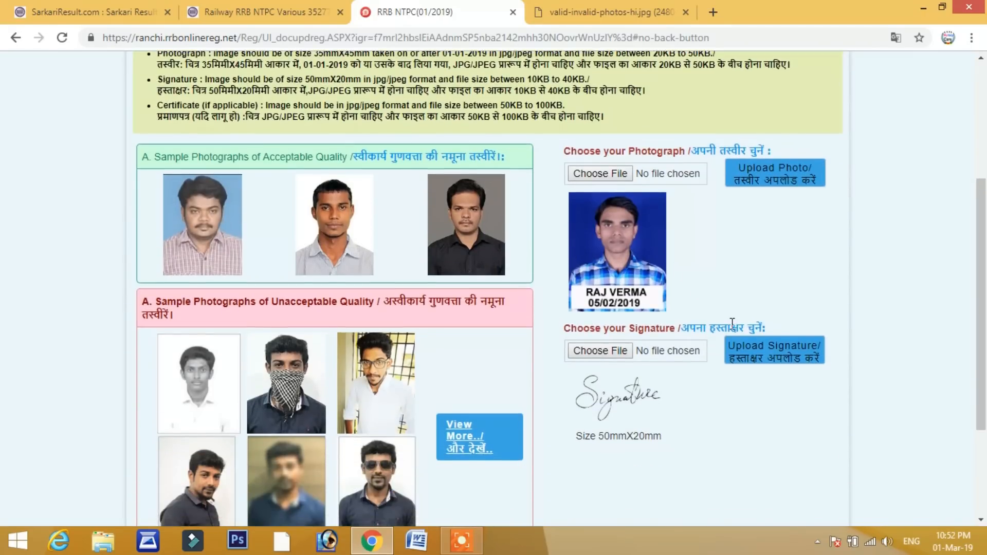
pyautogui.click(593, 352)
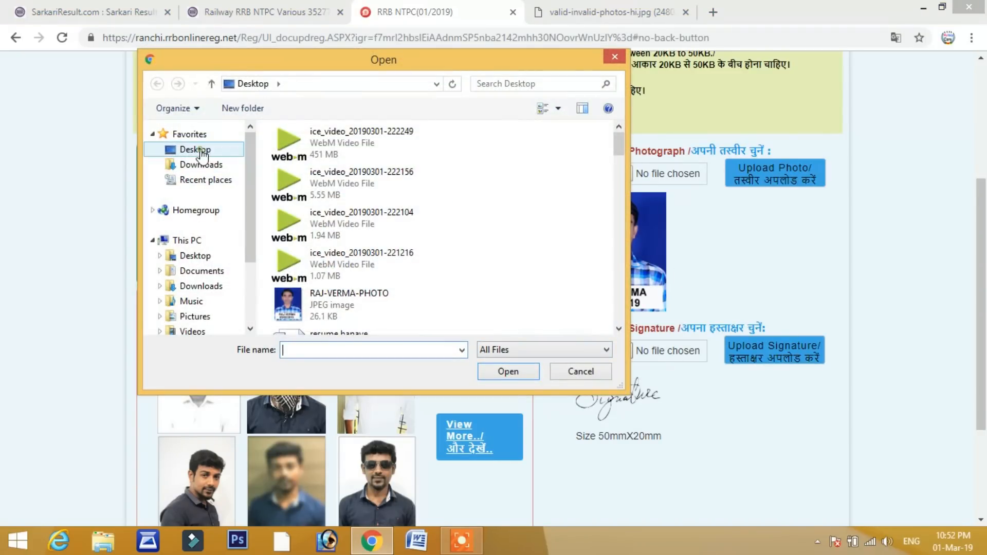
pyautogui.moveTo(620, 143); pyautogui.dragTo(620, 219)
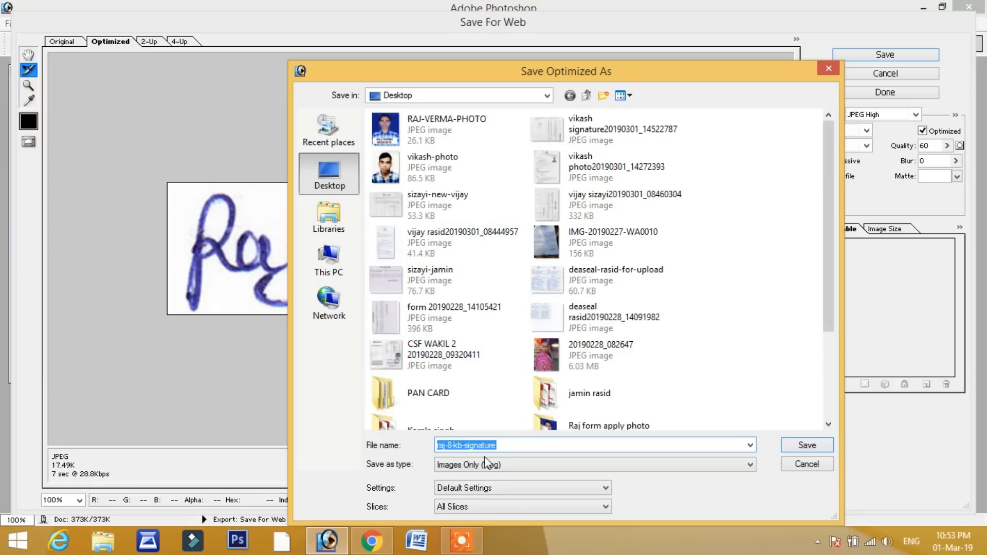
# Step: Save the optimized signature as a JPG on the Desktop and return to the browser
pyautogui.click(790, 451)
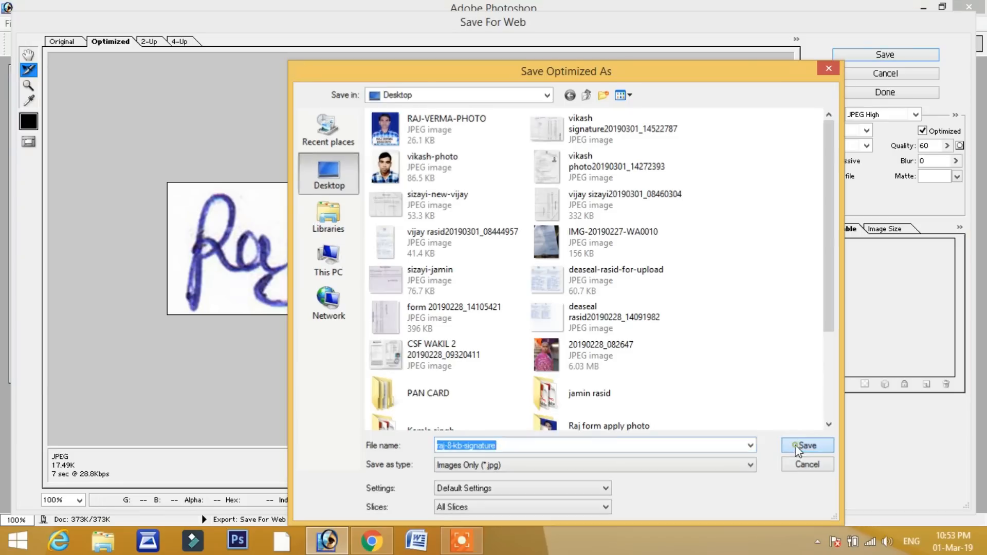
pyautogui.click(374, 549)
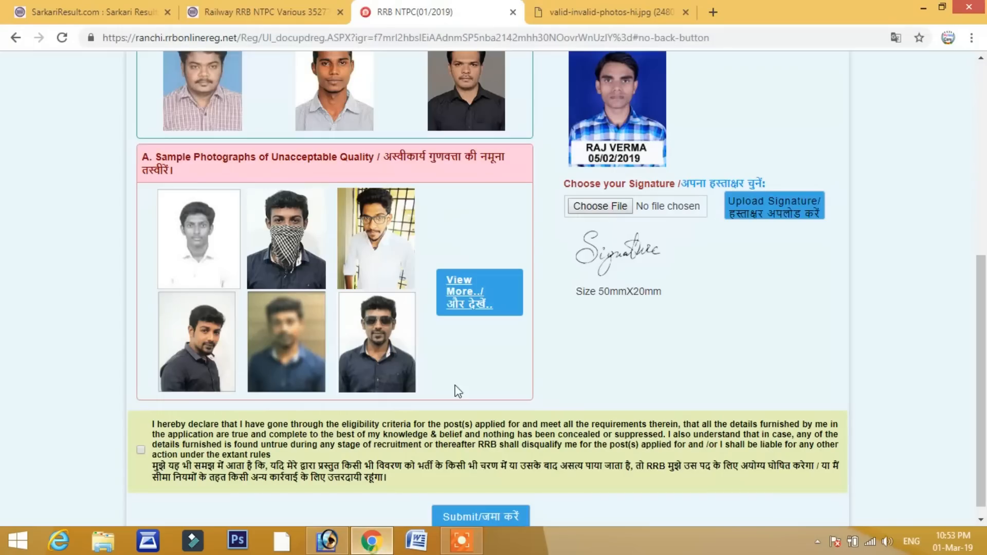
# Step: Upload the raj-8-kb-signature JPEG from the Desktop and dismiss the confirmation alert
pyautogui.click(600, 207)
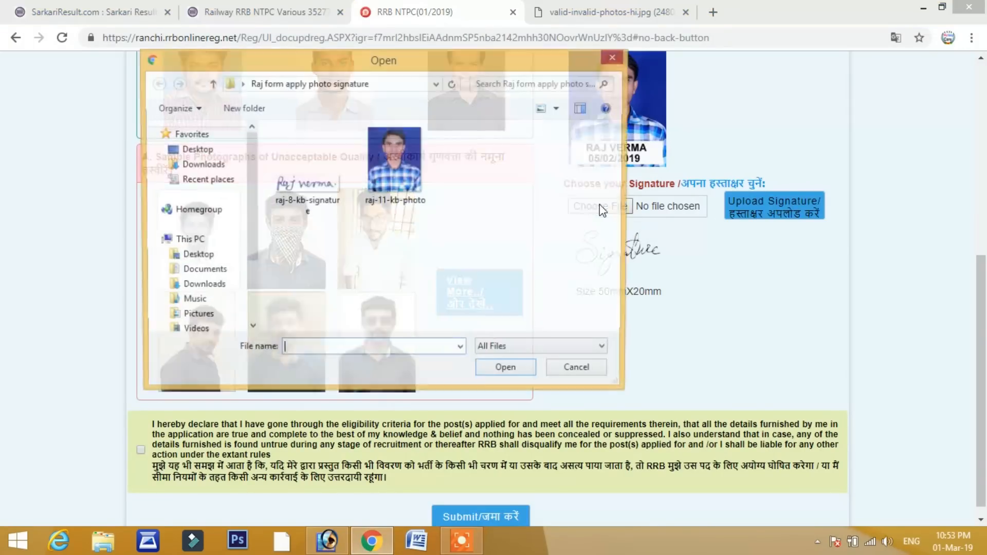
pyautogui.click(194, 150)
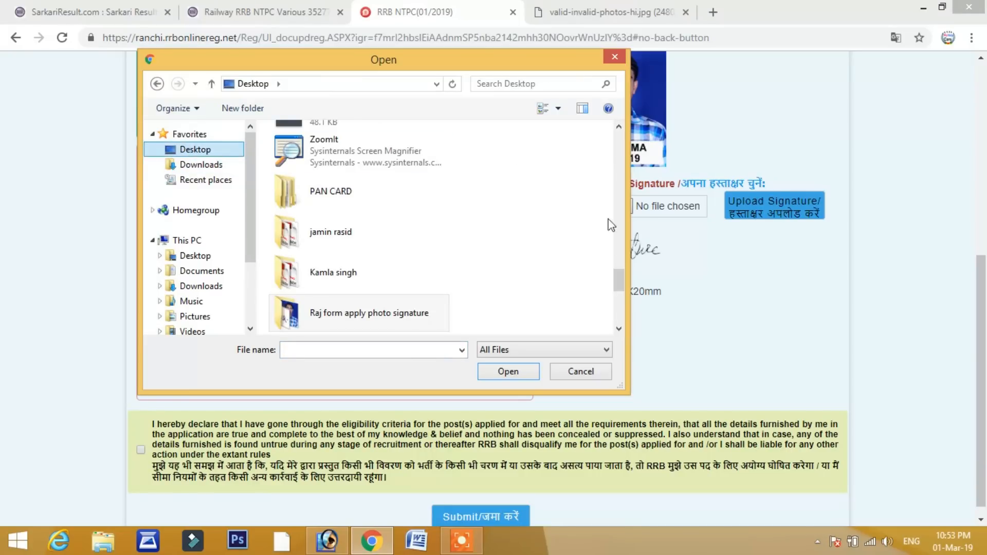
pyautogui.scroll(10, 619, 286)
pyautogui.click(344, 139)
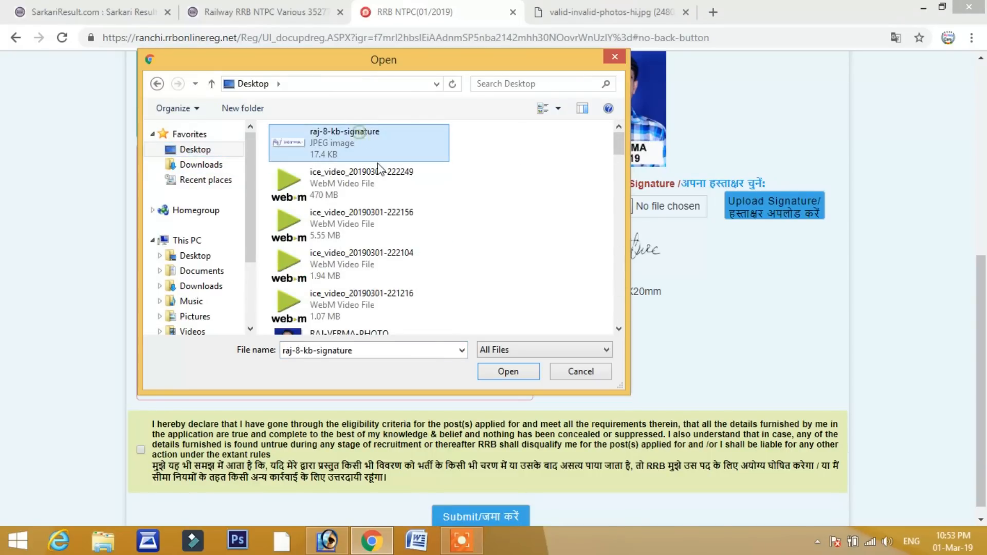
pyautogui.click(507, 376)
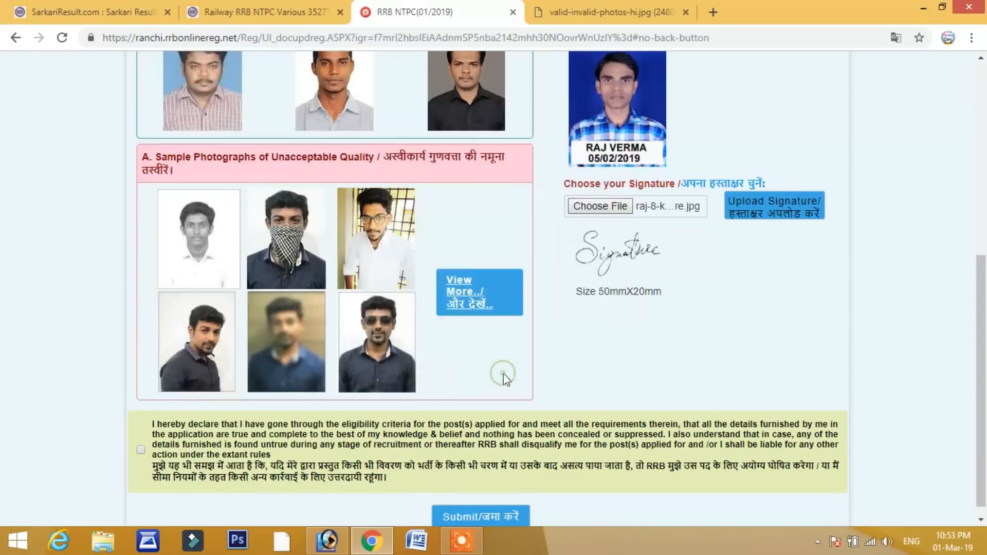
pyautogui.click(755, 216)
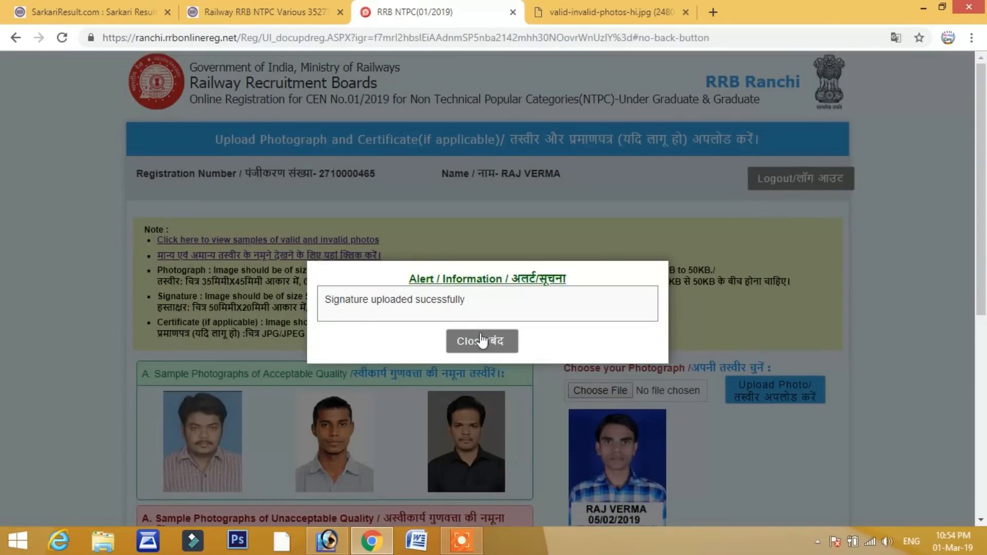
pyautogui.click(482, 341)
pyautogui.scroll(-7, 712, 266)
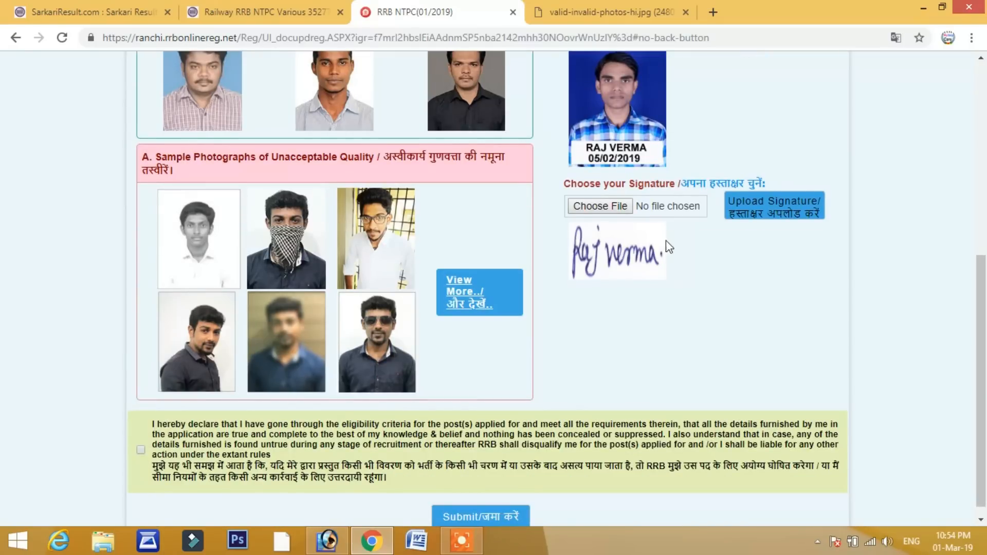
pyautogui.scroll(5, 312, 234)
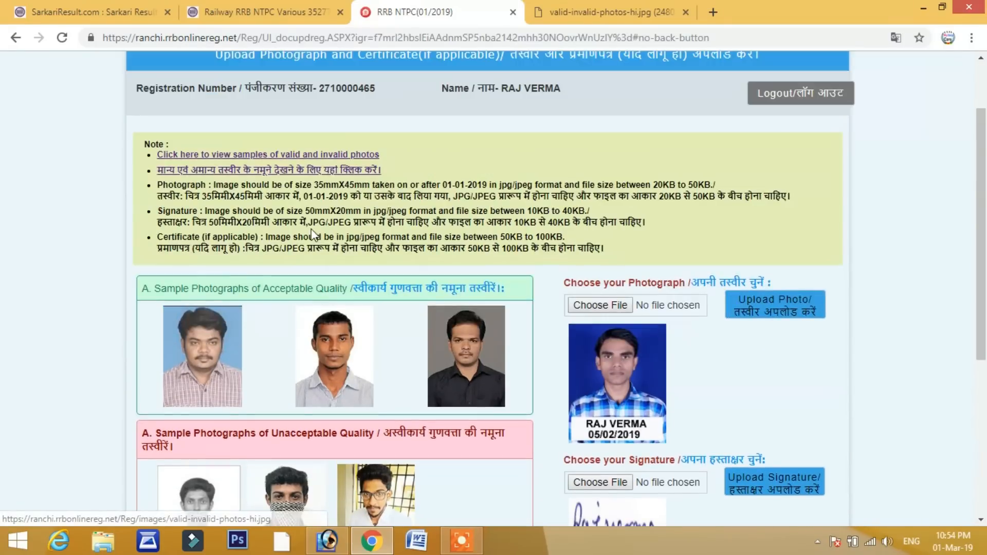
# Step: Tick the eligibility declaration when Required appears and submit the photo and signature page
pyautogui.scroll(-5, 621, 344)
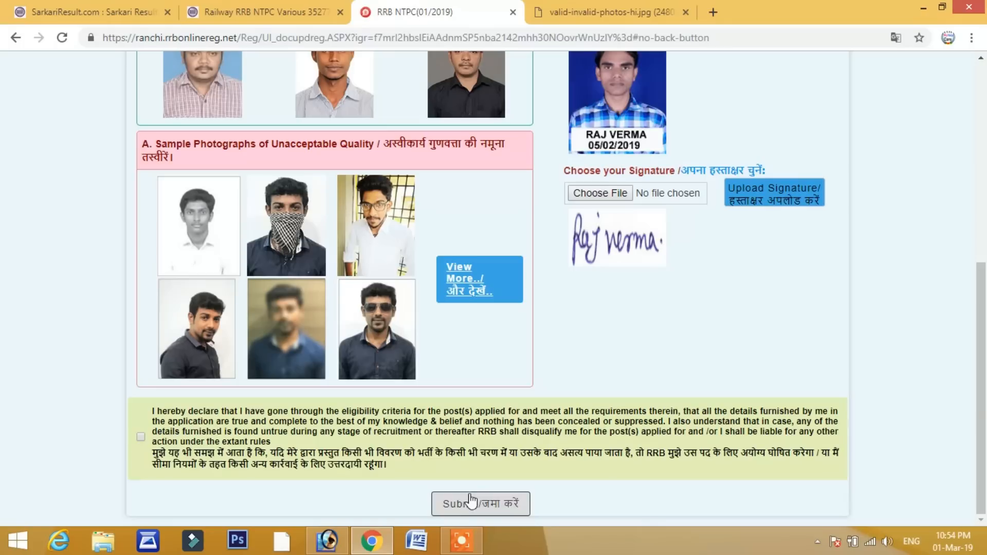
pyautogui.click(478, 507)
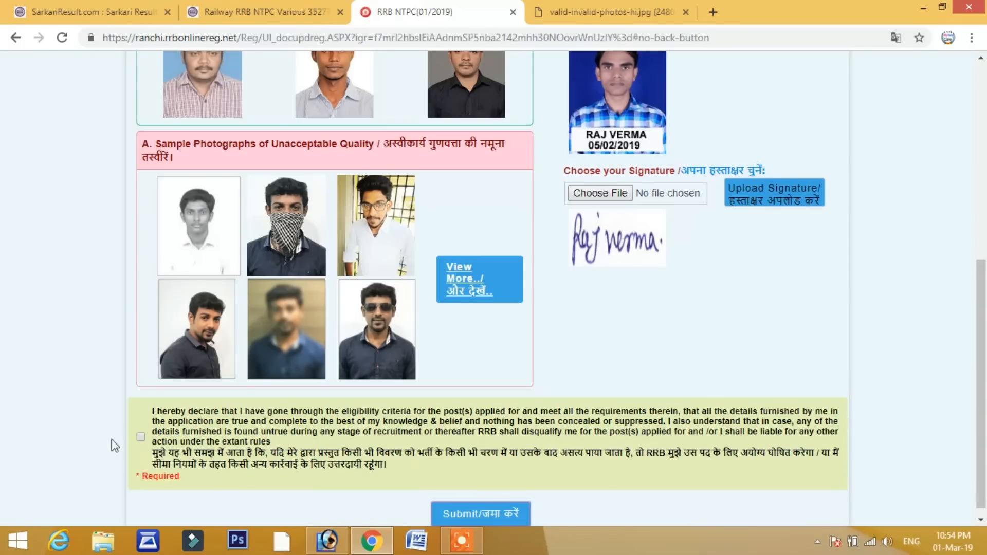
pyautogui.click(140, 437)
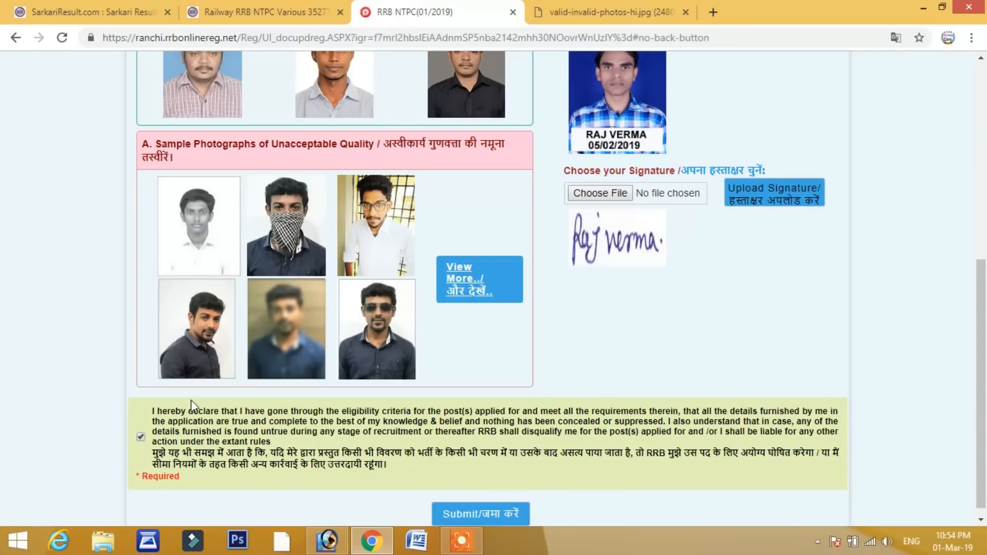
pyautogui.click(480, 512)
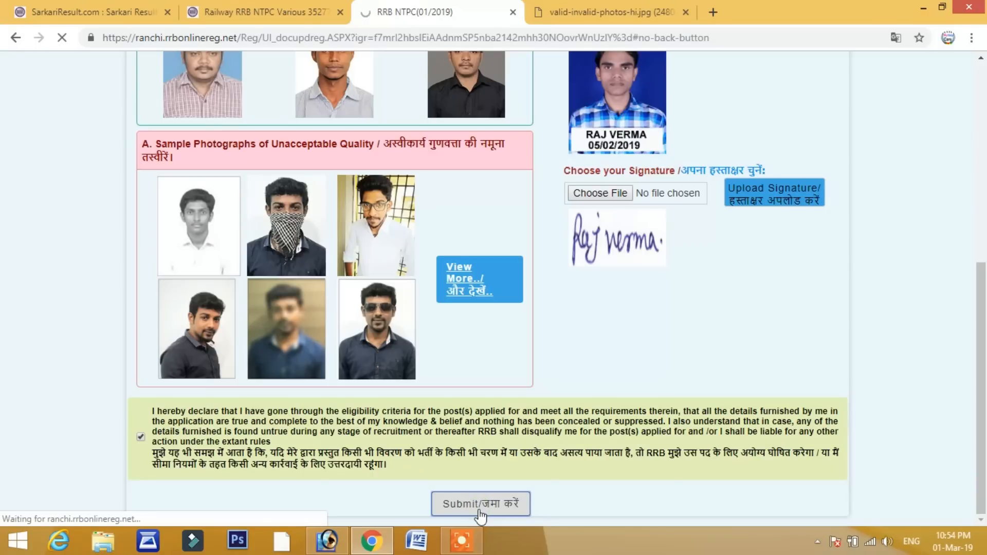